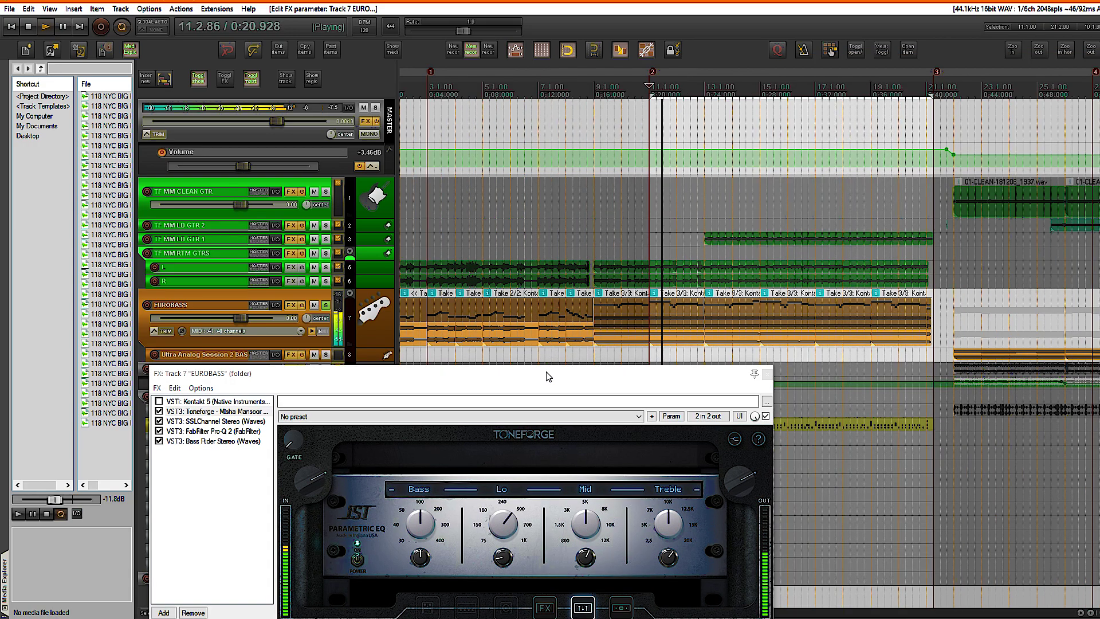
Compare the EUROBASS track's sound with the Toneforge parametric EQ switched off and on twice, and stop playback.
drag(549, 376, 506, 248)
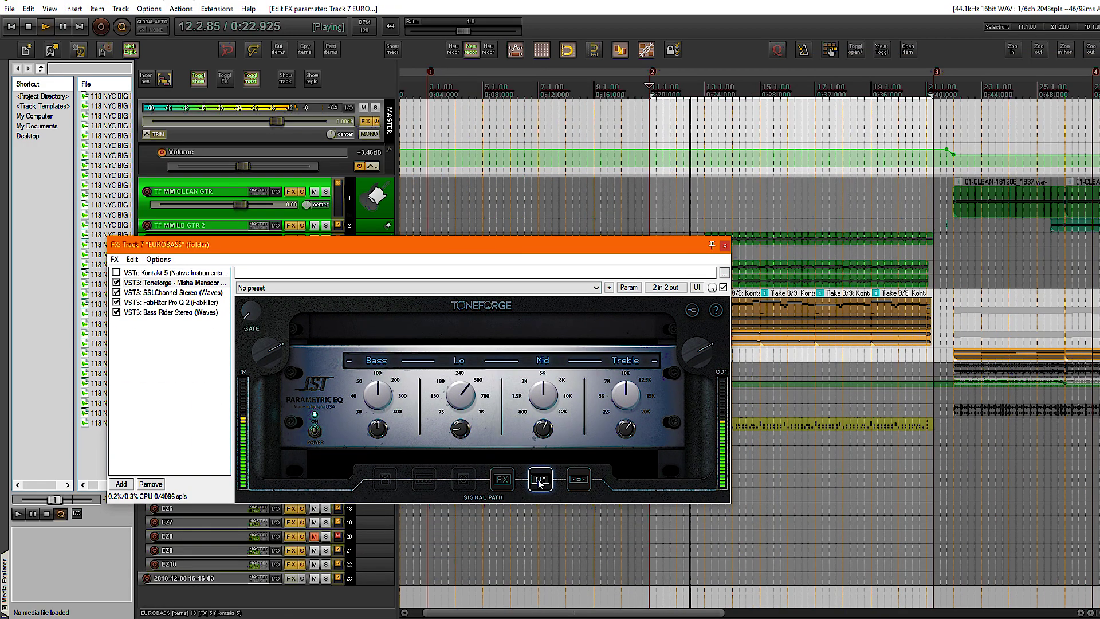
click(318, 434)
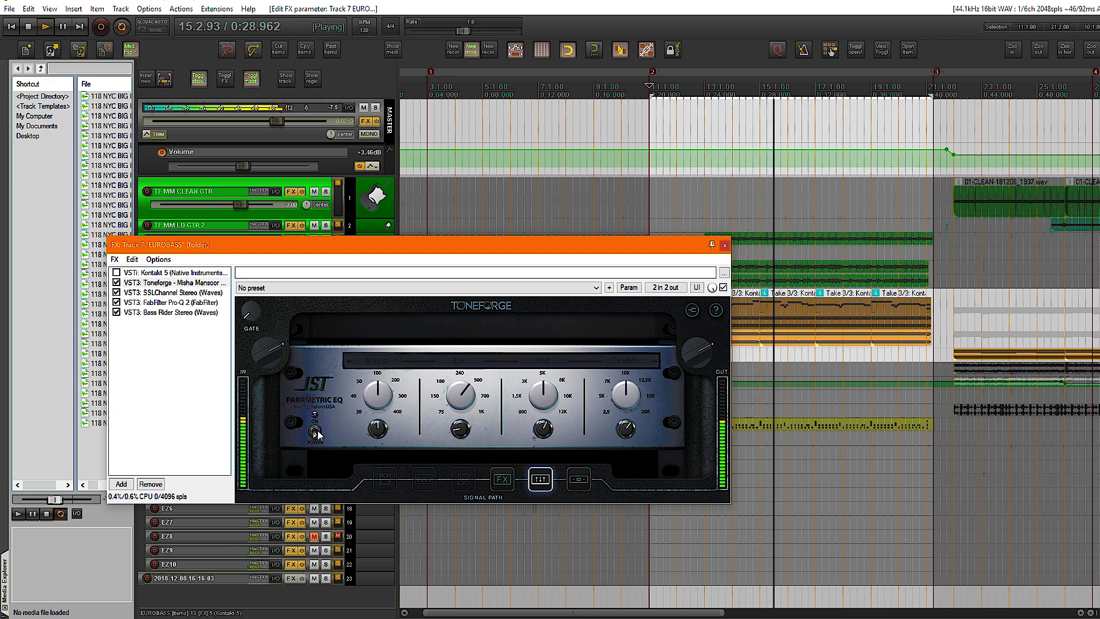
click(314, 430)
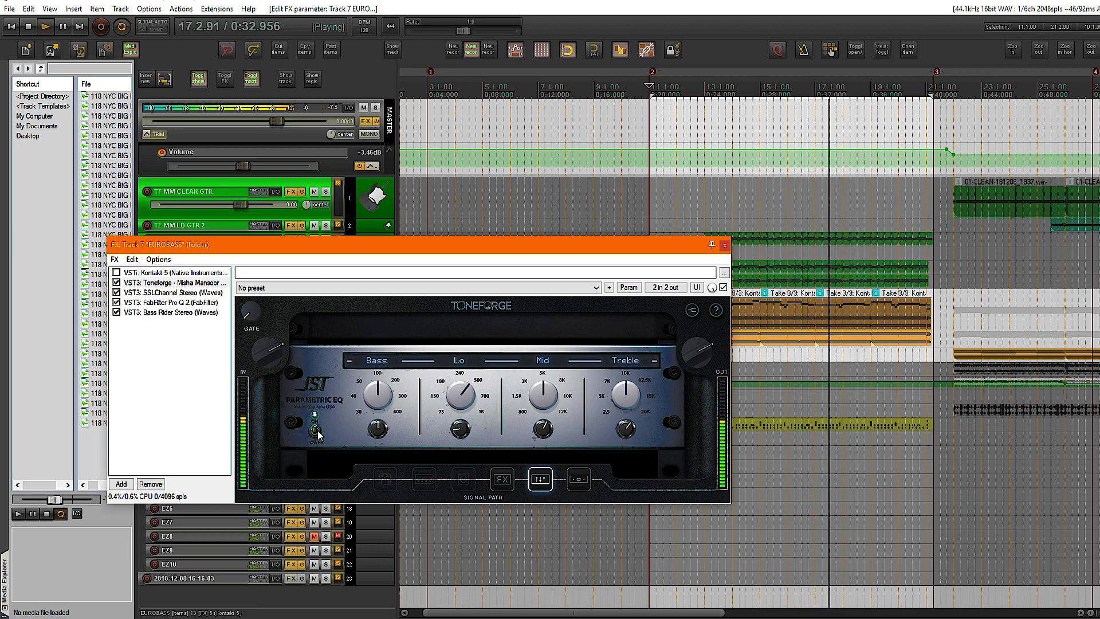
click(314, 431)
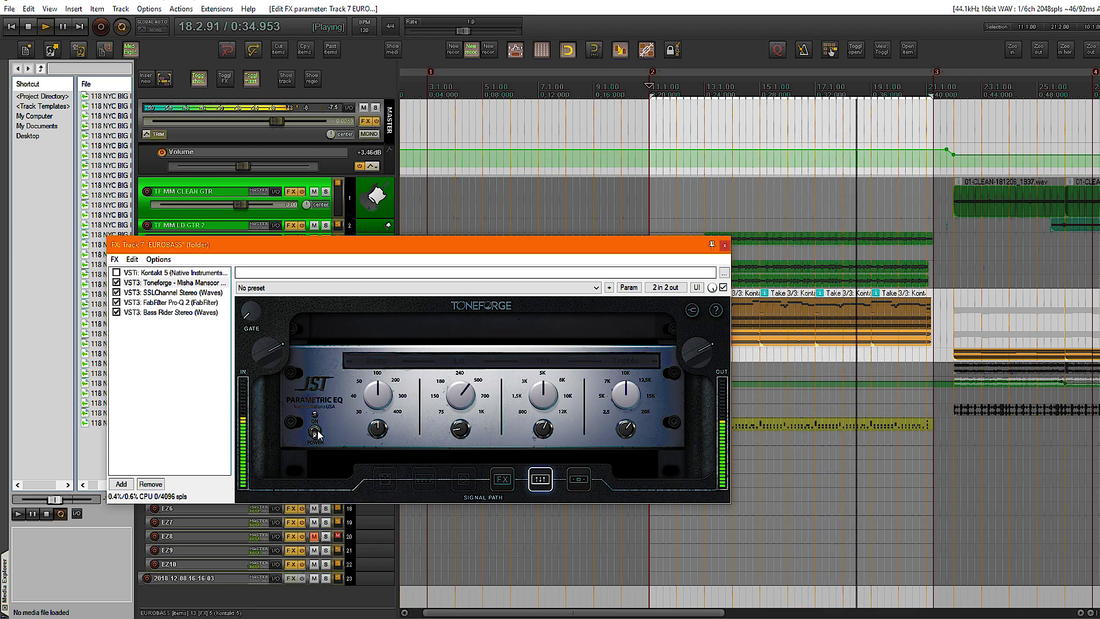
click(315, 430)
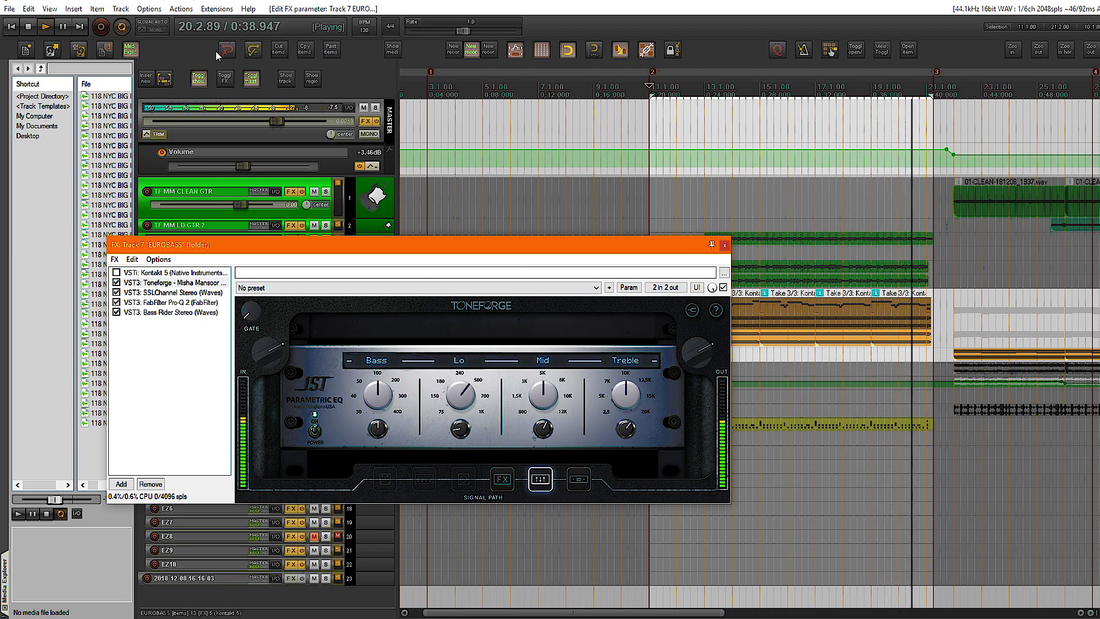
key(space)
Show the Toneforge compressor stage of the EUROBASS track and compare it switched off and on during playback.
drag(427, 254, 512, 332)
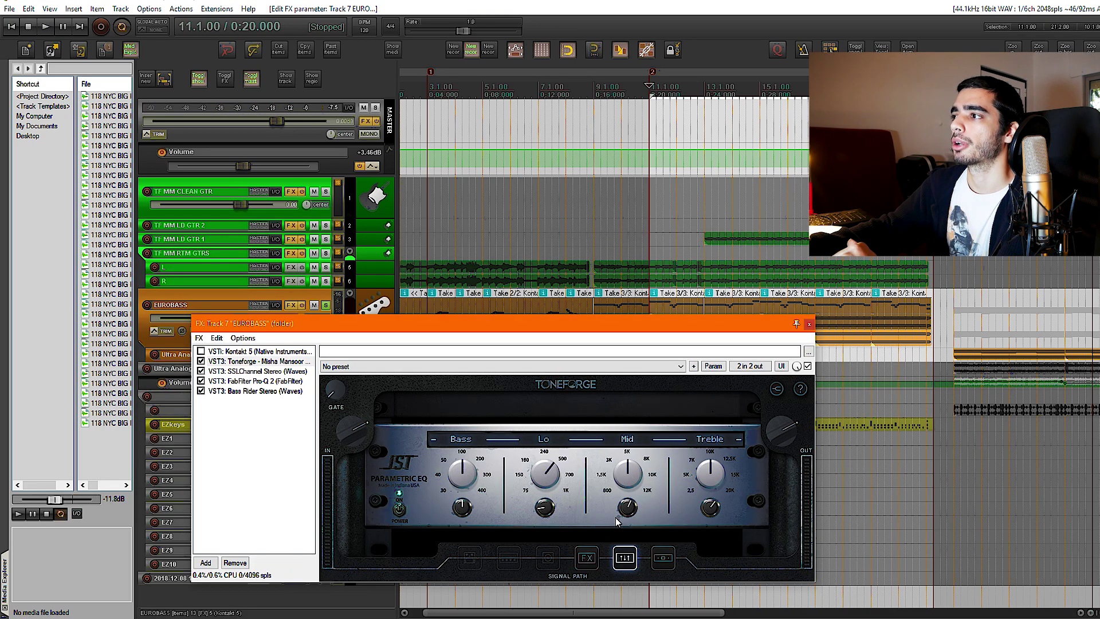
click(665, 561)
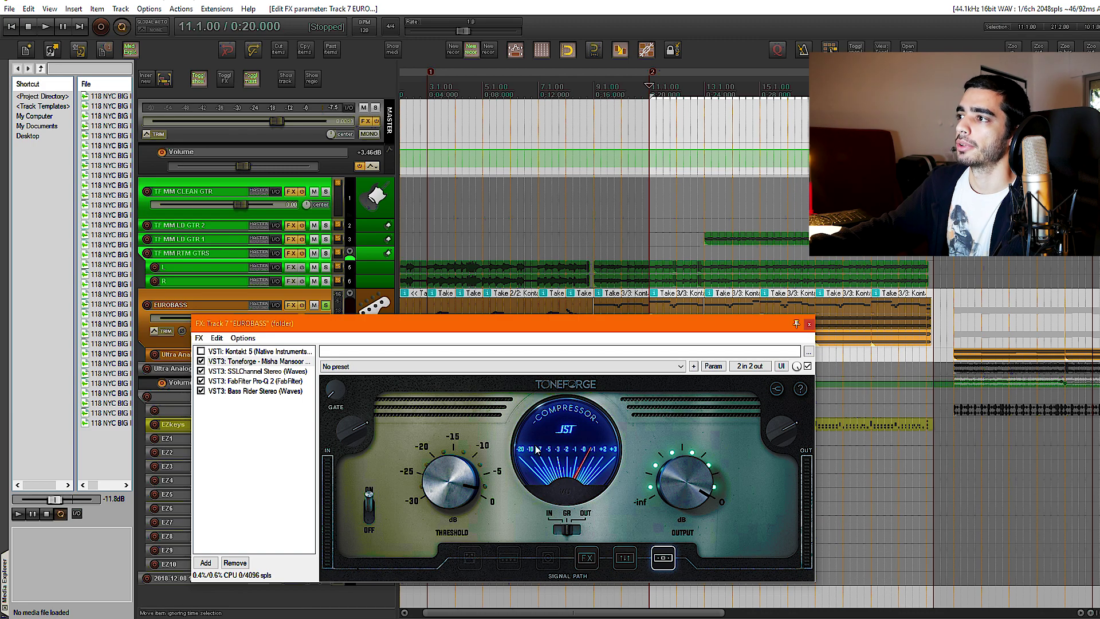
key(space)
click(374, 262)
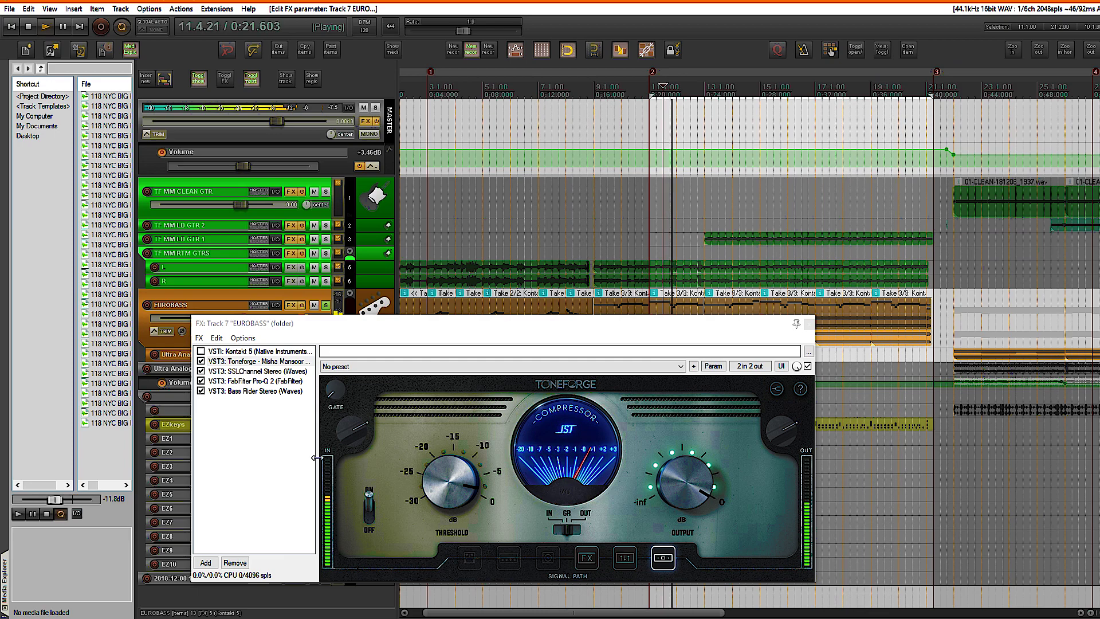
click(371, 508)
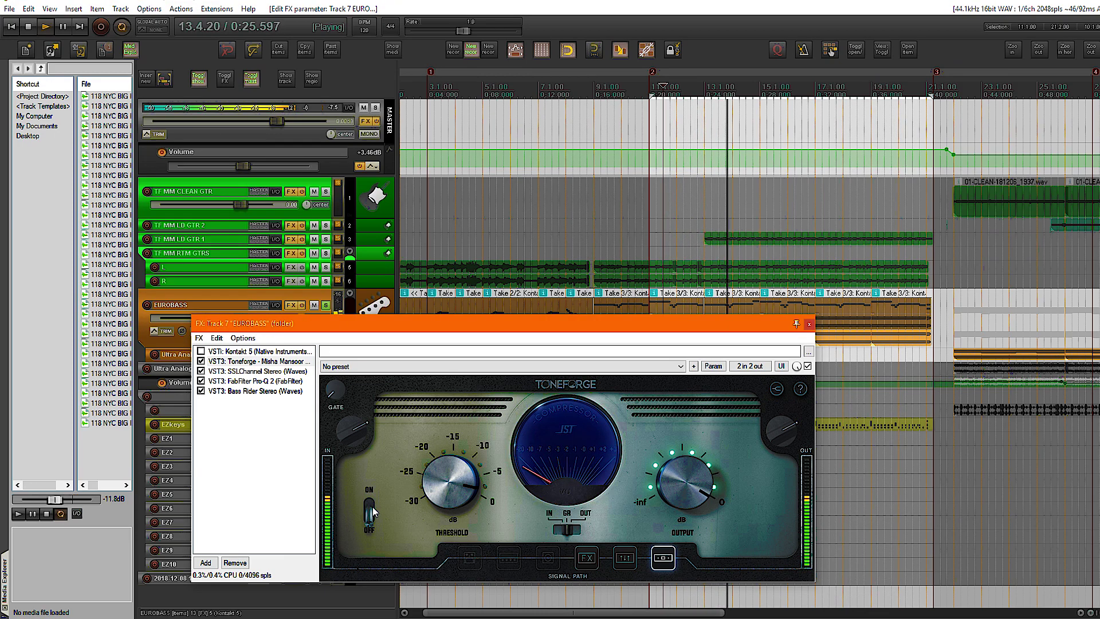
click(371, 509)
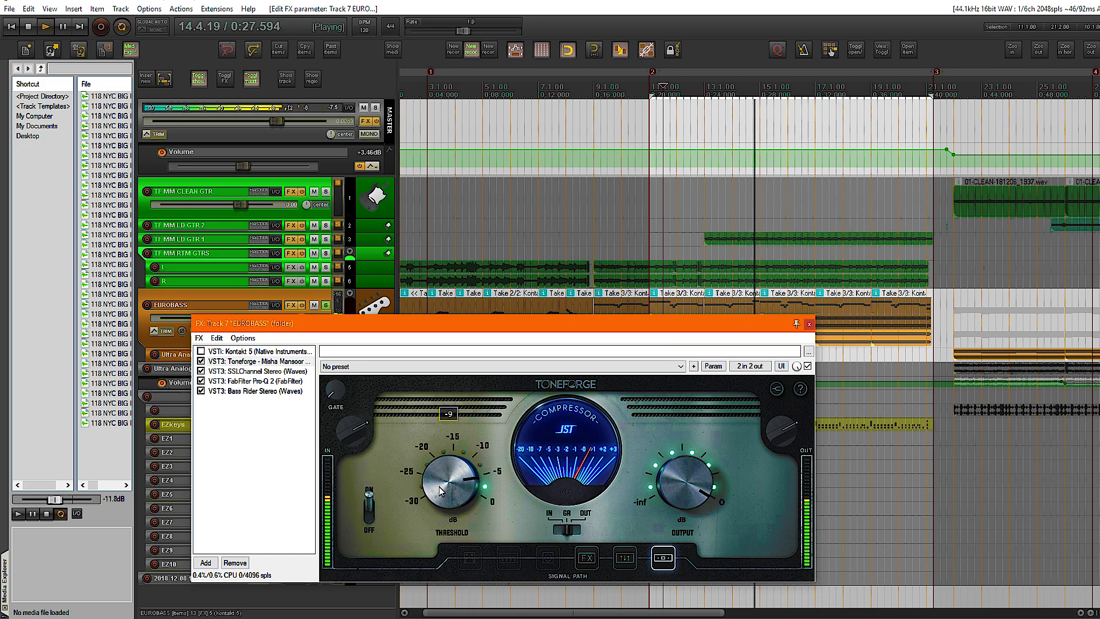
Lower the bass compressor's threshold to -15 dB and compare the sound with the compressor off and on.
scroll(440, 490, down, 1)
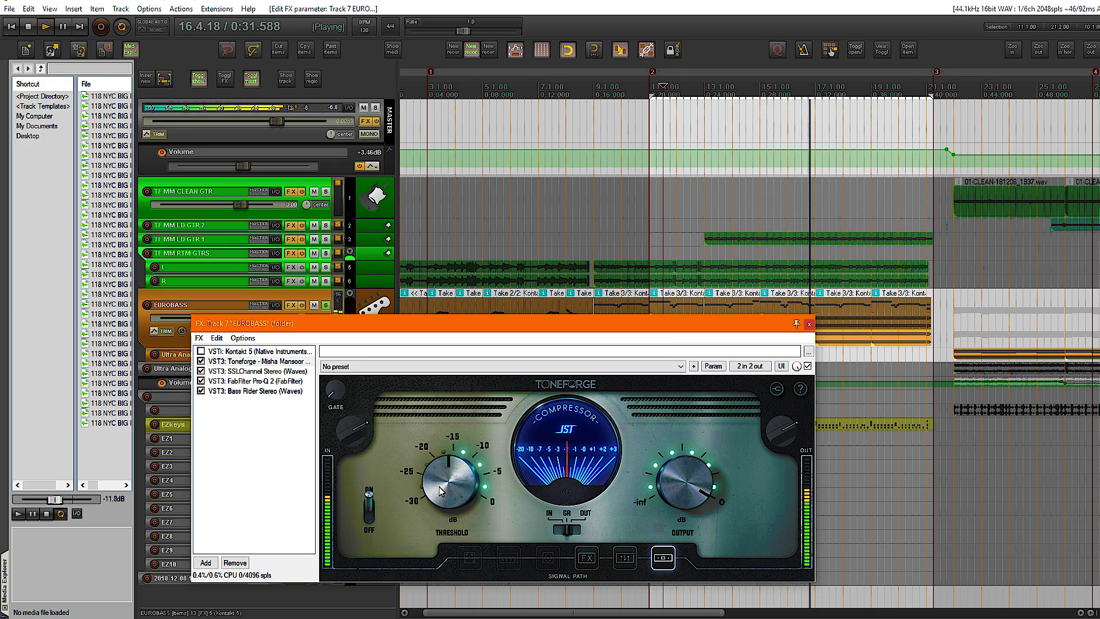
scroll(440, 490, down, 1)
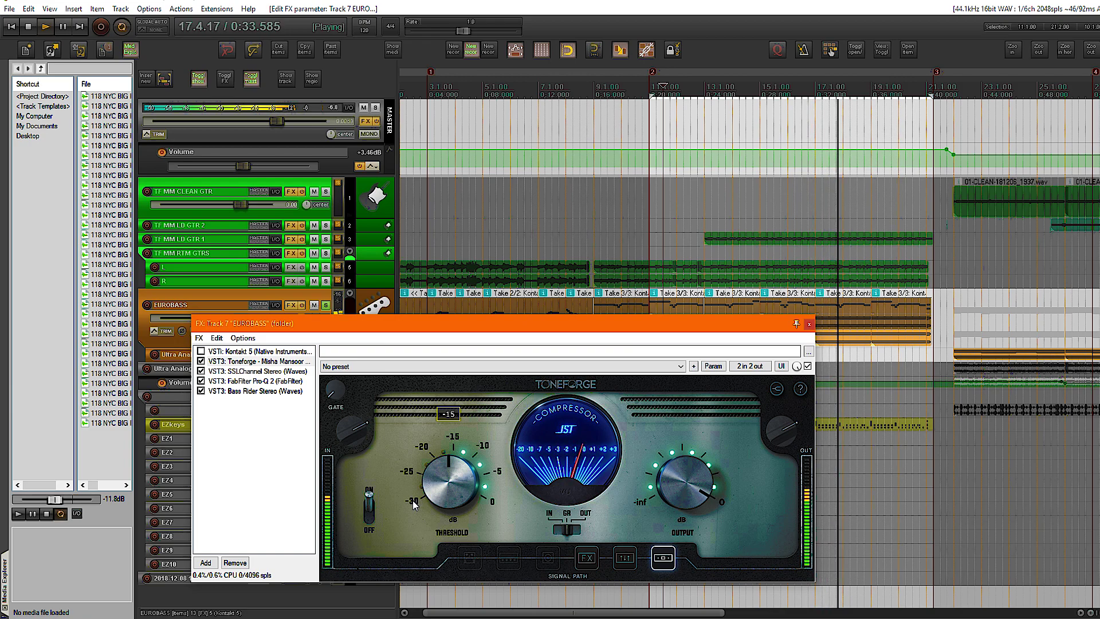
click(371, 507)
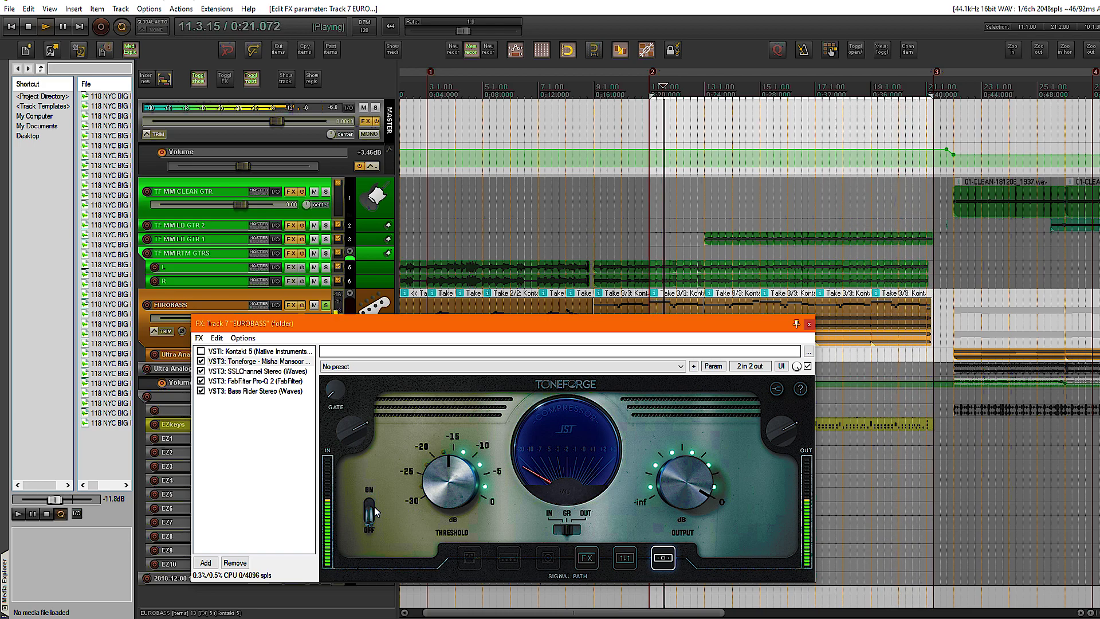
click(372, 509)
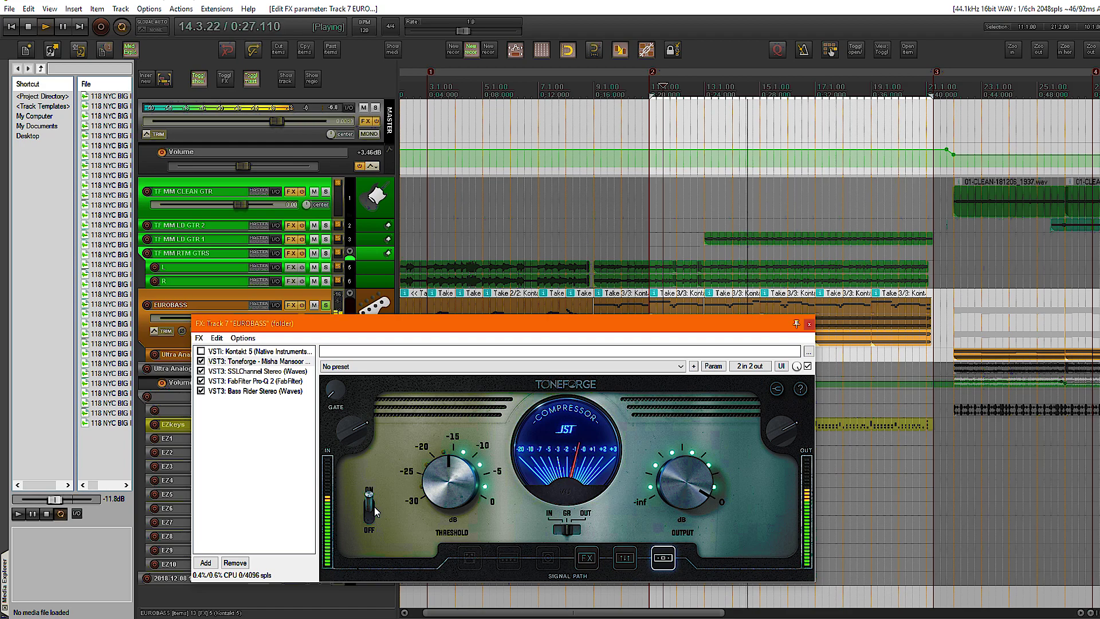
click(372, 509)
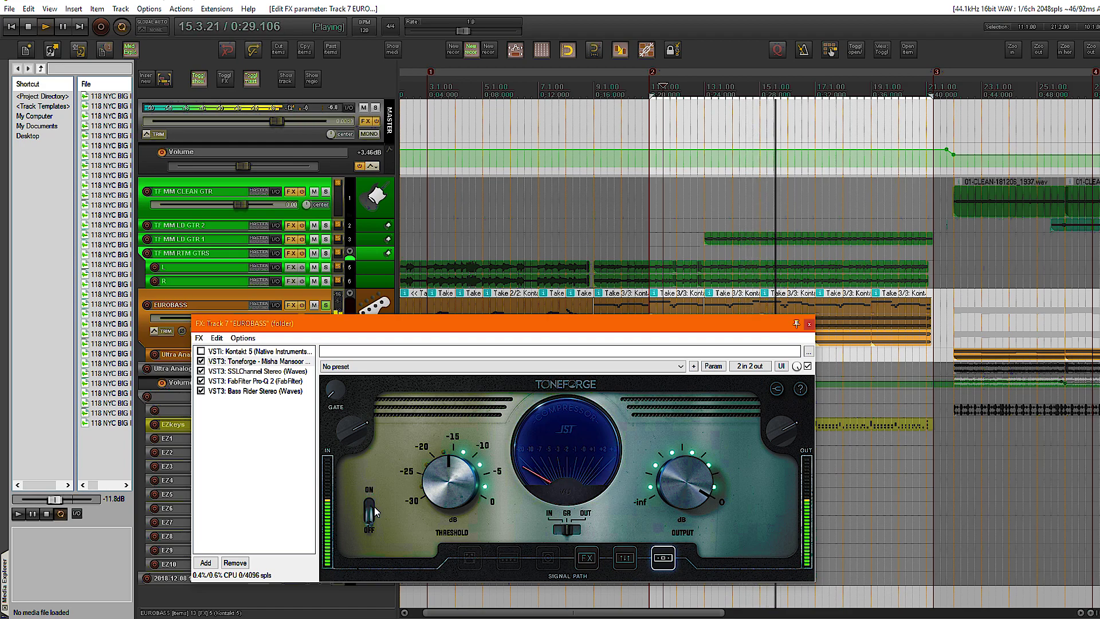
click(372, 509)
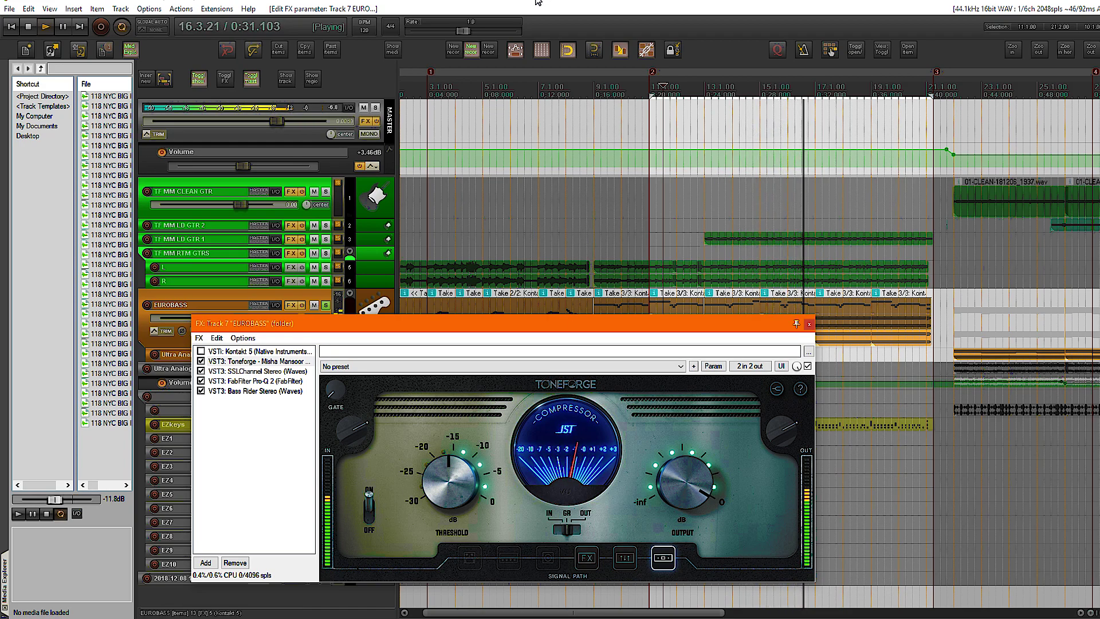
click(372, 509)
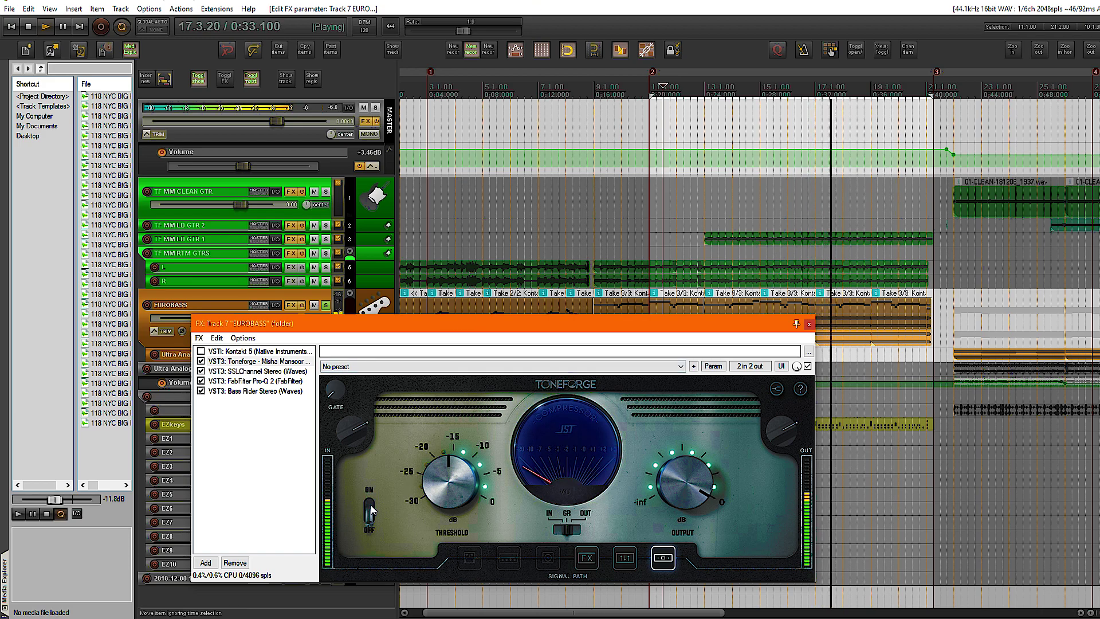
click(372, 508)
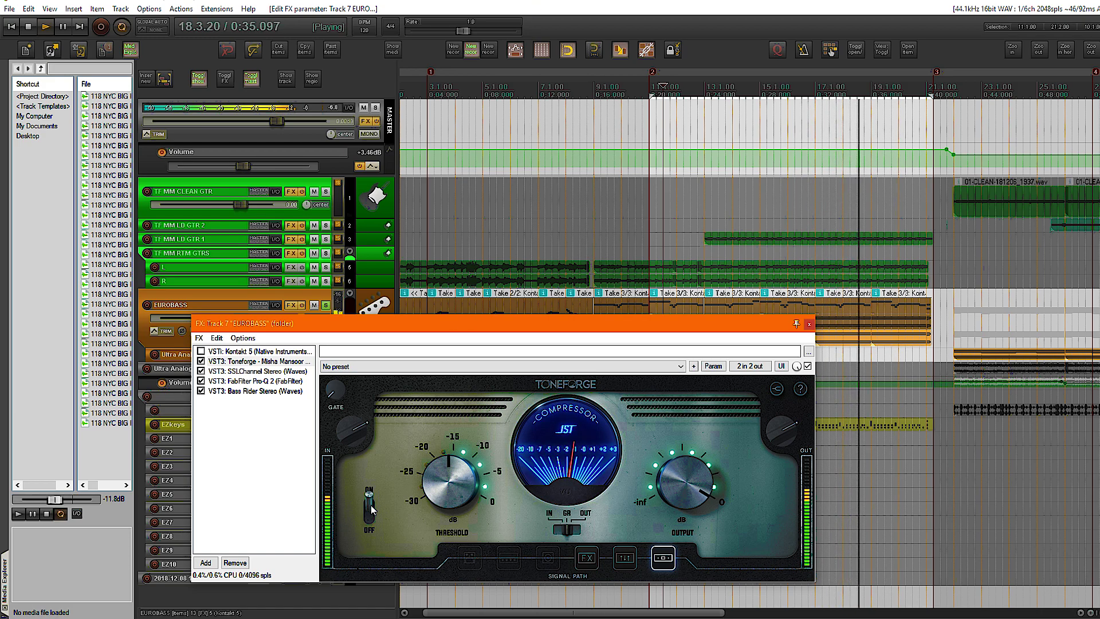
click(640, 12)
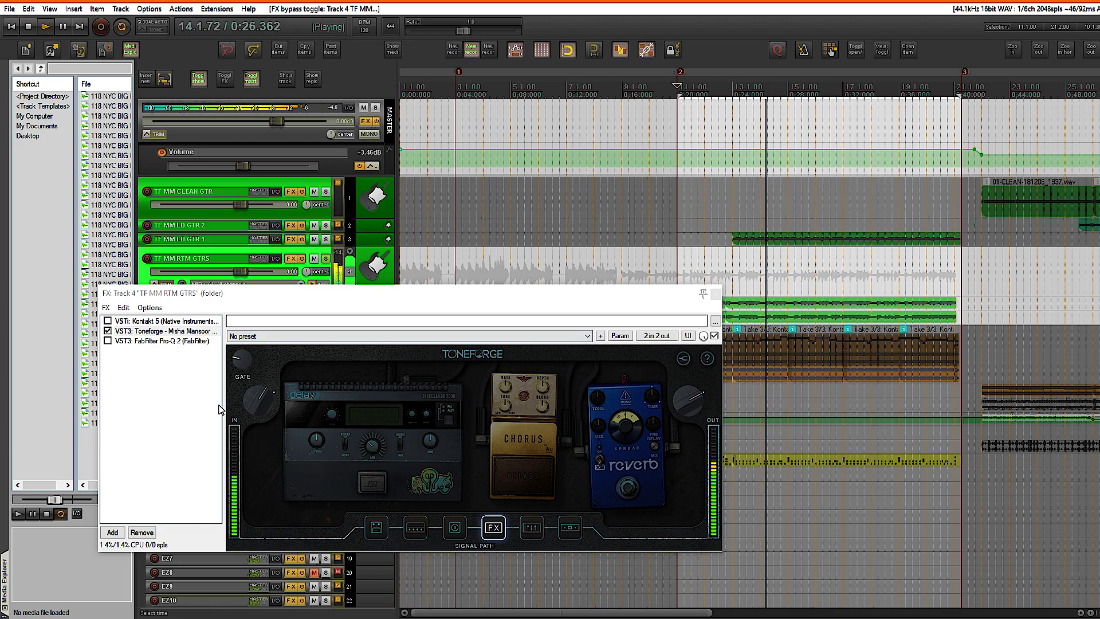
Compare the TF MM RTM GTRS track with the Toneforge plugin bypassed and enabled during playback, and stop playback.
click(108, 332)
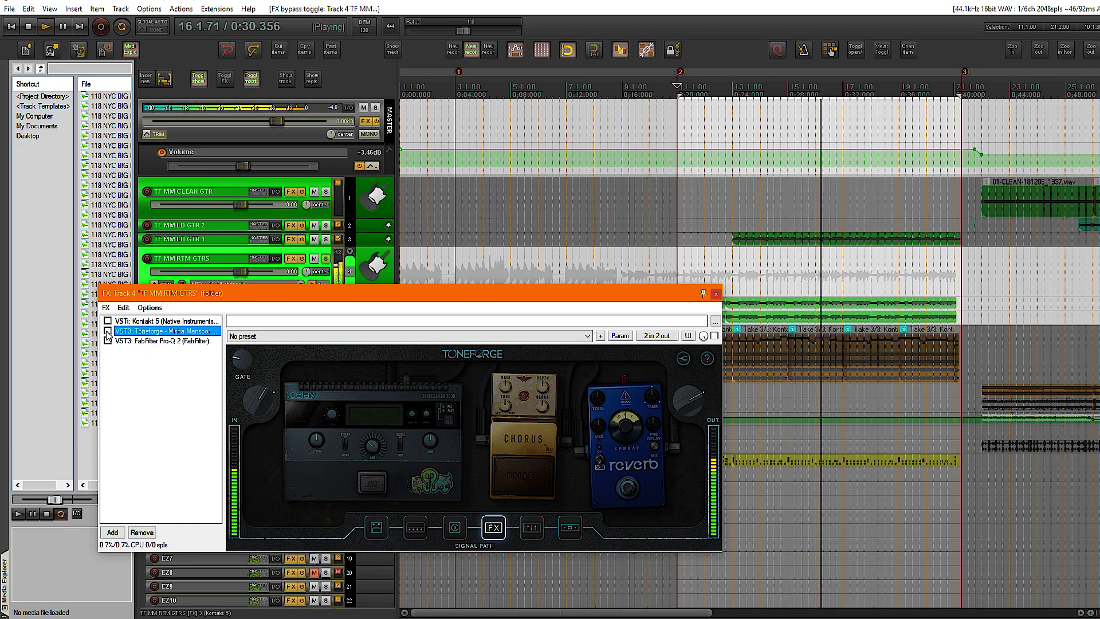
click(108, 332)
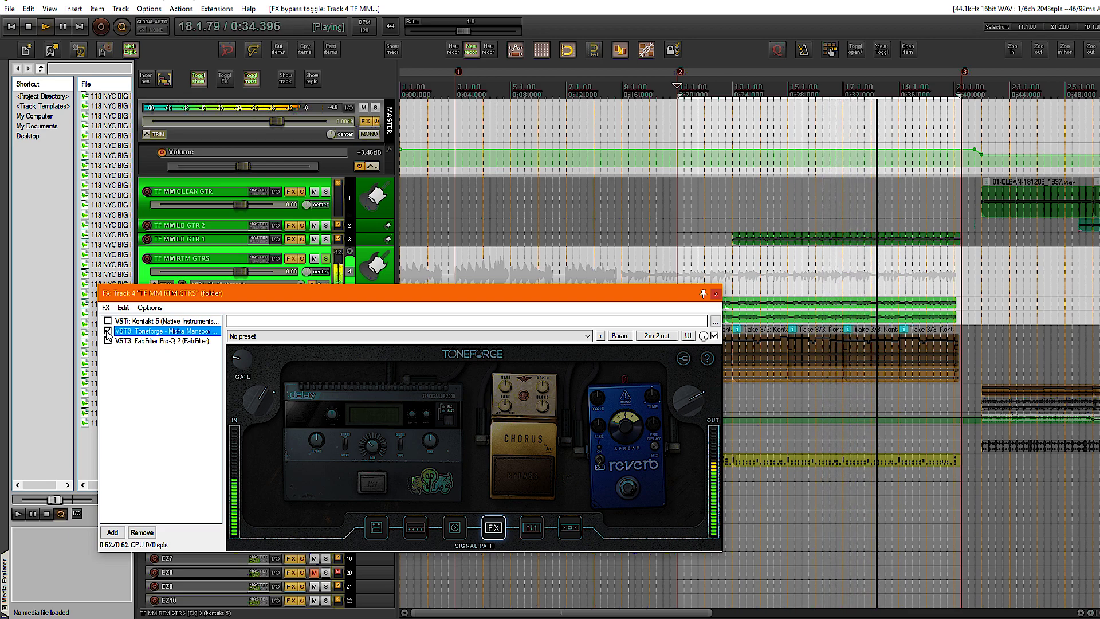
click(107, 331)
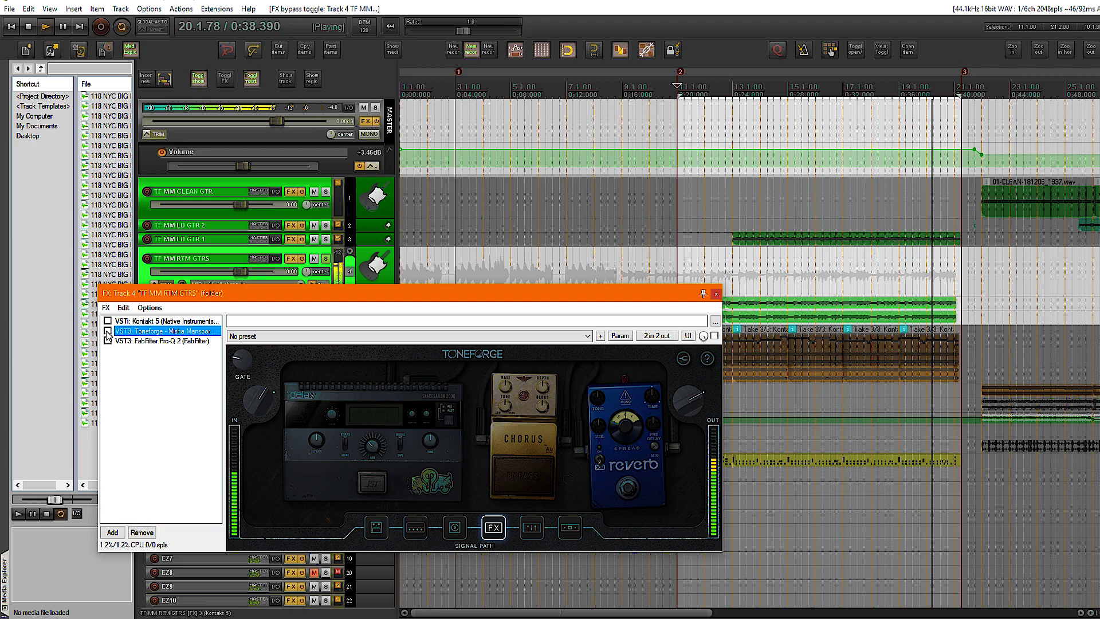
click(108, 331)
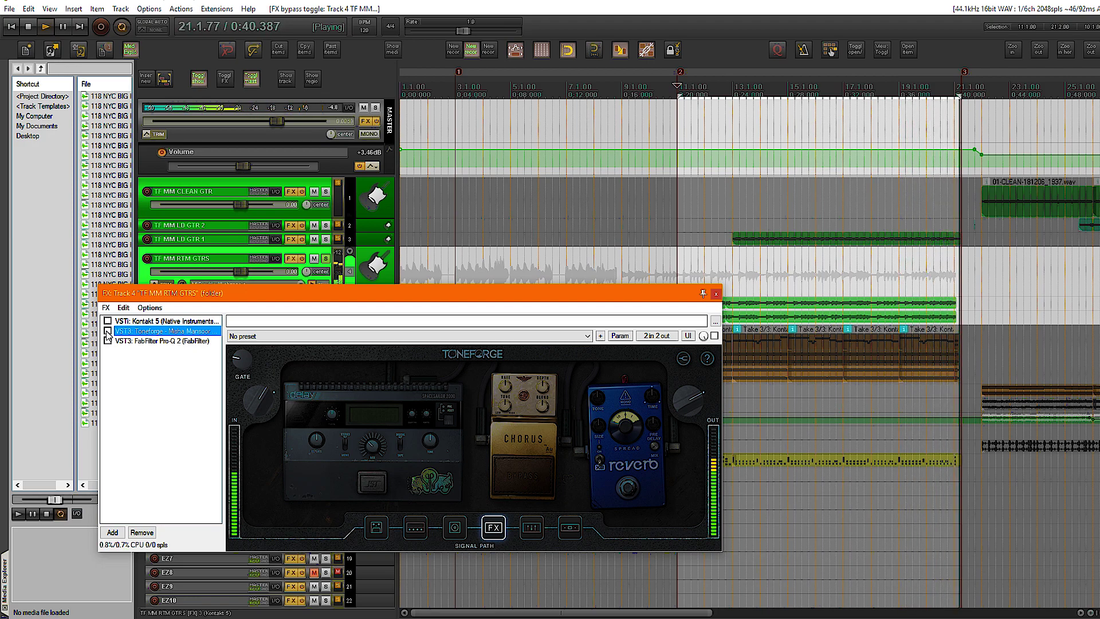
key(space)
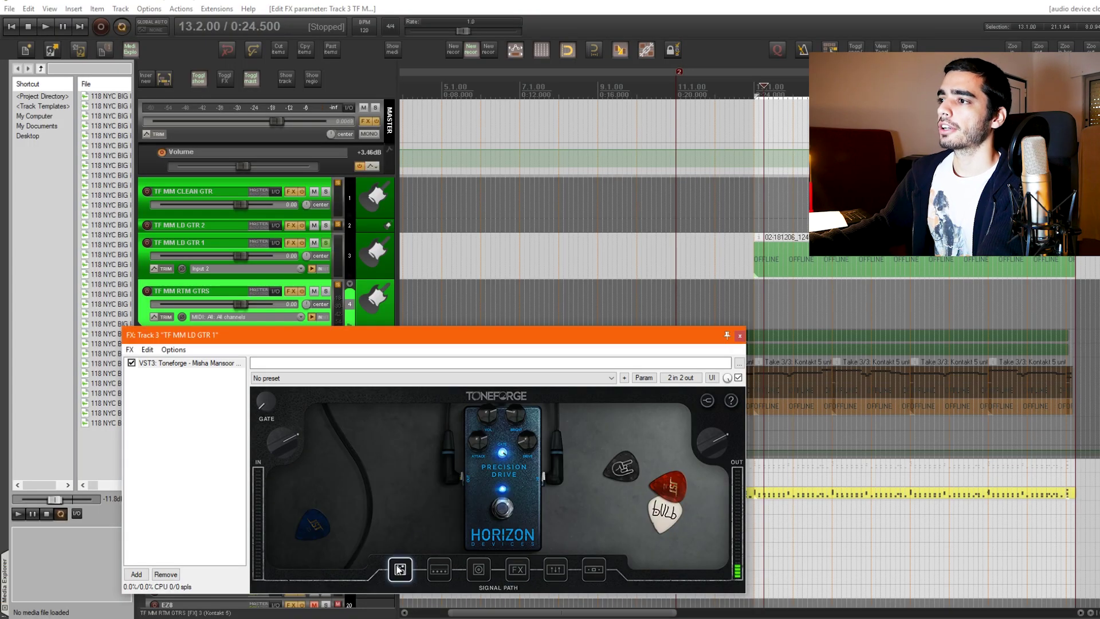
Compare the TF MM RTM GTRS track with the Precision Drive pedal switched on and off, and stop playback.
drag(444, 342, 571, 305)
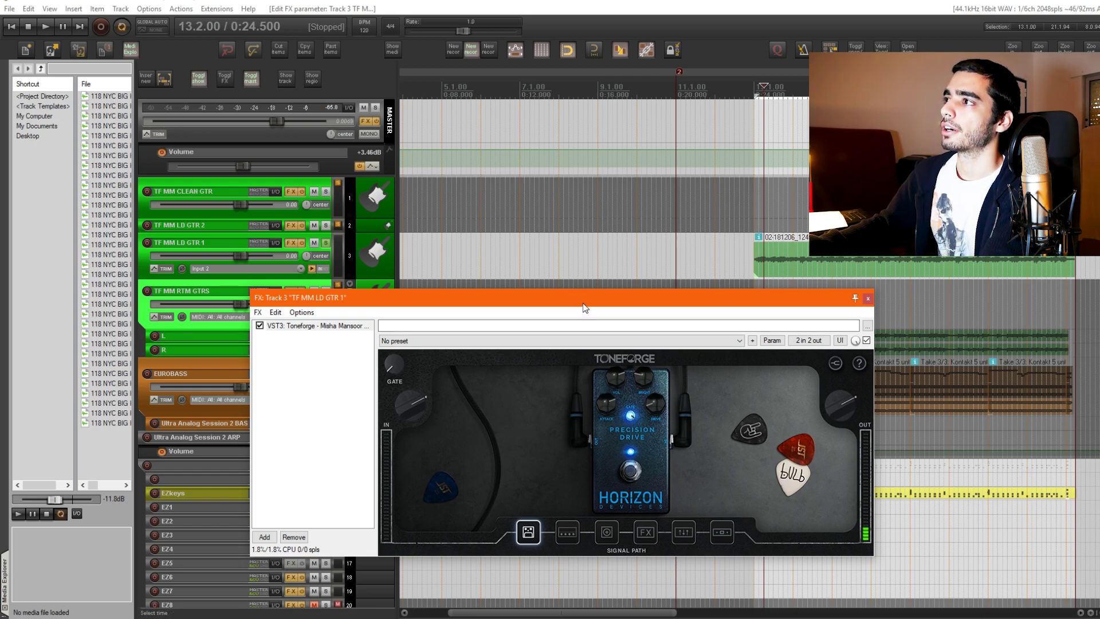
drag(584, 308, 697, 355)
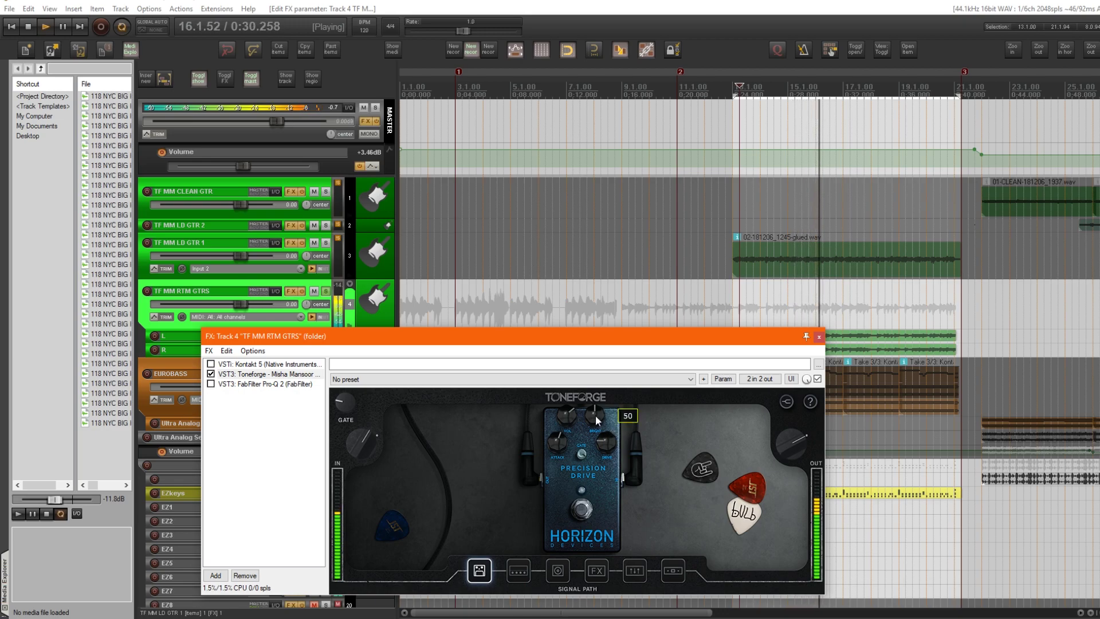
click(582, 507)
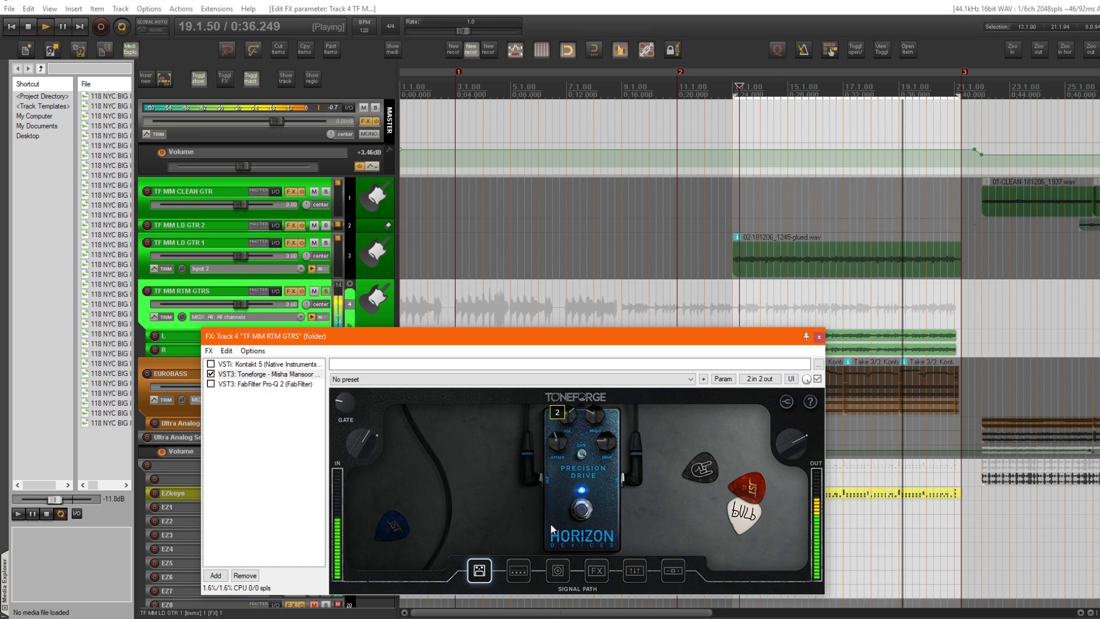
click(583, 509)
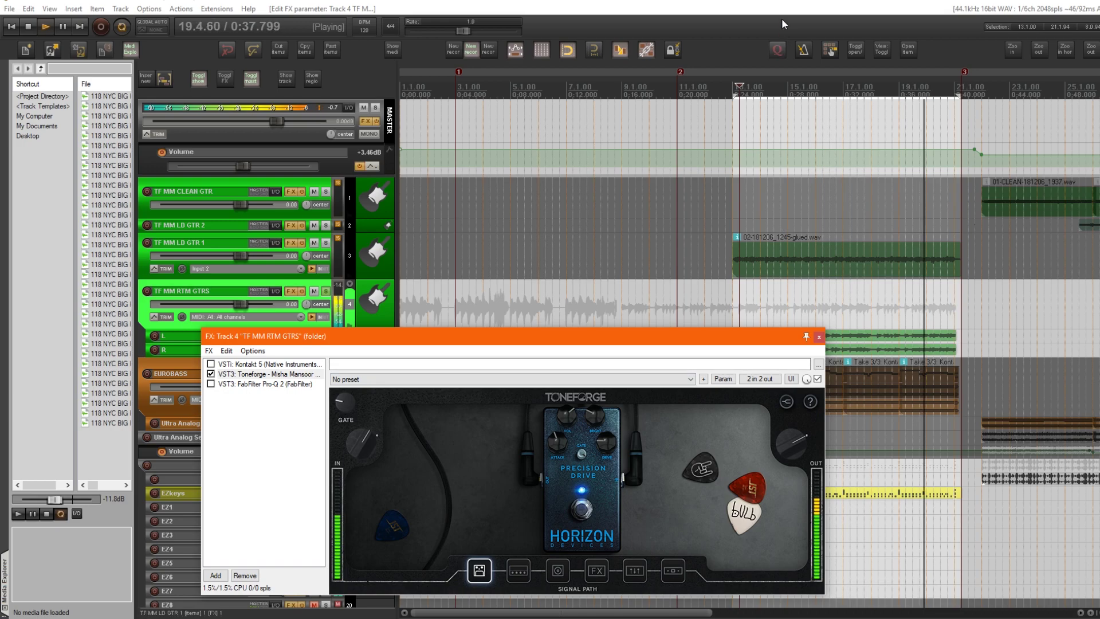
key(space)
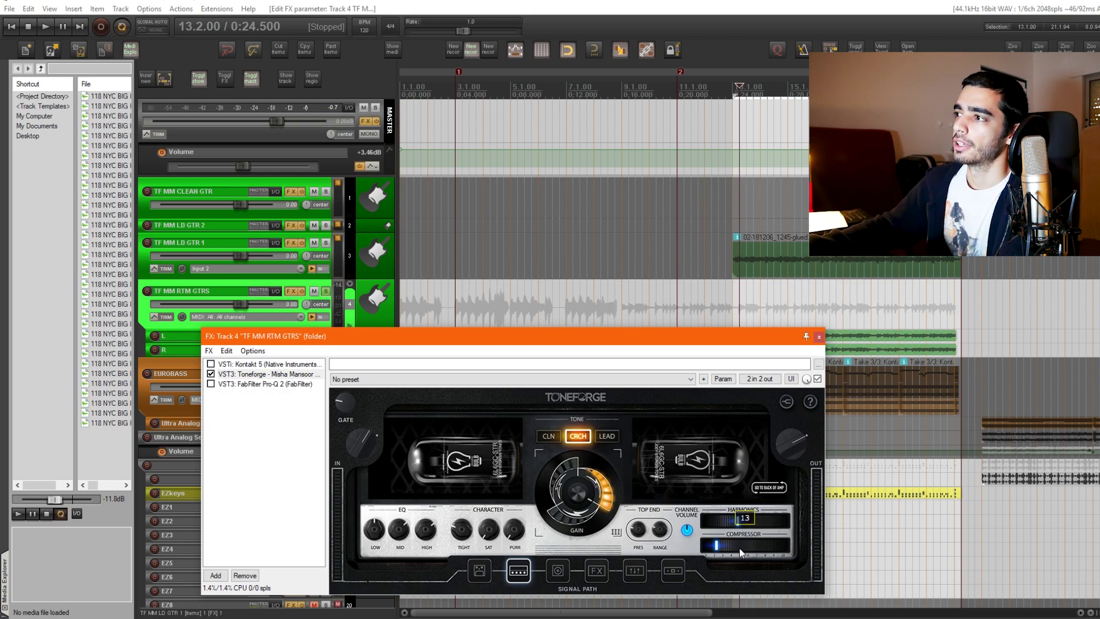
Move the Toneforge amp window clear of the timeline and start playback from position 13.1.00.
drag(724, 347, 564, 328)
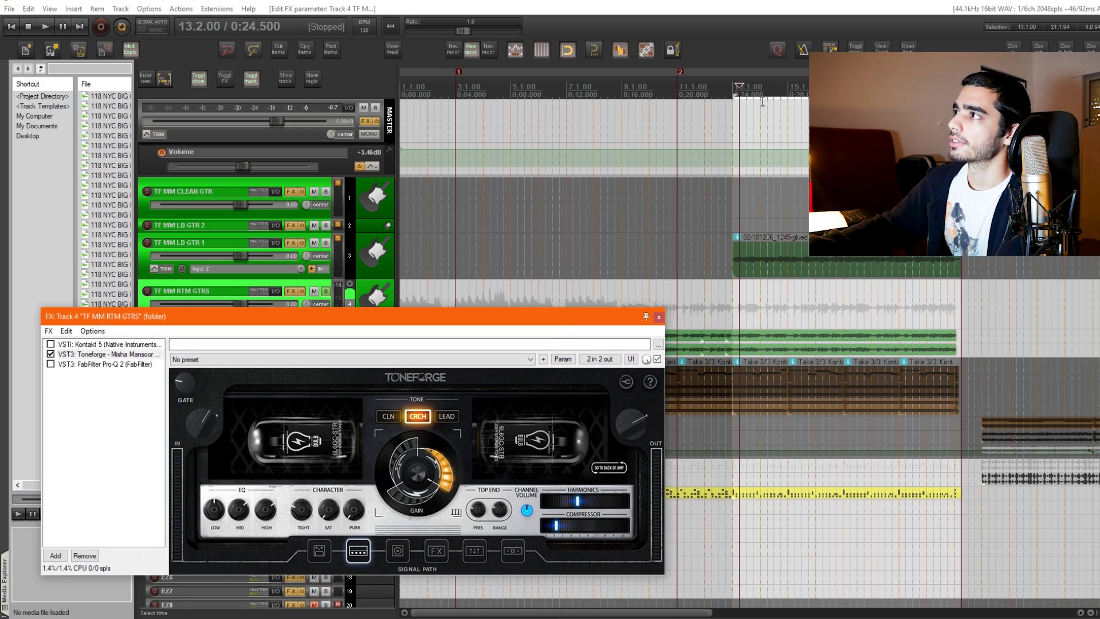
click(733, 91)
scroll(725, 92, up, 4)
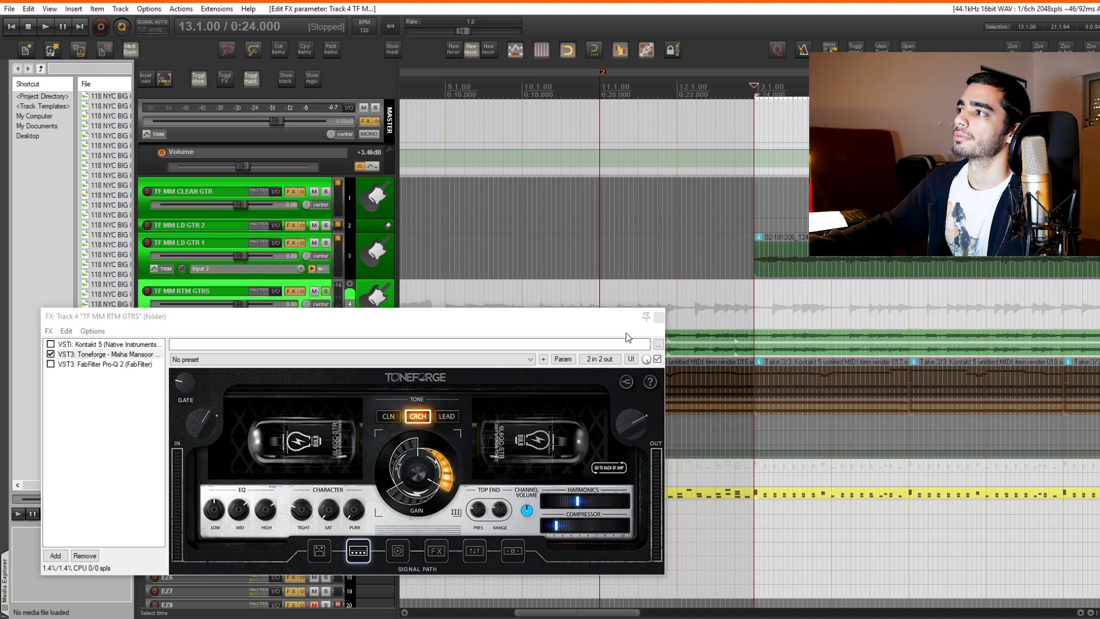
key(space)
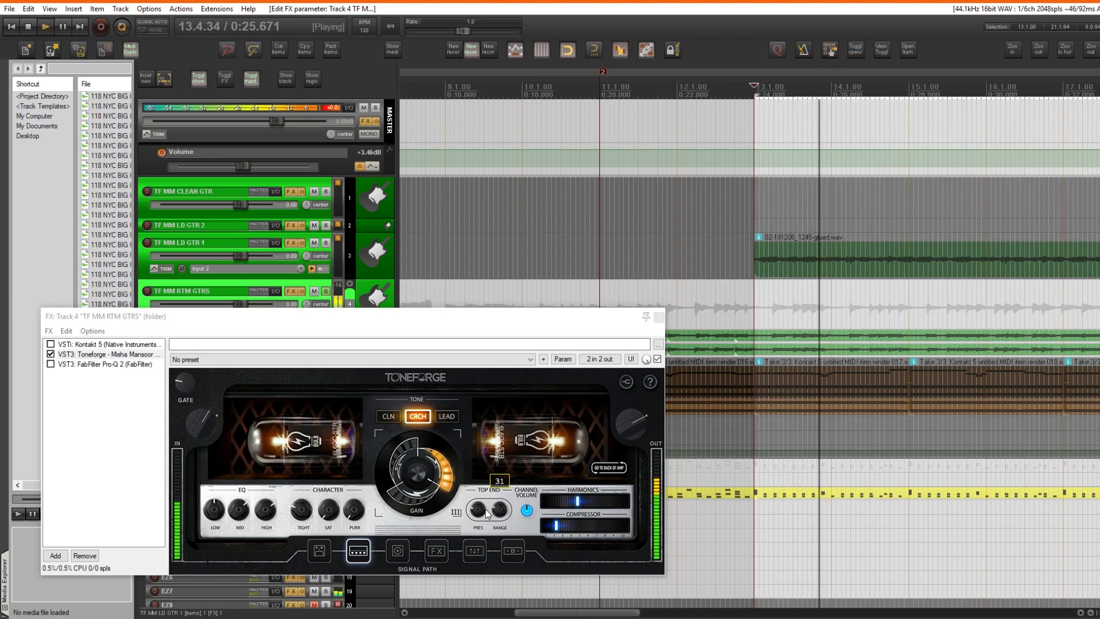
Reduce the rhythm guitar amp's harmonics to near minimum and raise its compressor amount slightly.
click(553, 524)
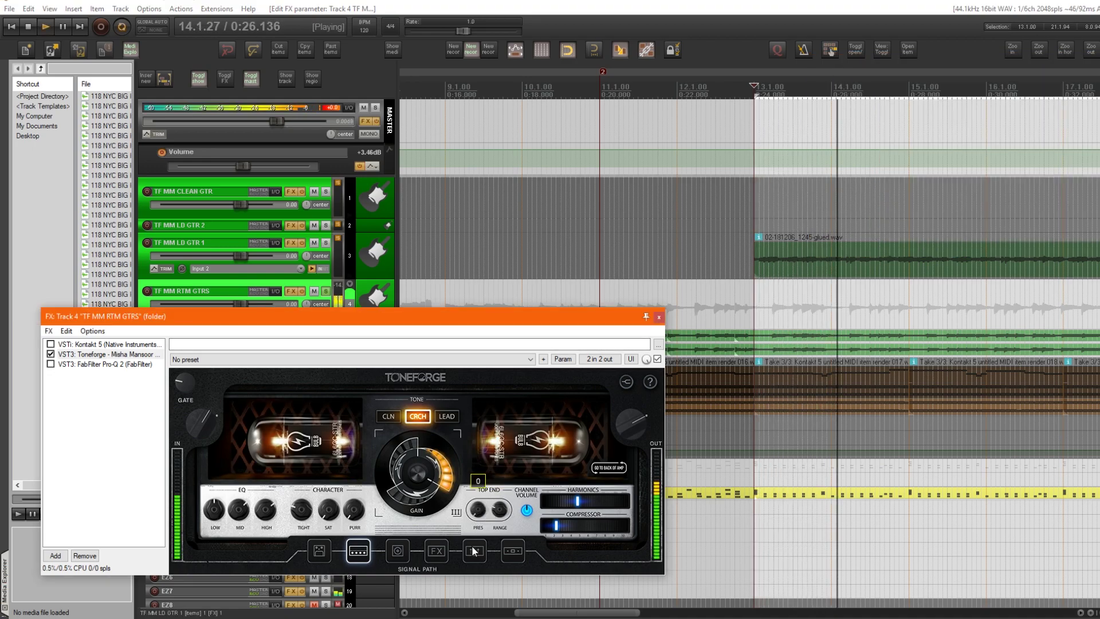
click(553, 506)
click(554, 525)
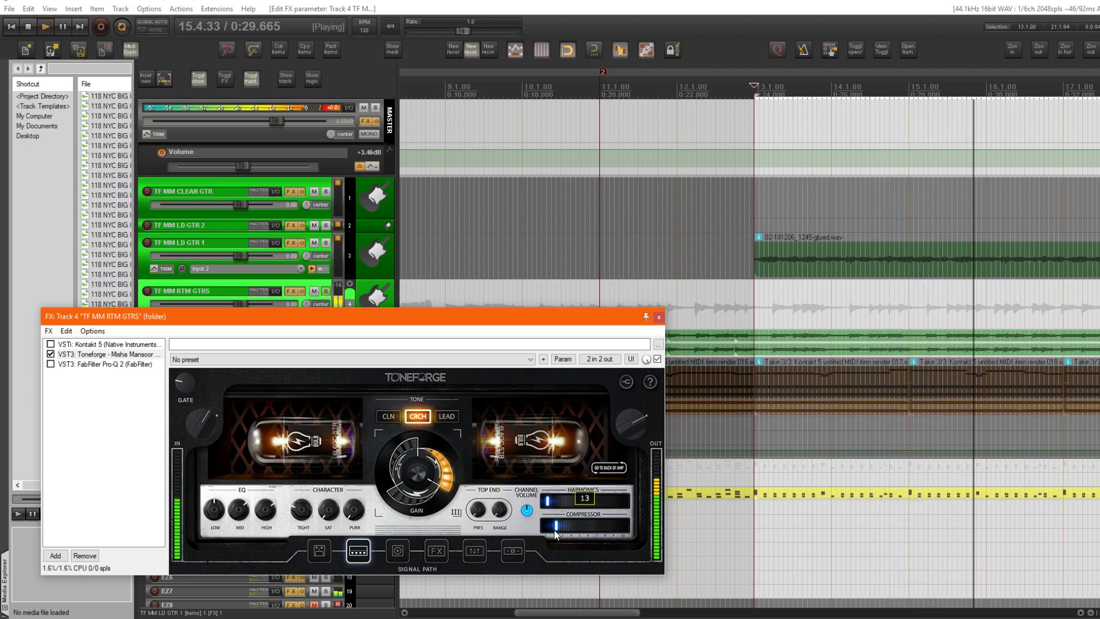
drag(642, 524, 600, 535)
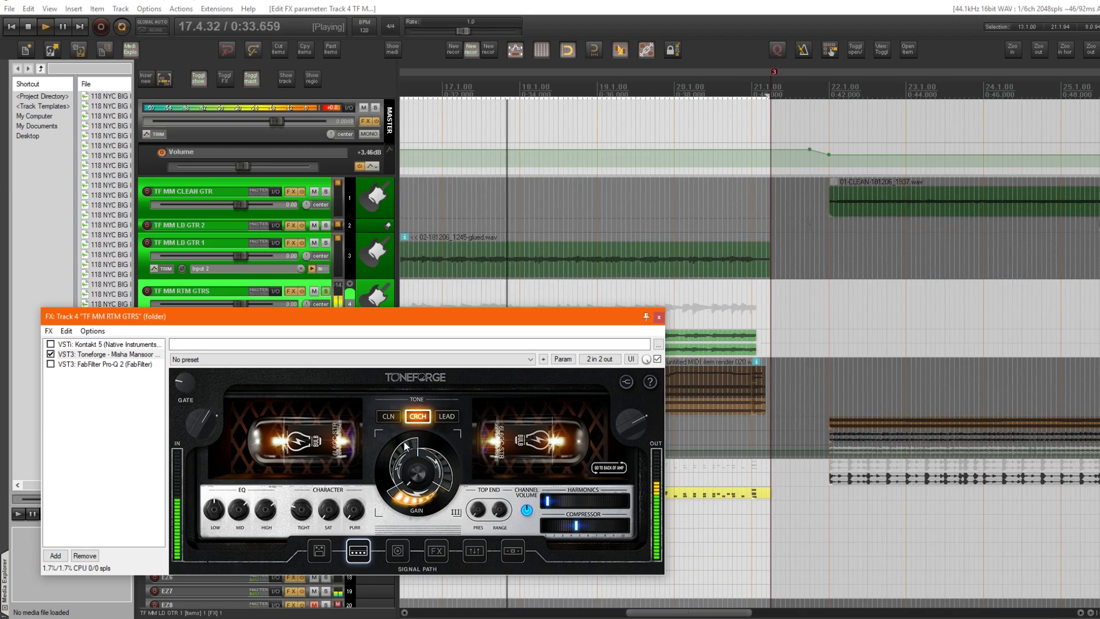
Raise the rhythm guitar amp's gain, lower its compressor amount, and set the harmonics to 13.
drag(405, 442, 415, 336)
drag(562, 514, 517, 534)
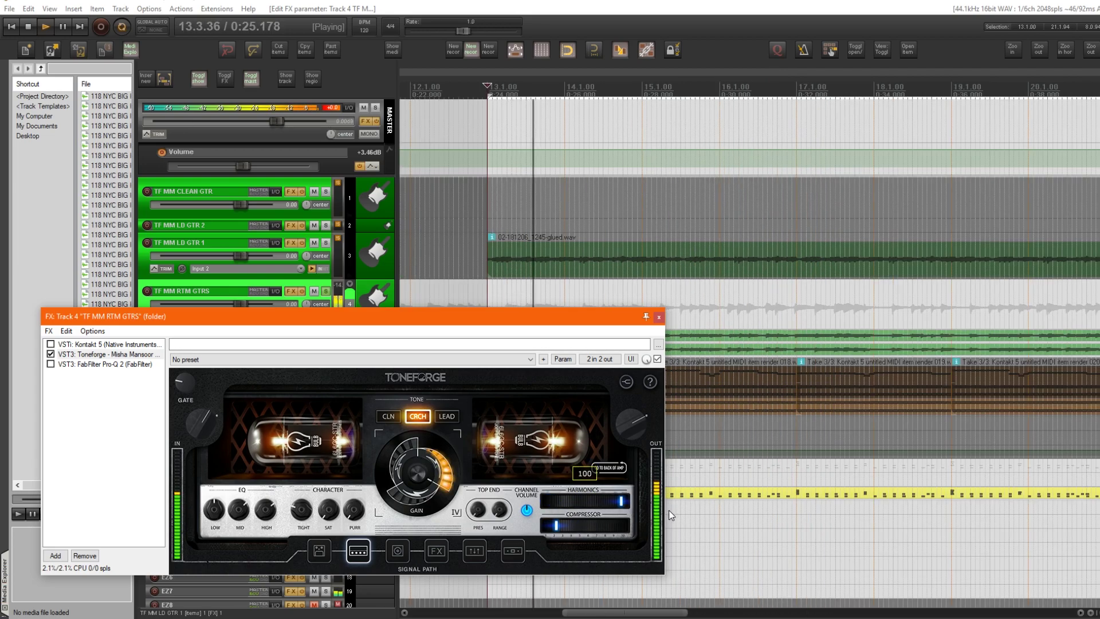
drag(547, 504, 562, 514)
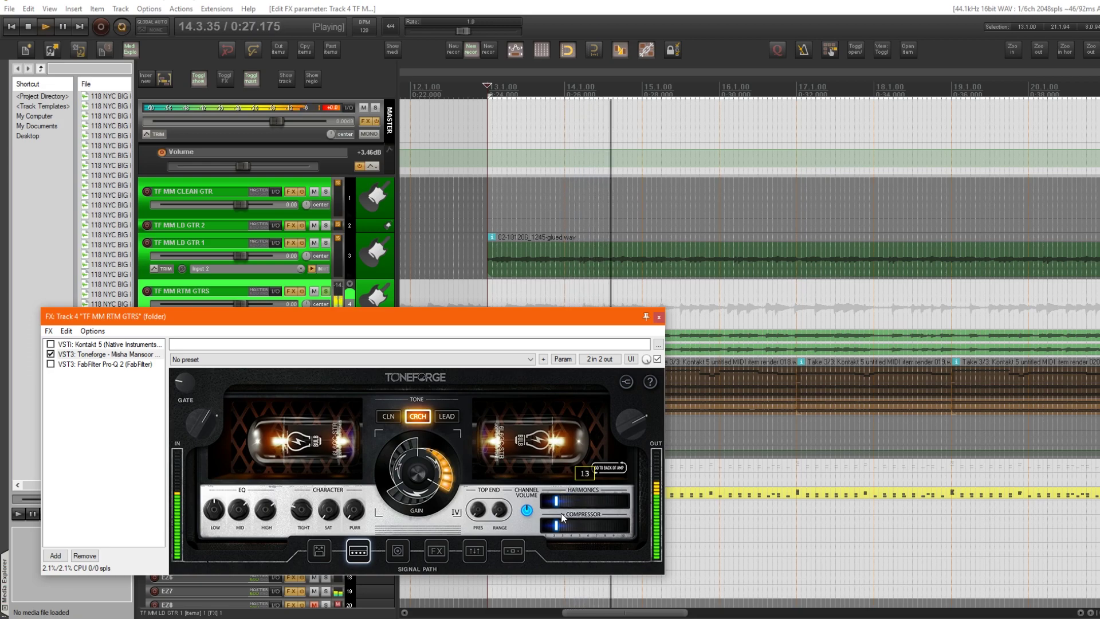
Sweep the rhythm guitar amp's Tight character control and leave it at 2.
drag(301, 516, 306, 453)
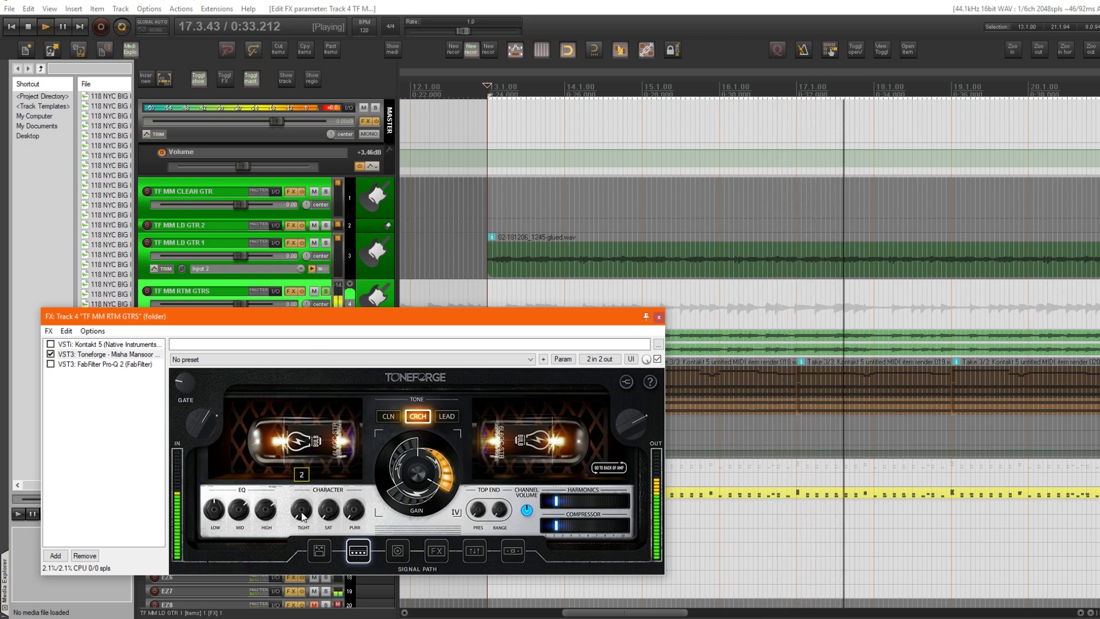
mouse_move(262, 521)
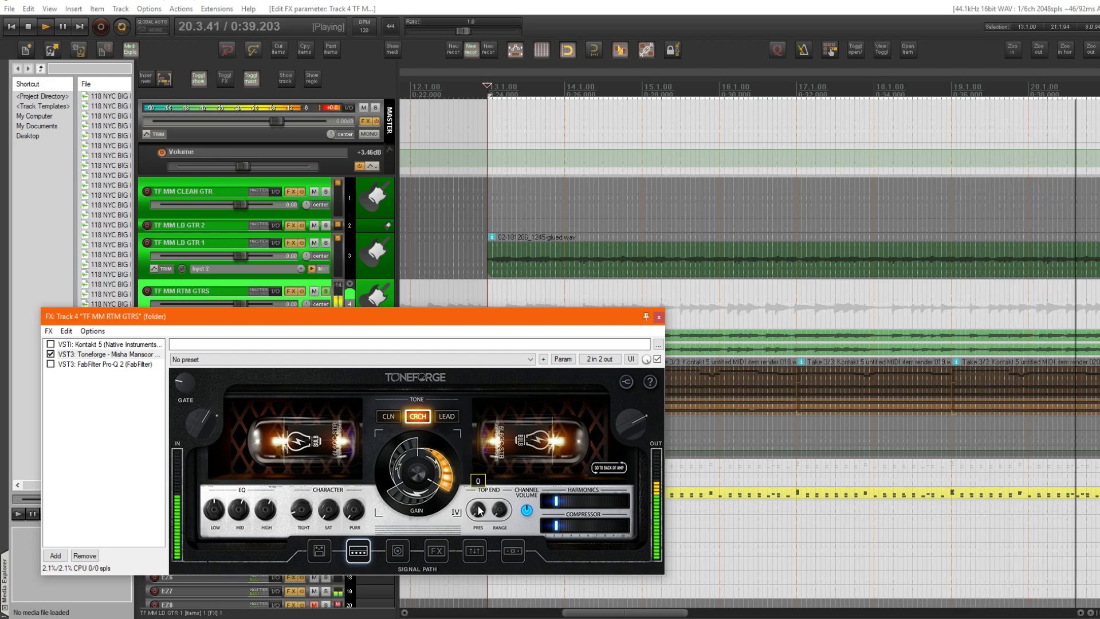
mouse_move(479, 497)
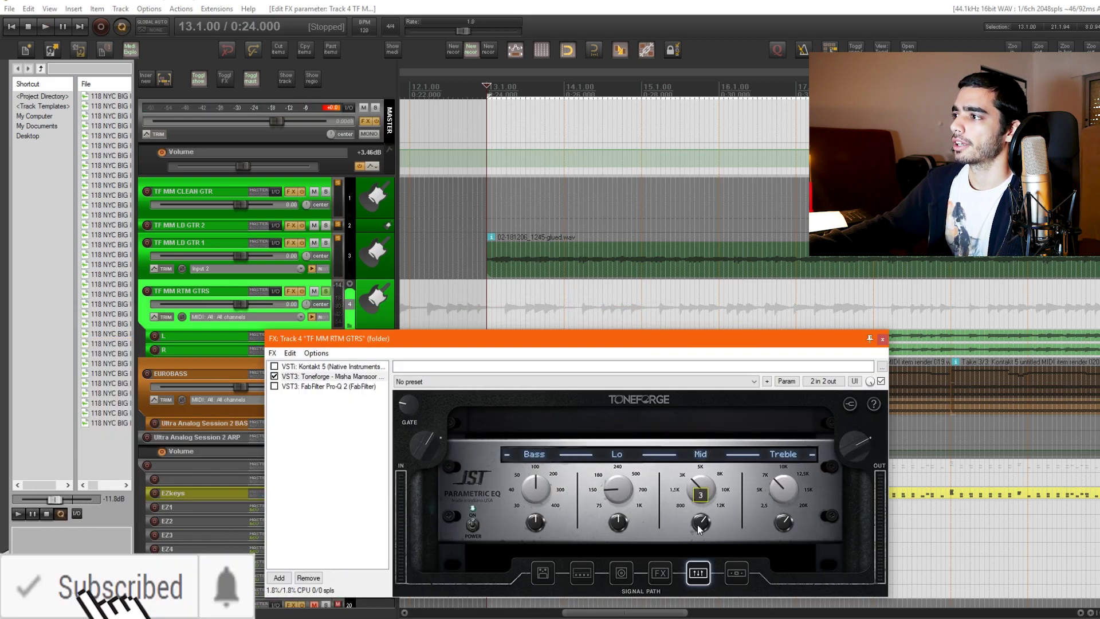
Compare the TF MM RTM GTRS track with the Parametric EQ switched off and on during playback, and stop playback.
mouse_move(788, 493)
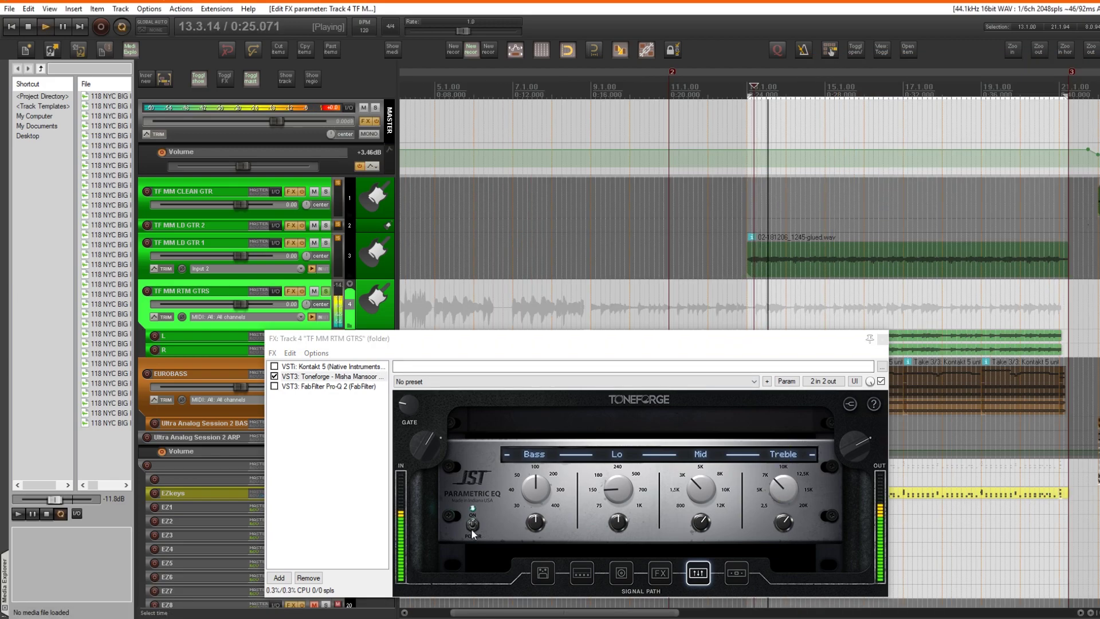
click(471, 528)
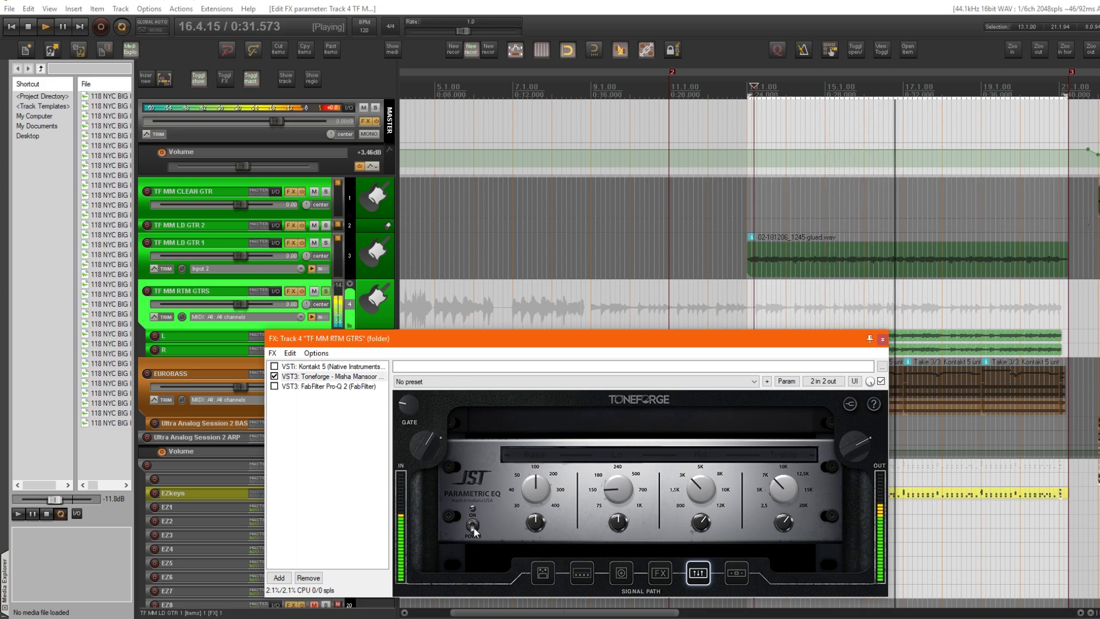
click(473, 528)
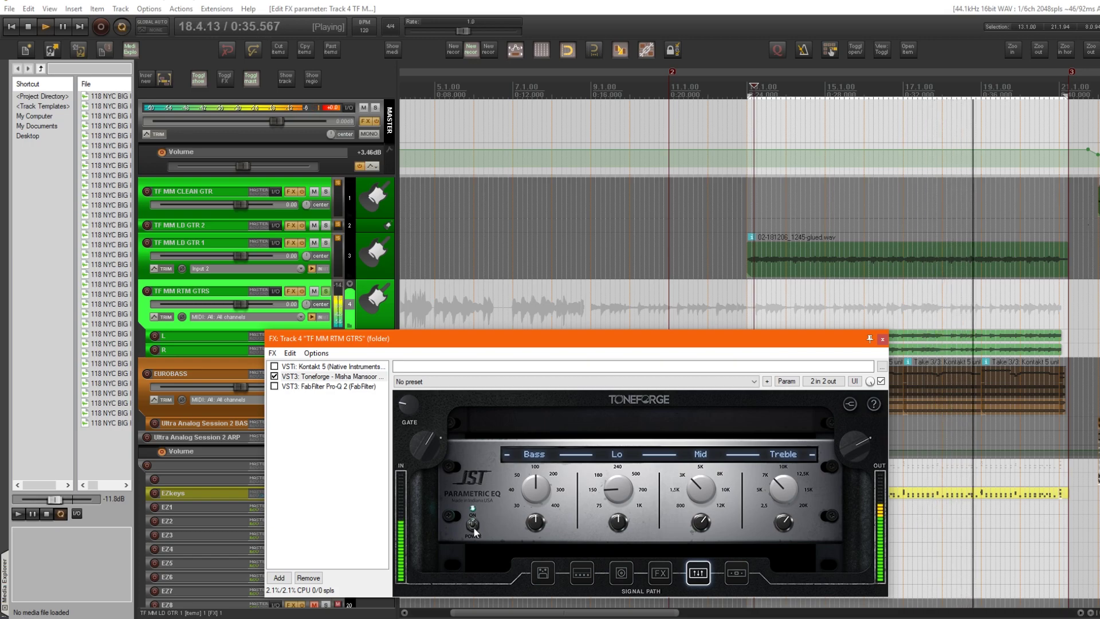
click(473, 528)
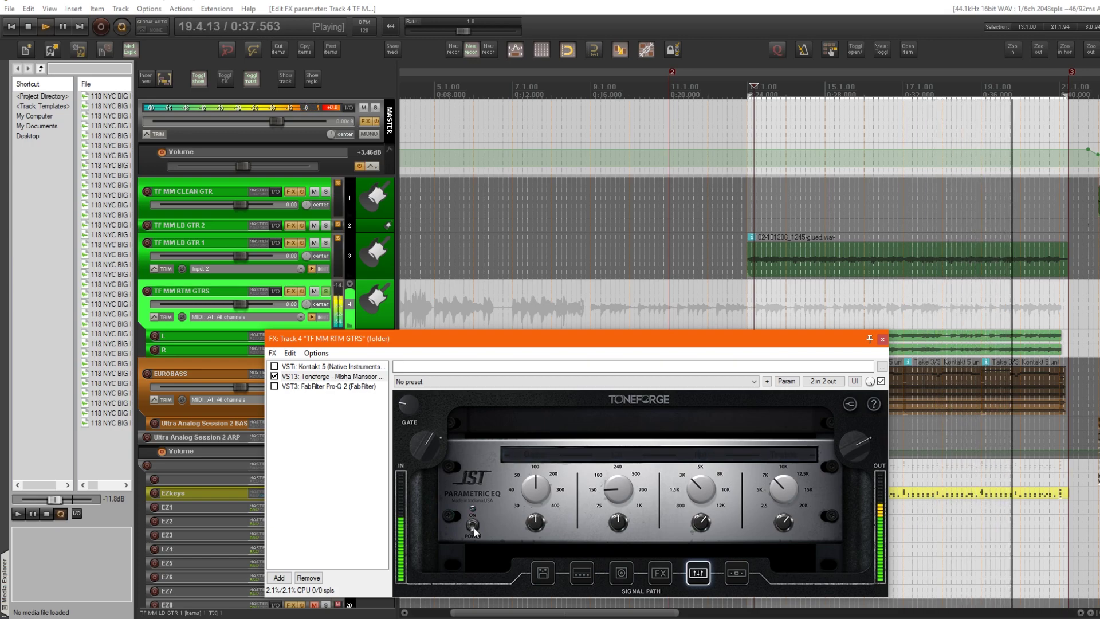
key(space)
Compare the TF MM RTM GTRS track with the Toneforge compressor unit switched off and on during playback, and stop playback.
click(736, 573)
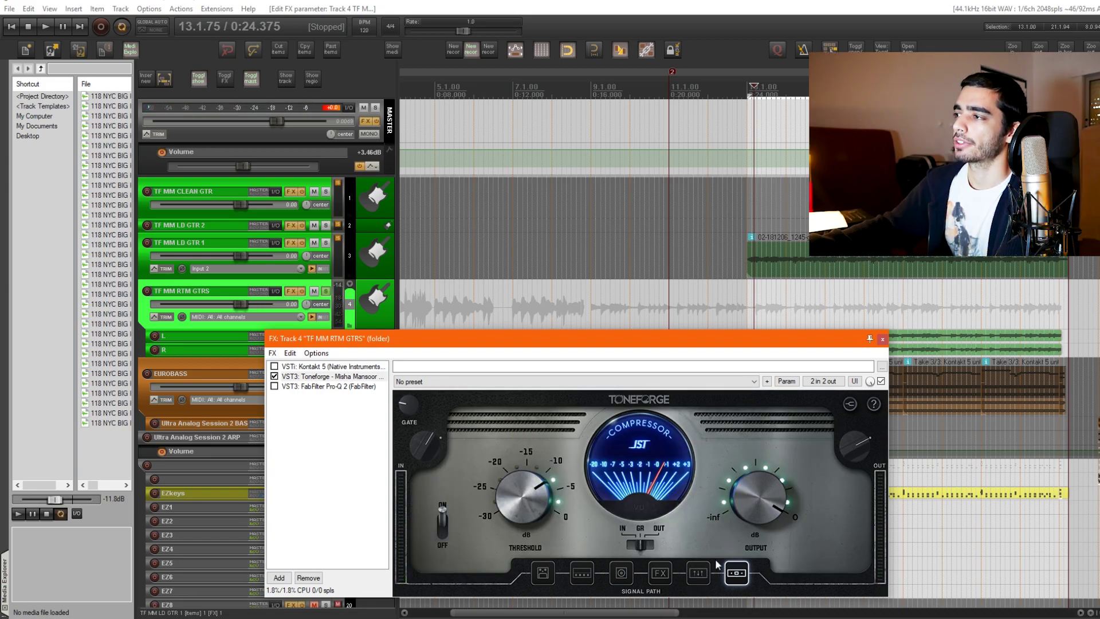
key(space)
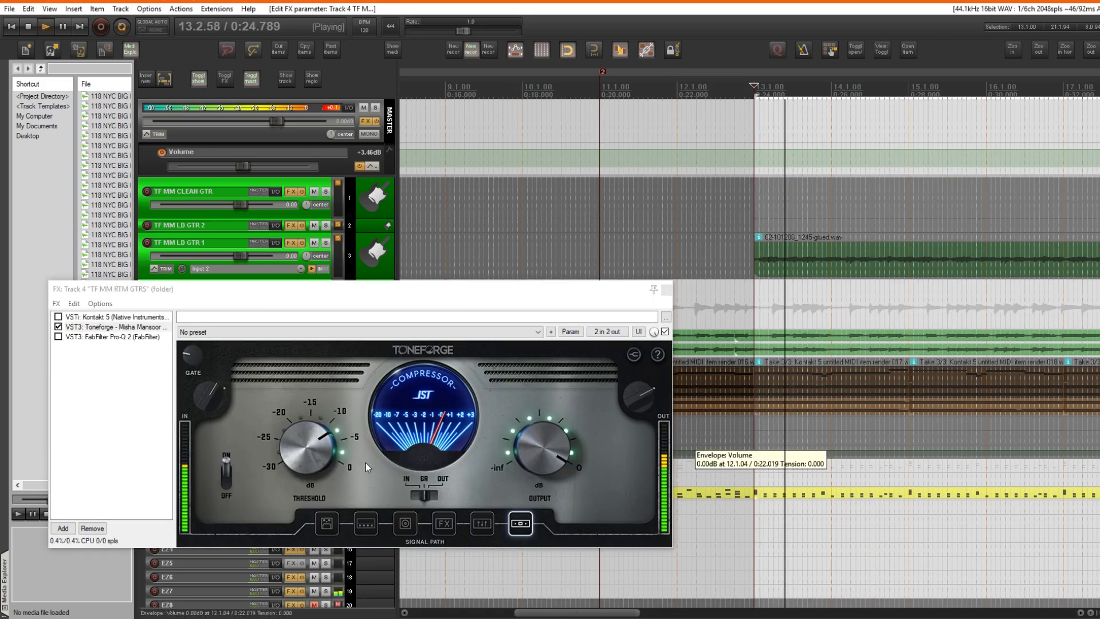
mouse_move(329, 455)
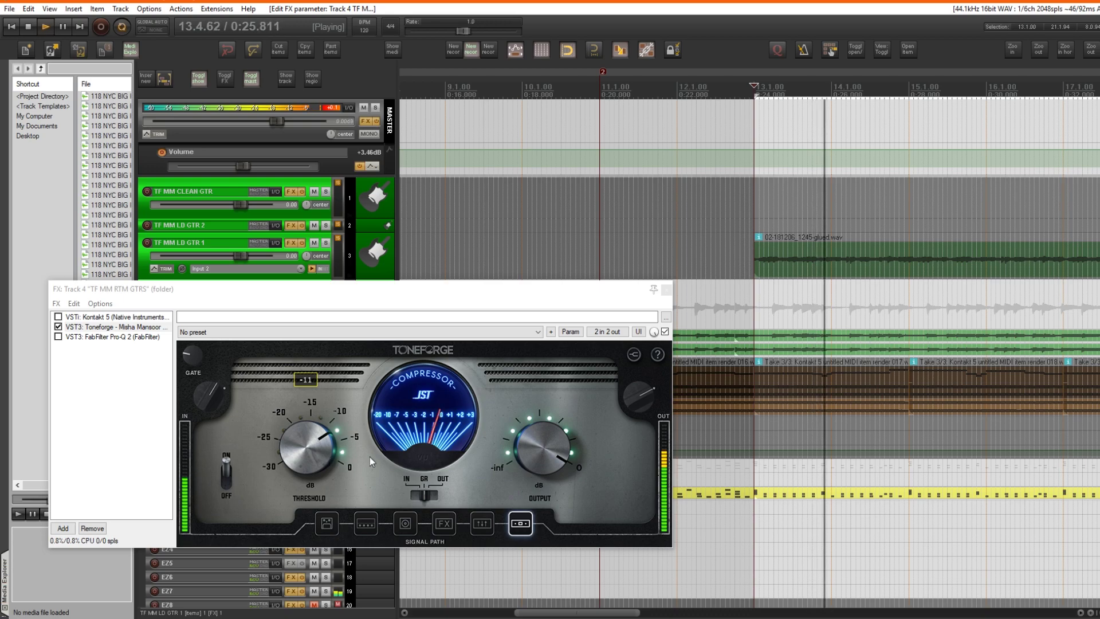
click(226, 475)
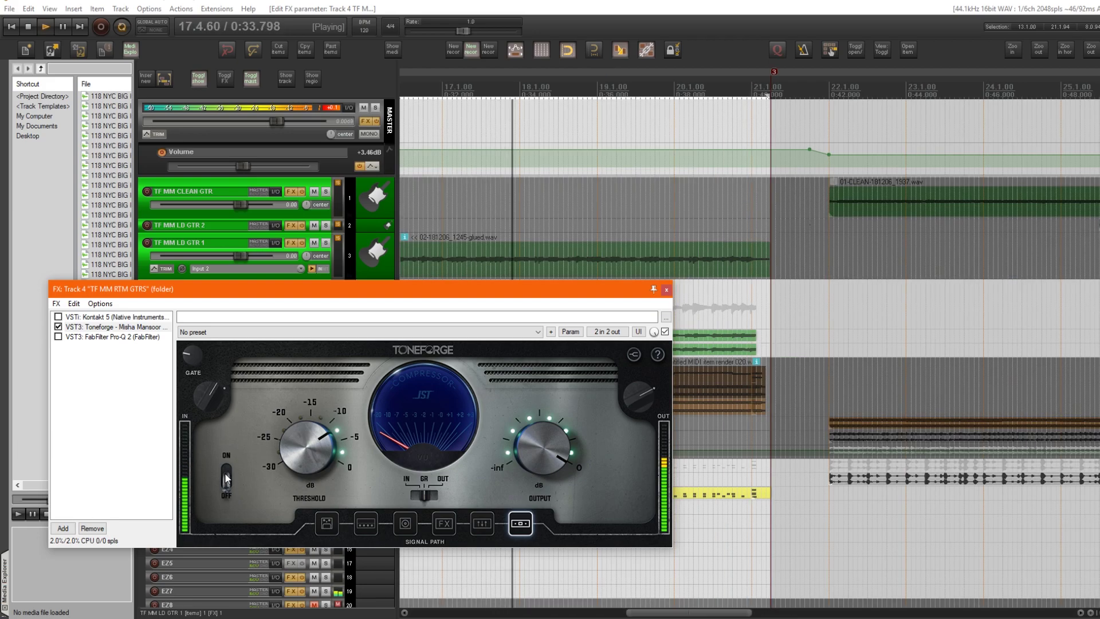
click(226, 475)
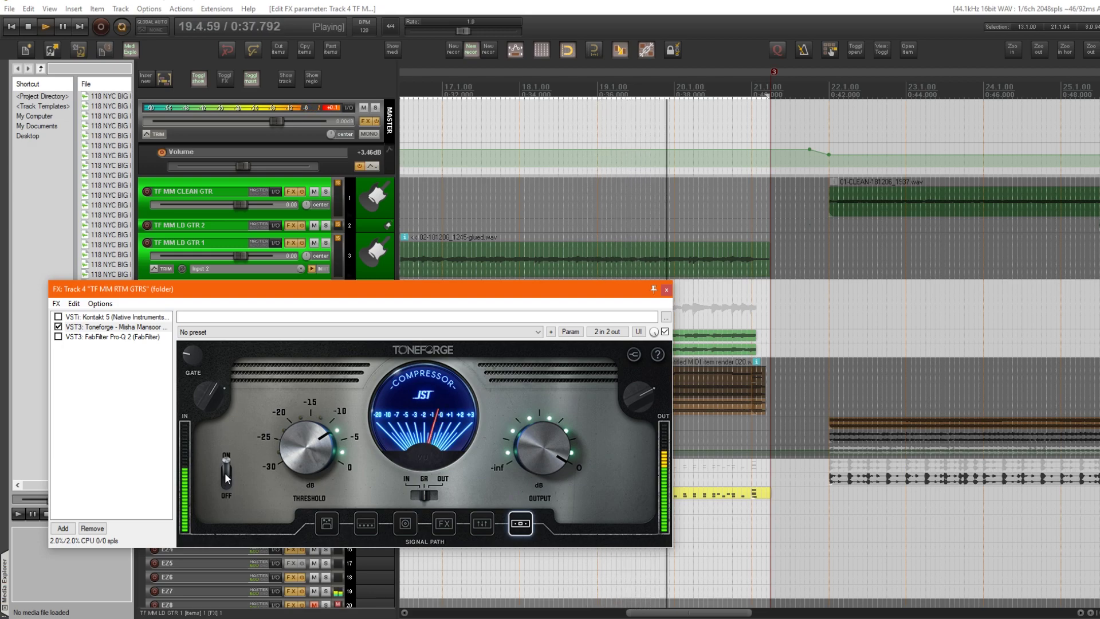
click(225, 474)
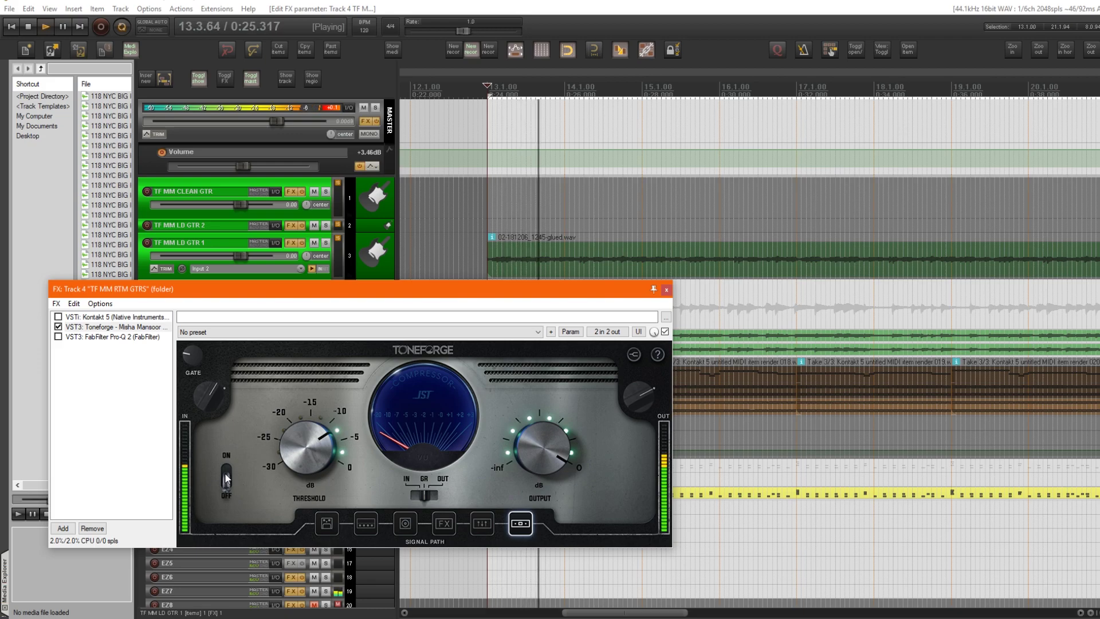
click(226, 476)
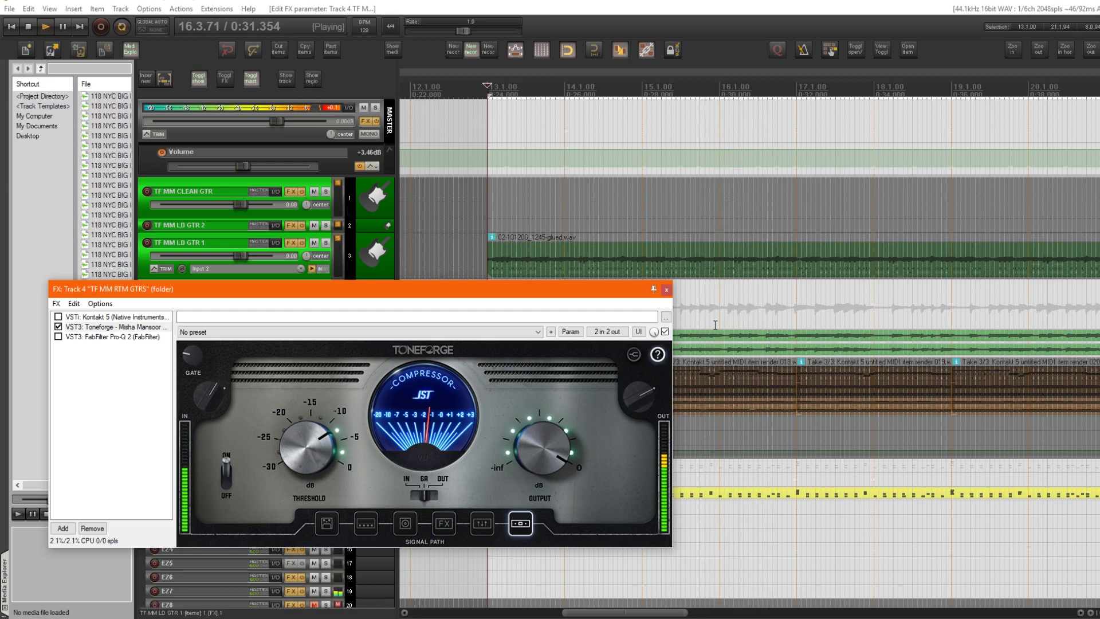
click(737, 232)
key(space)
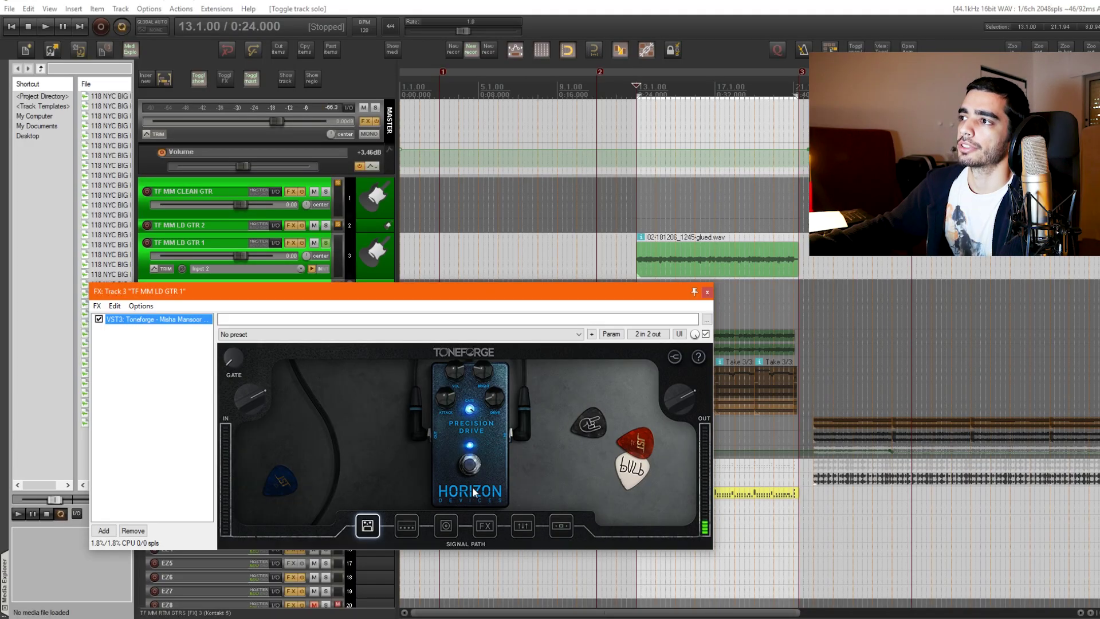
Show the TF MM LD GTR 1 amp and cabinet sections, keeping JST Matched Cab selected in the cabinet choices.
click(407, 525)
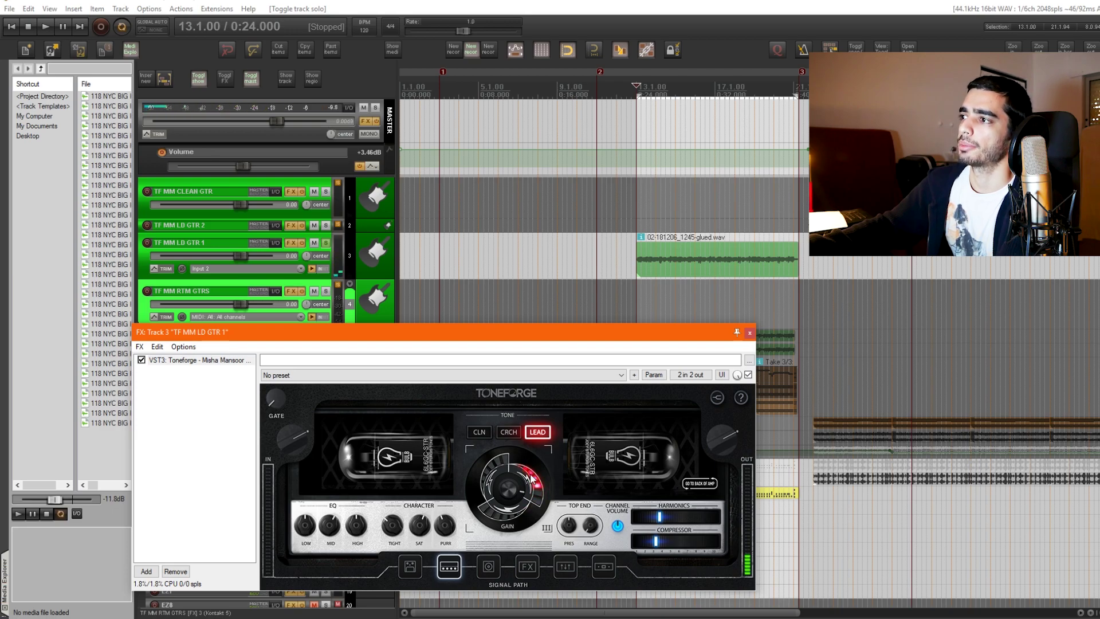
click(380, 530)
drag(397, 307, 452, 311)
click(335, 493)
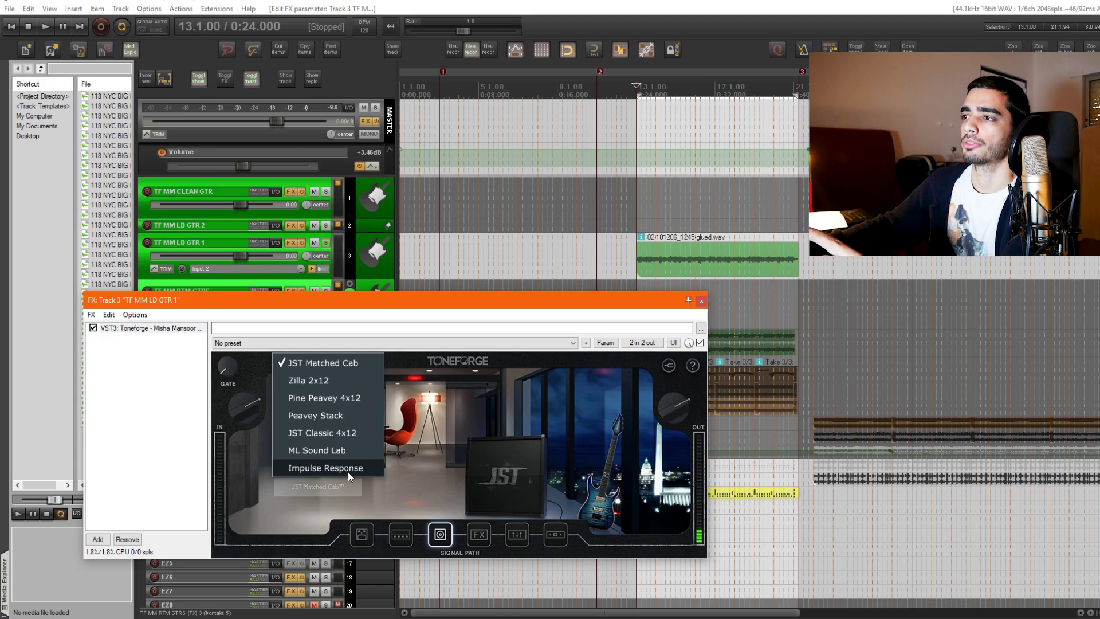
click(348, 365)
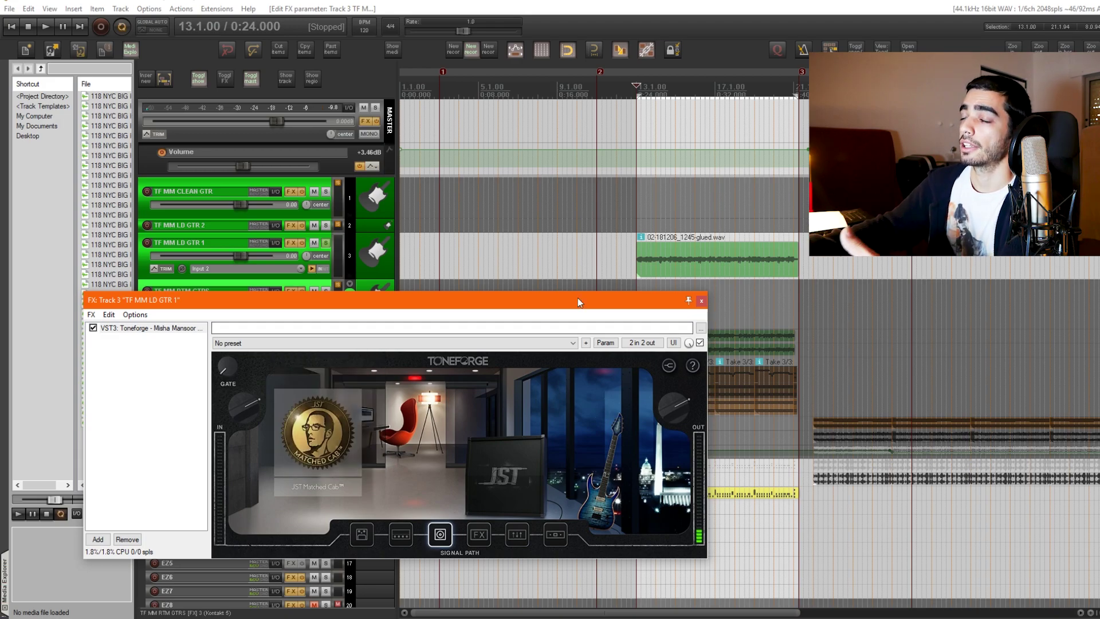
Play the lead guitar from 13.1.00 and audition the Zilla 2x12 cabinet with the 57 microphone.
click(636, 94)
key(space)
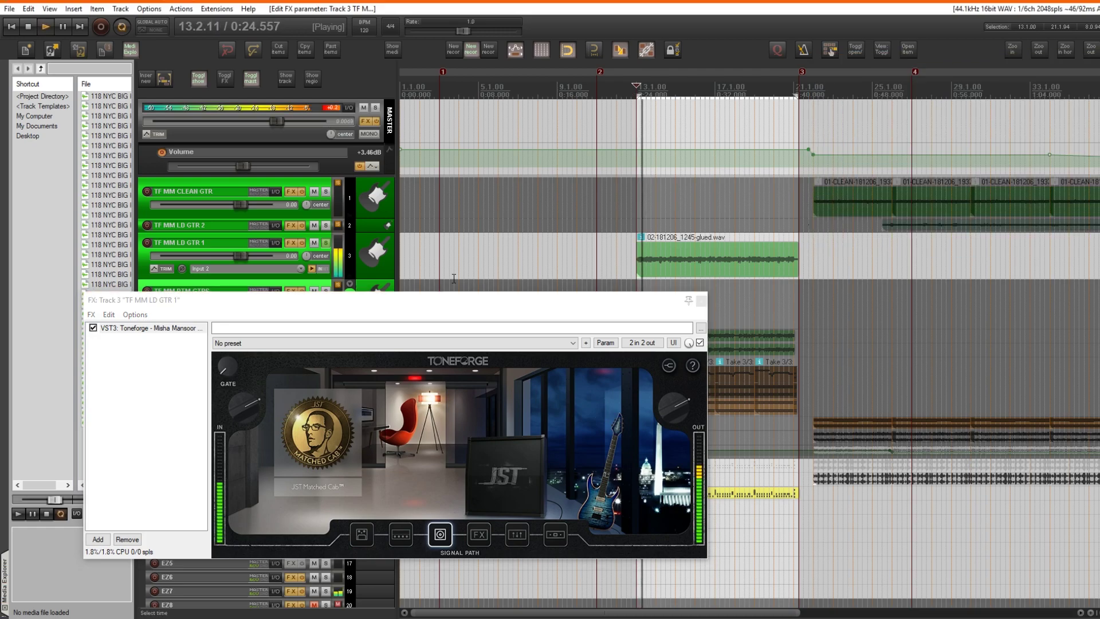
click(320, 430)
click(352, 378)
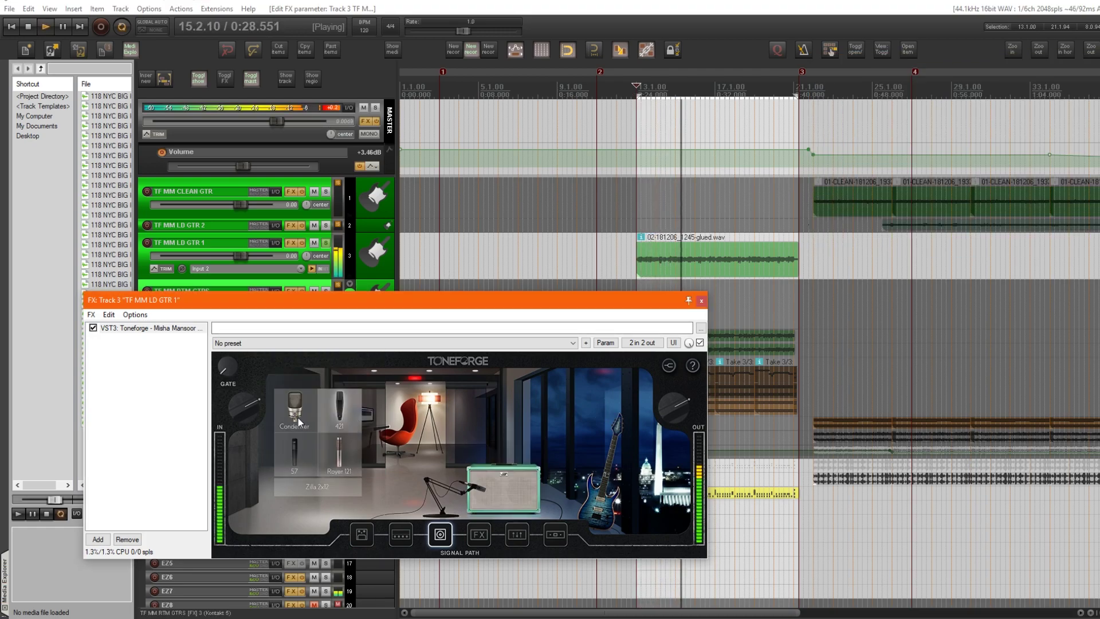
click(296, 448)
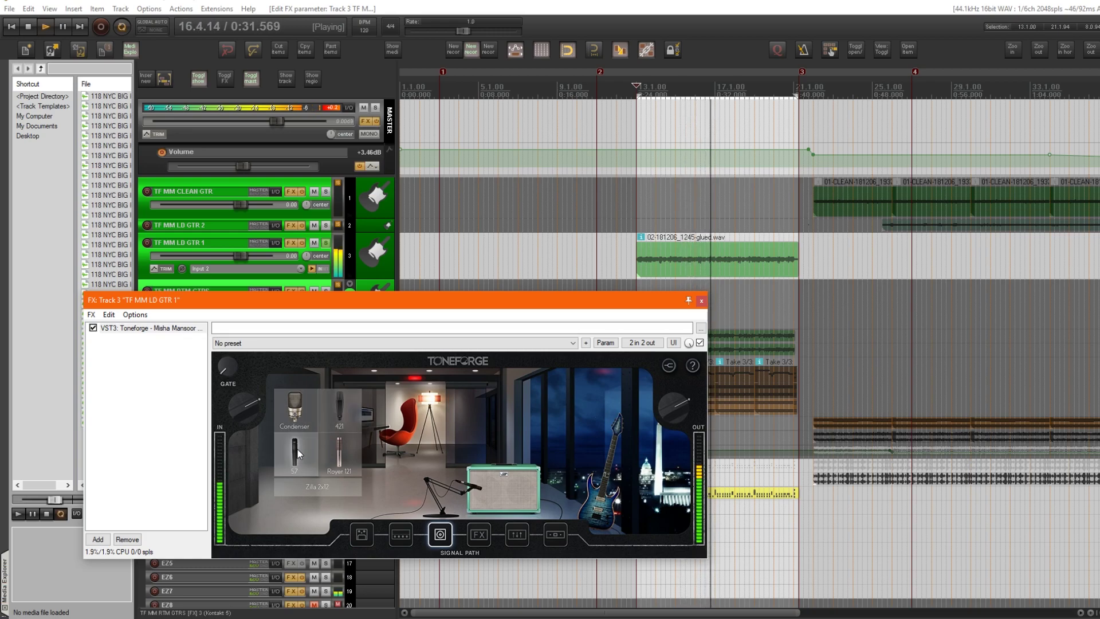
Audition the Pine Peavey 4x12 cabinet on the lead guitar with the 421 and Royer 121 microphones.
click(320, 489)
click(328, 401)
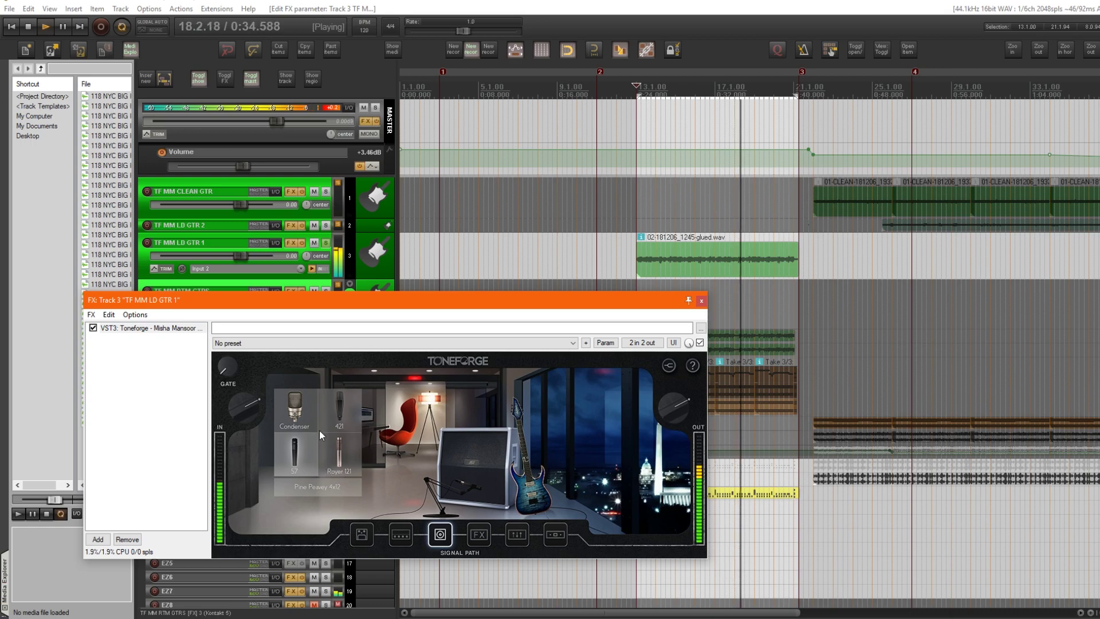
click(333, 411)
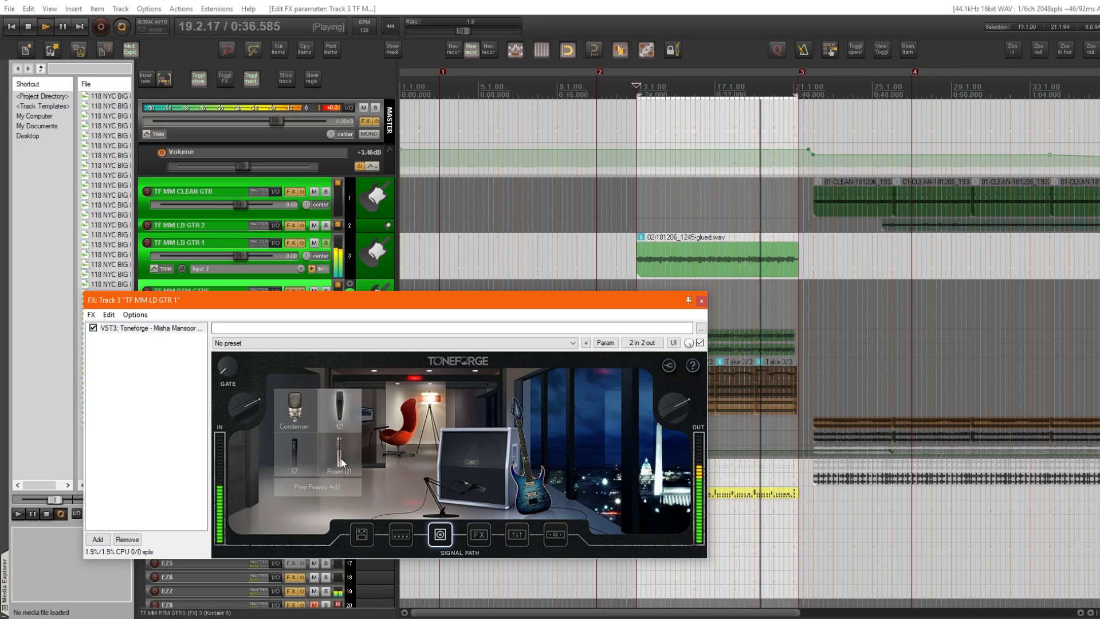
click(341, 458)
Audition the Peavey Stack with the Condenser microphone and the JST Classic 4x12 with the 421 on the lead guitar.
click(338, 487)
click(331, 420)
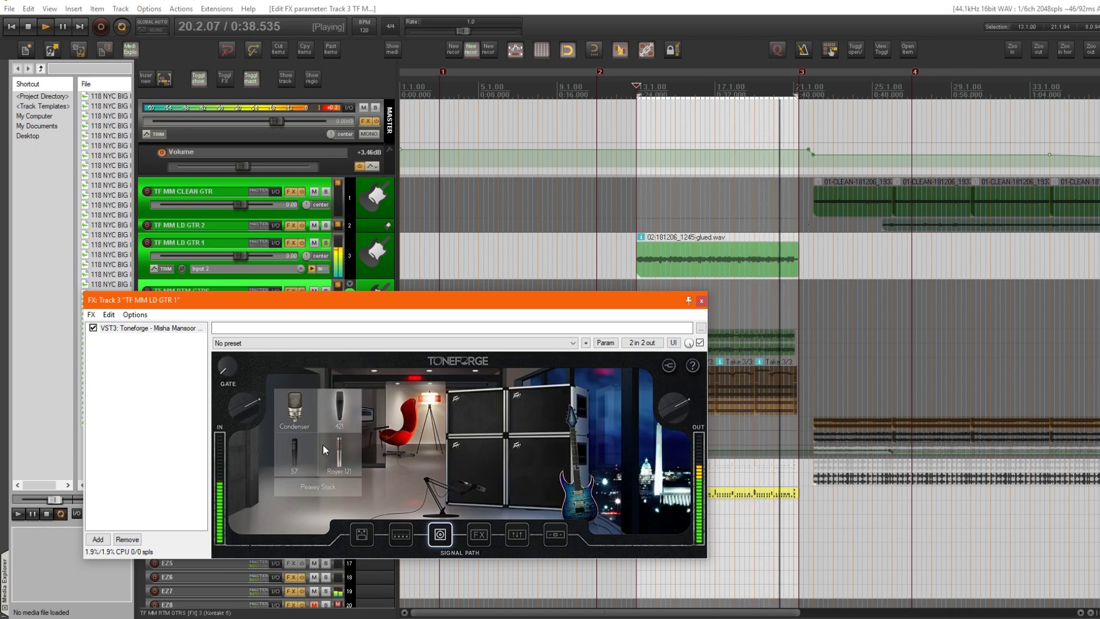
click(298, 416)
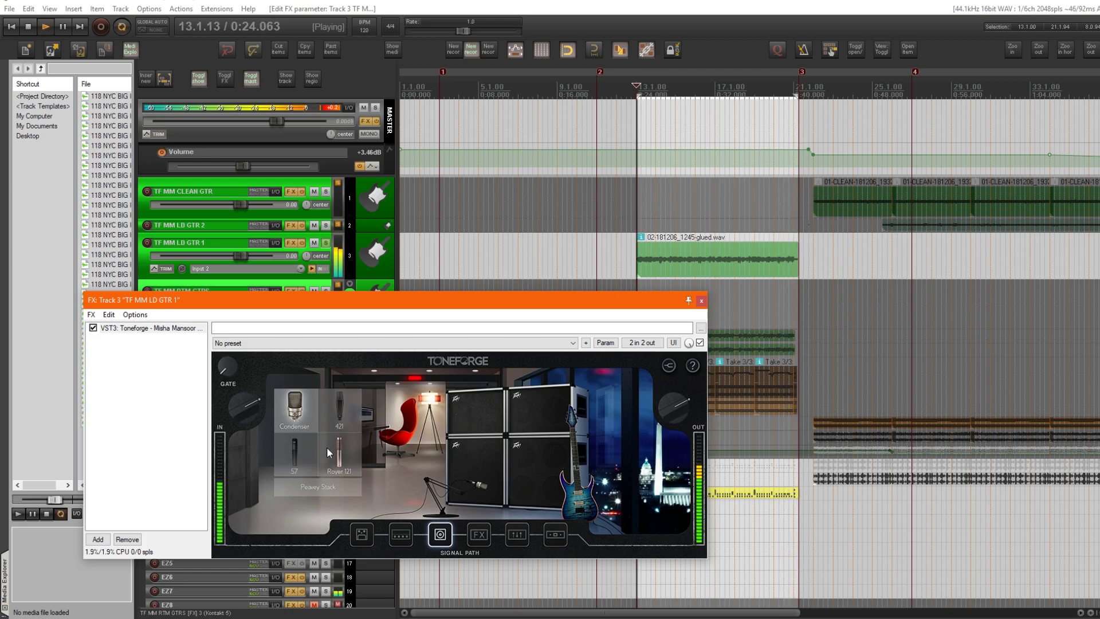
click(334, 488)
click(341, 438)
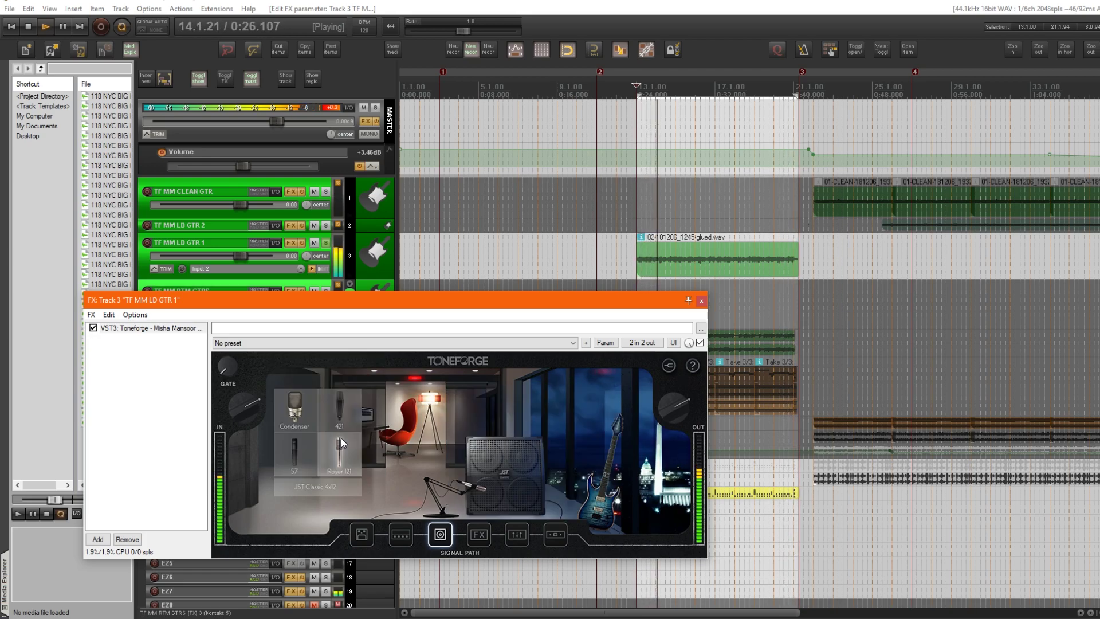
click(335, 411)
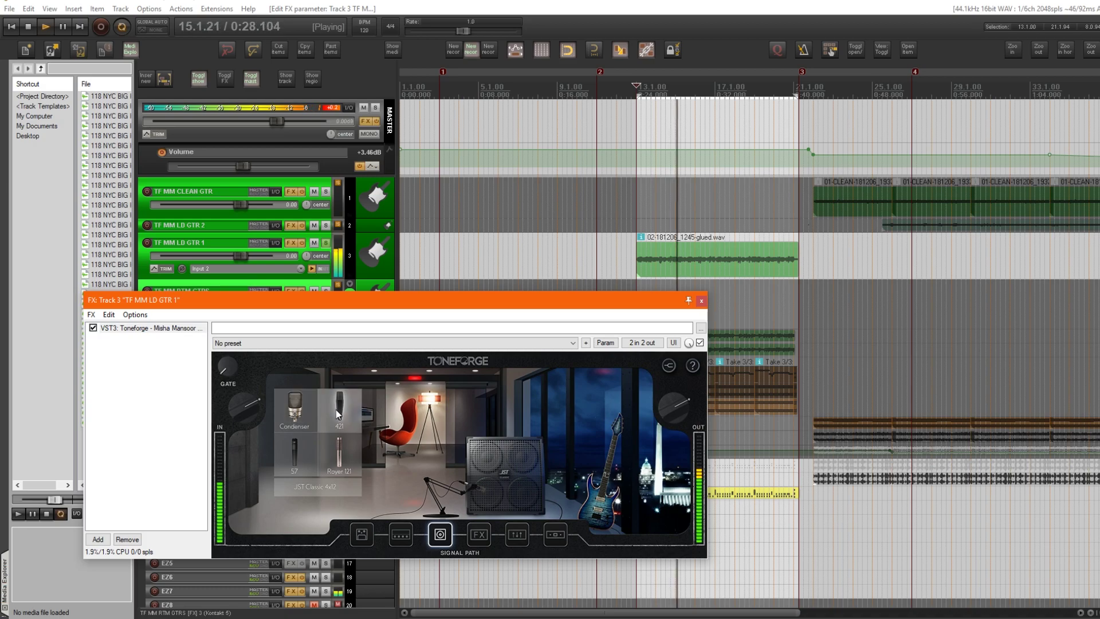
Audition the ML Sound Lab cabinet on the lead guitar, return to JST Matched Cab, and stop playback.
click(328, 488)
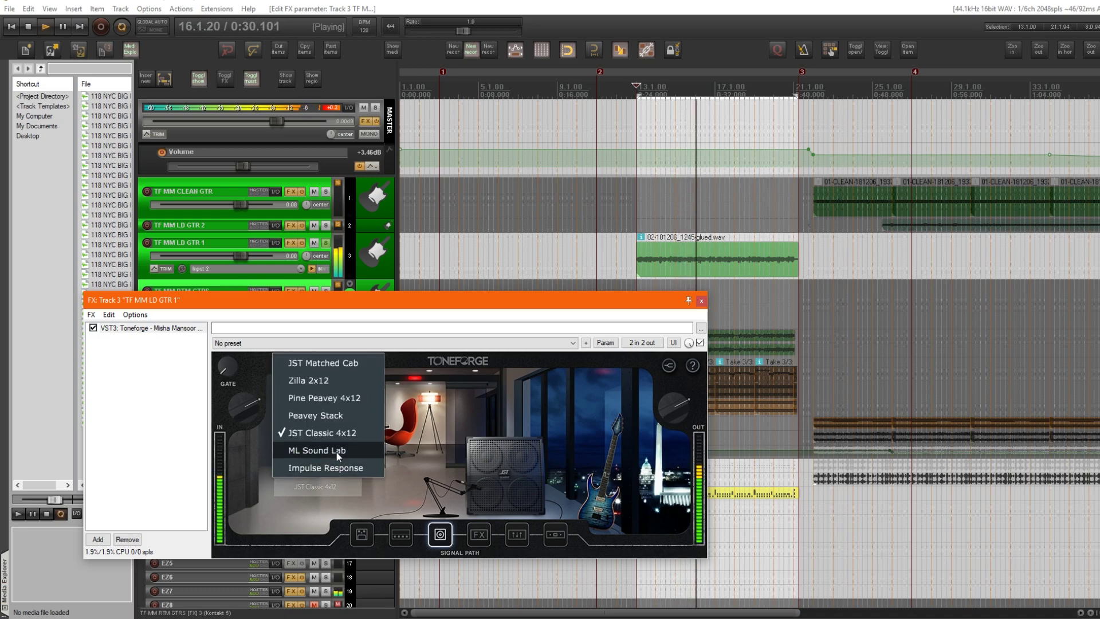
click(335, 452)
click(343, 488)
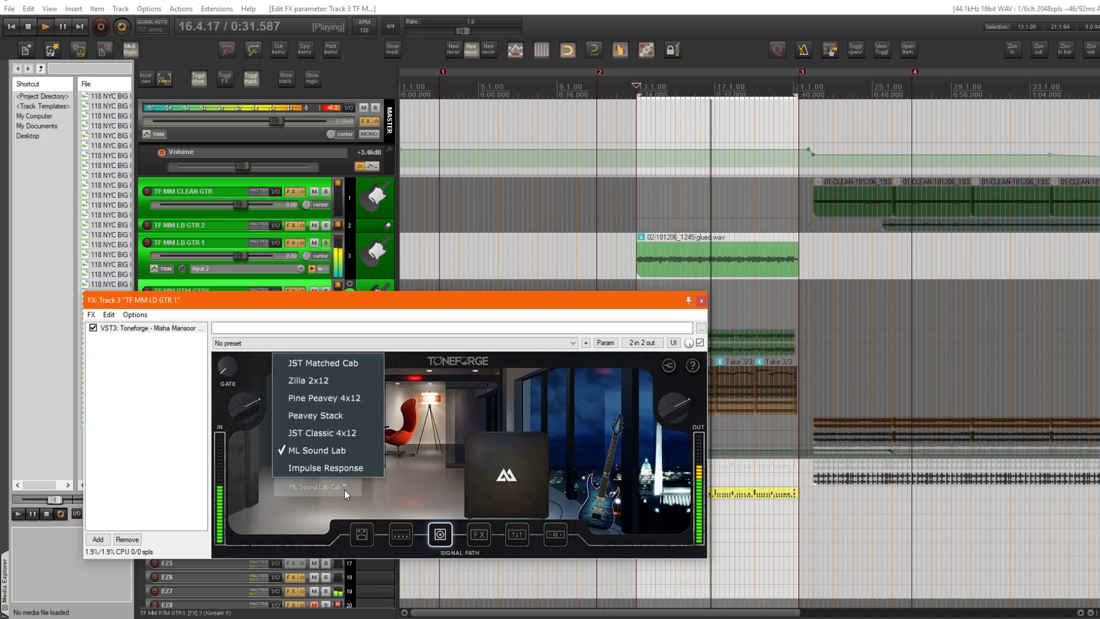
click(348, 364)
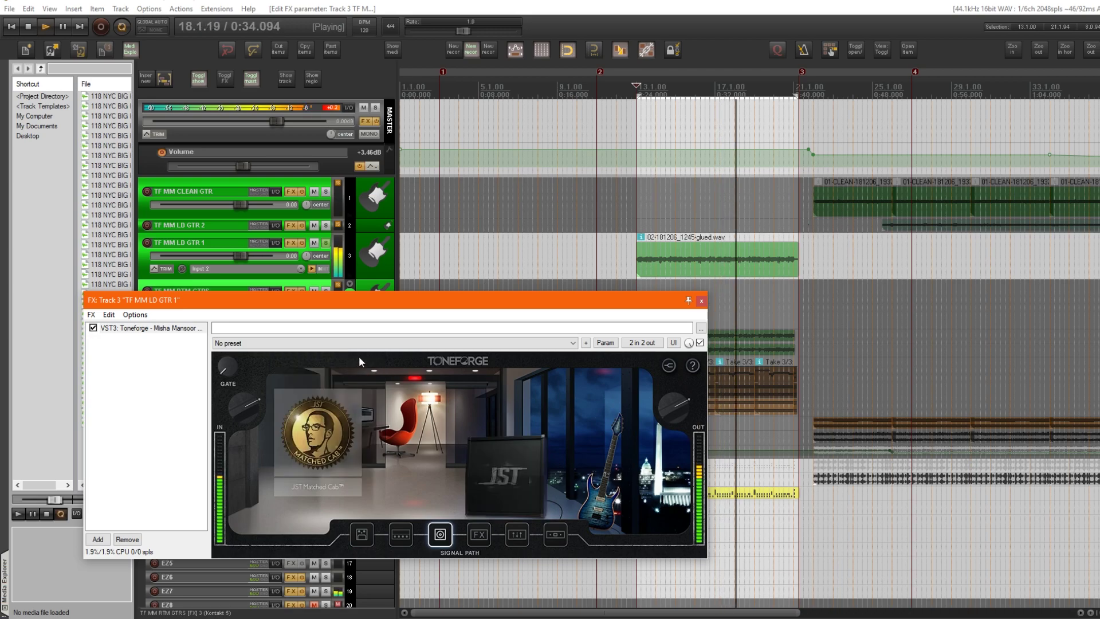
key(space)
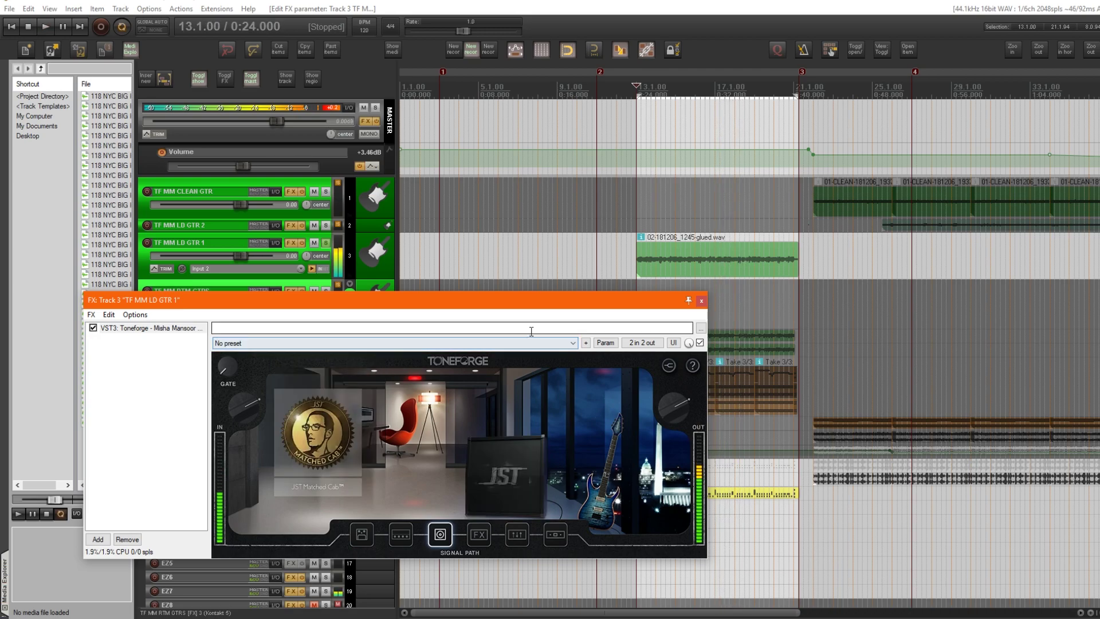
Show the lead guitar's available cabinet choices and reposition the Toneforge plugin window.
click(341, 491)
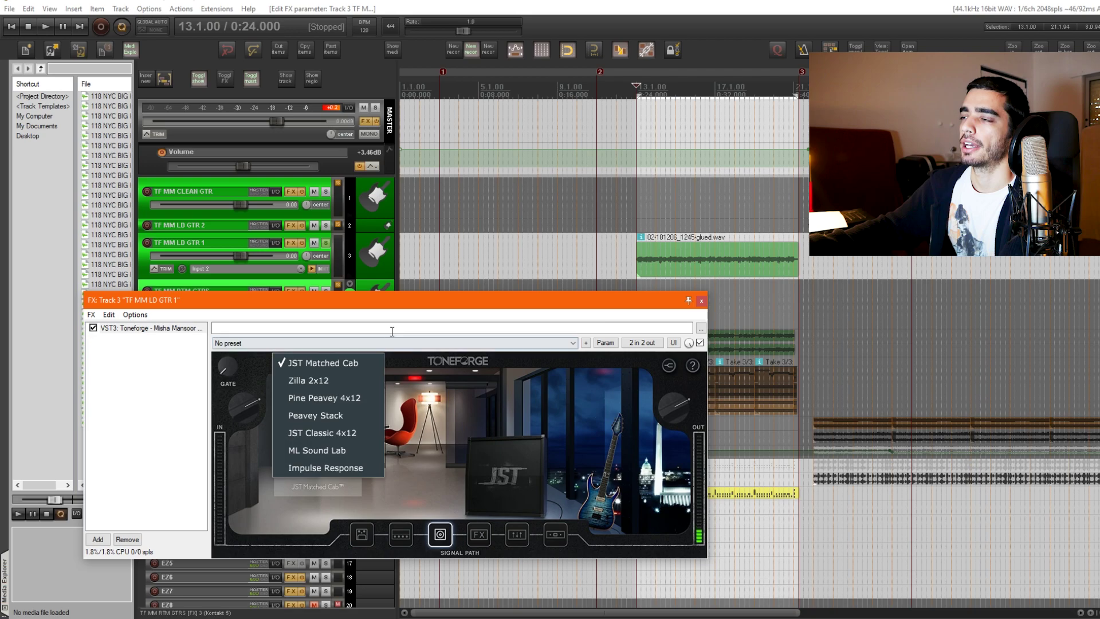
drag(385, 305, 464, 319)
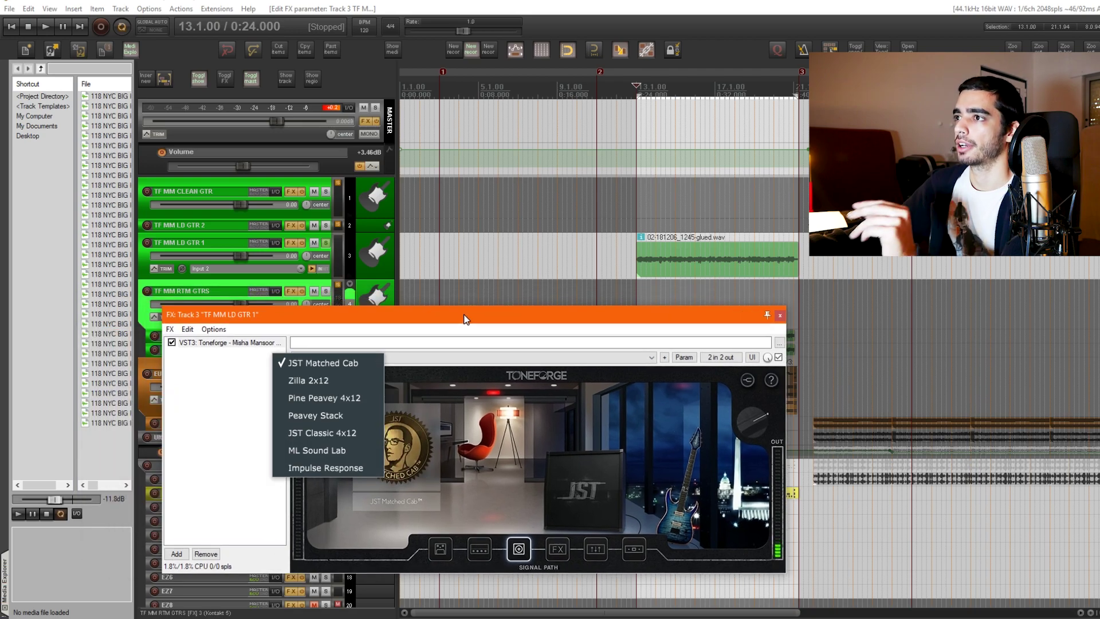
Open the chorus pedal in the lead guitar's effects section and audition the track with the chorus on.
click(407, 356)
drag(560, 326, 589, 332)
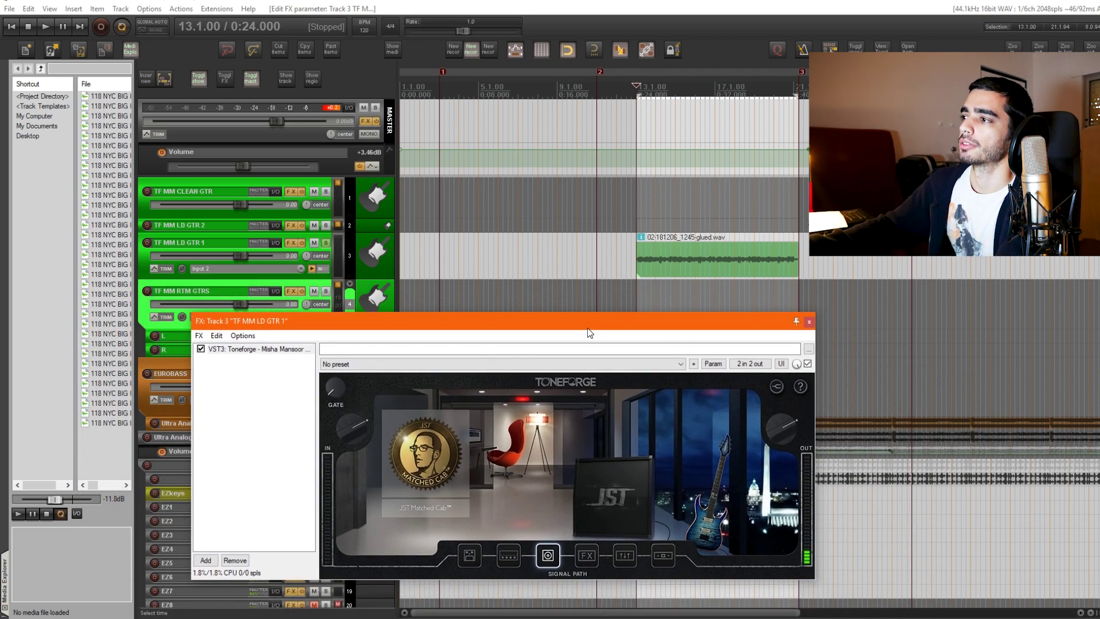
click(587, 555)
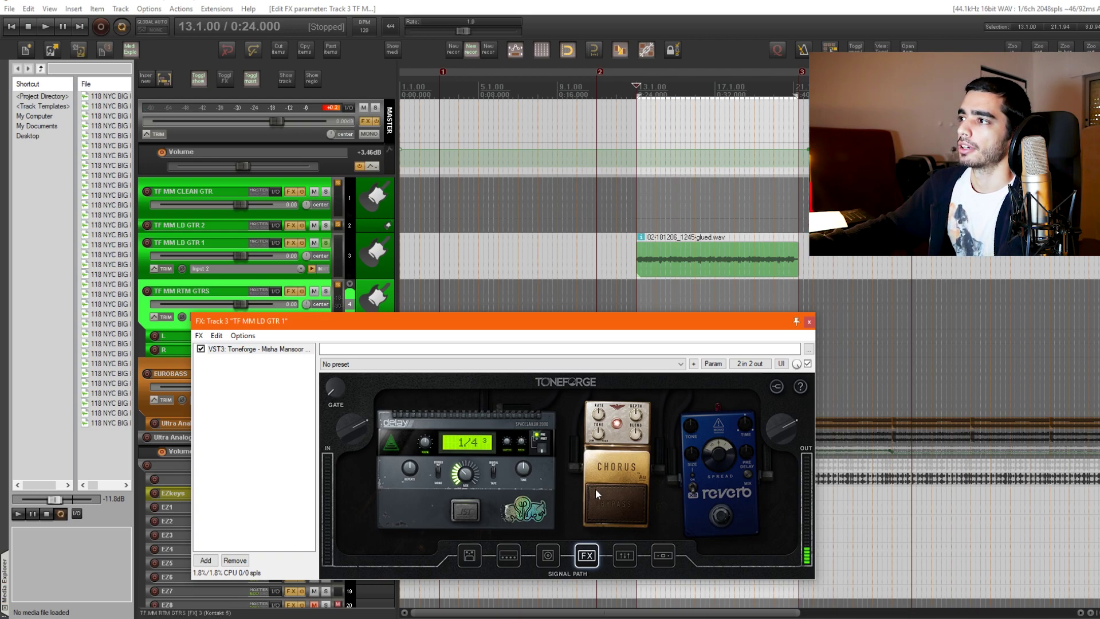
click(613, 483)
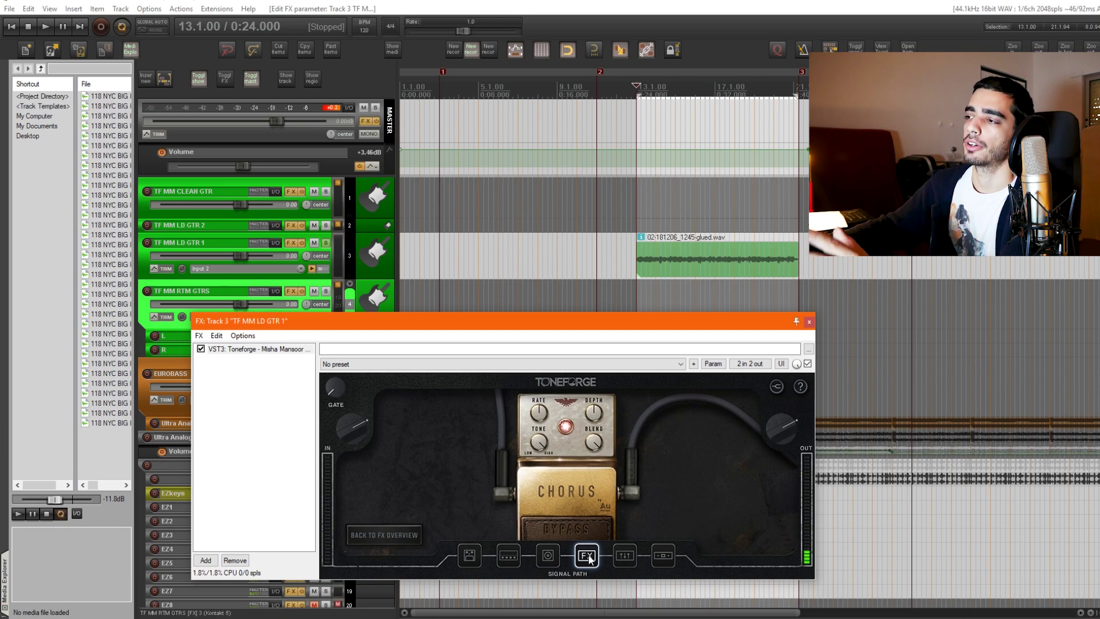
key(space)
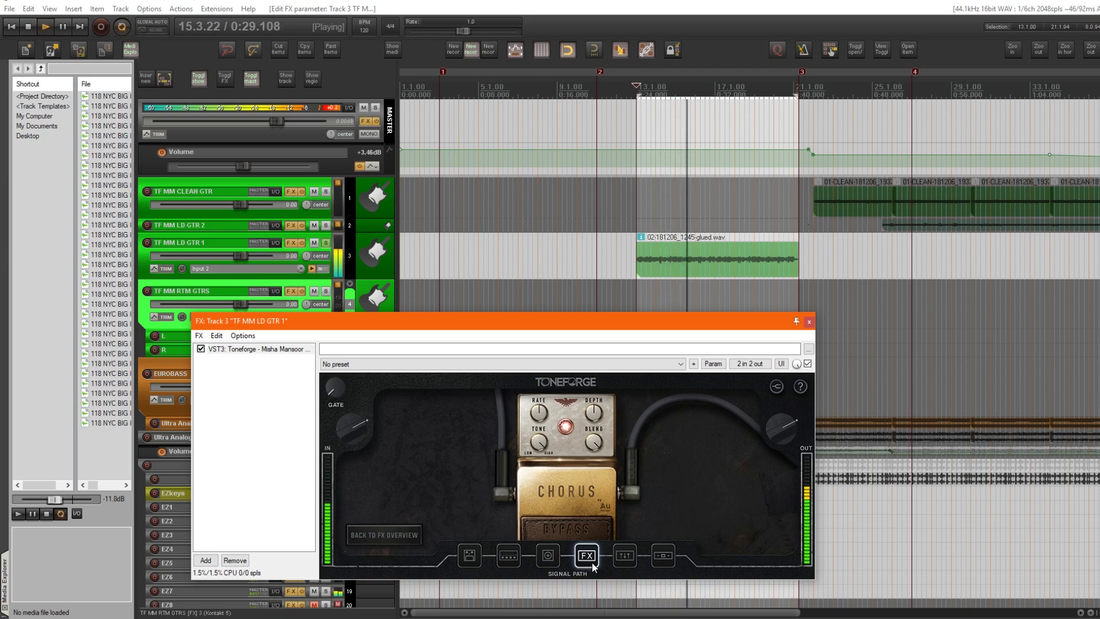
key(space)
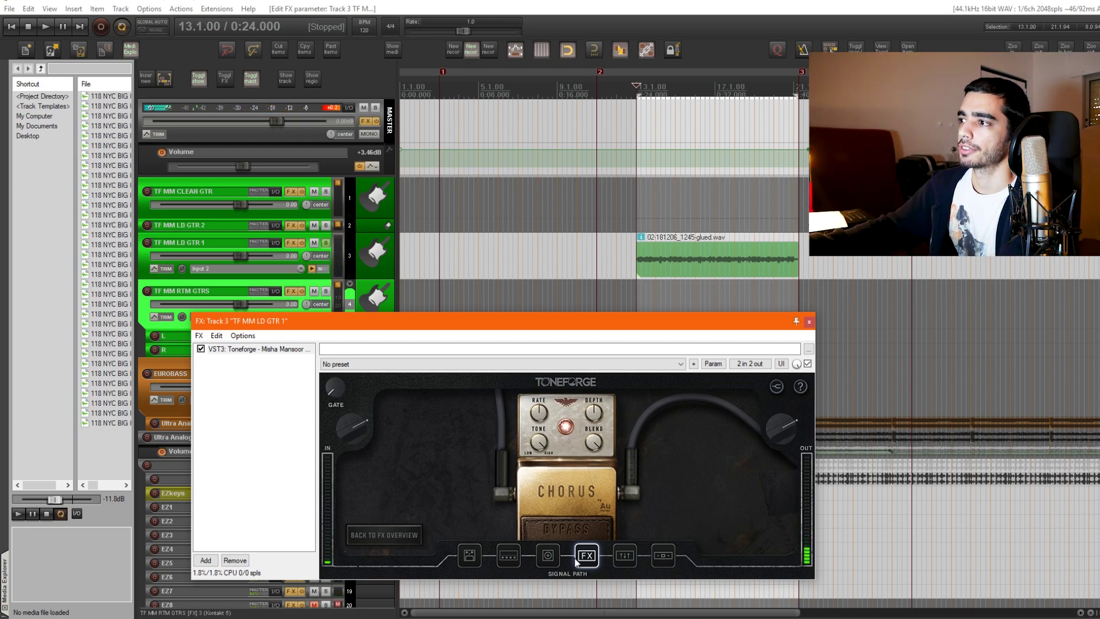
Compare the lead guitar with the chorus pedal bypassed and engaged during playback, leaving the chorus on.
click(566, 524)
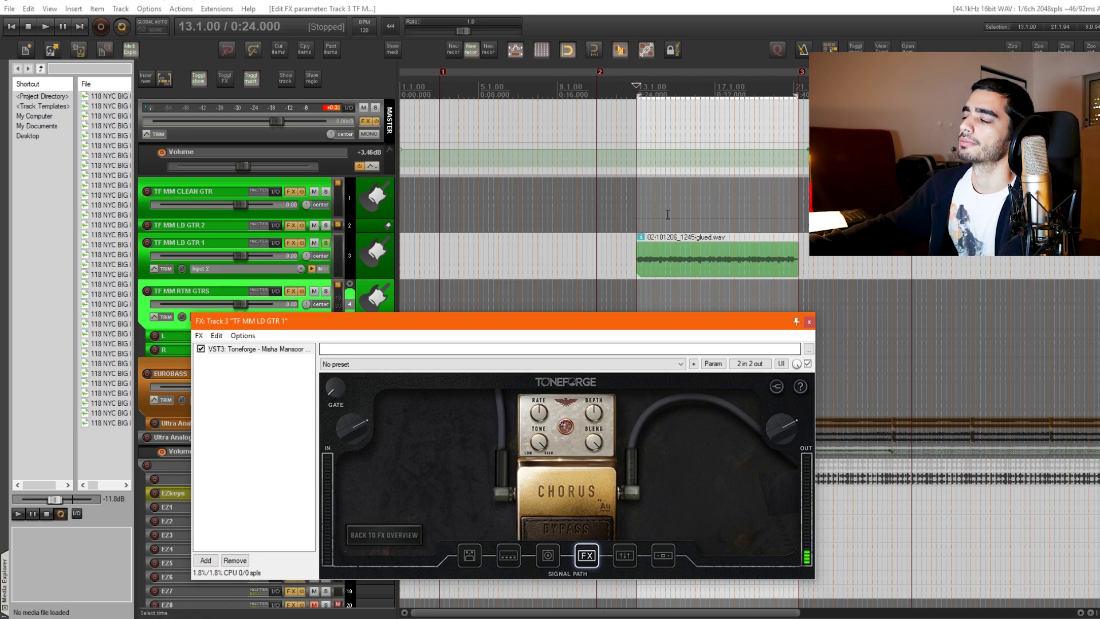
key(space)
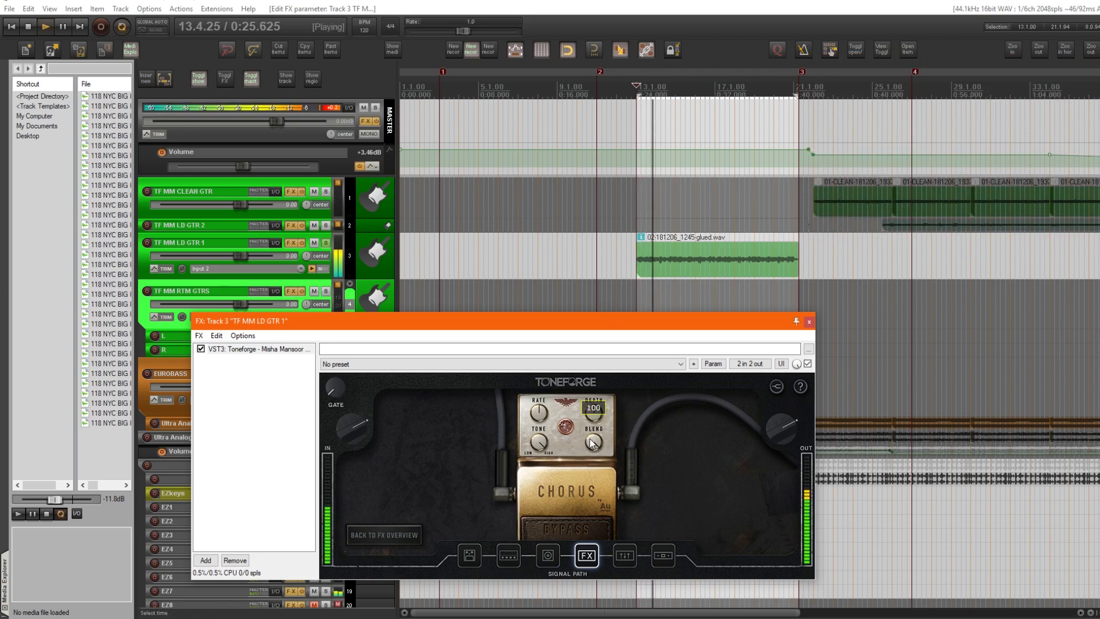
click(573, 516)
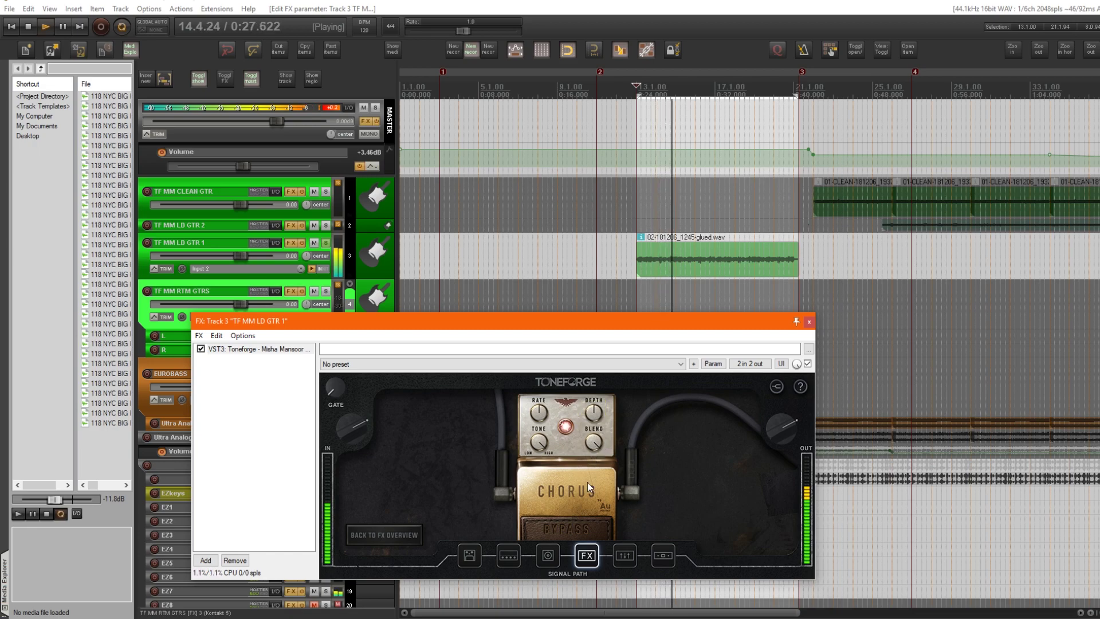
click(574, 525)
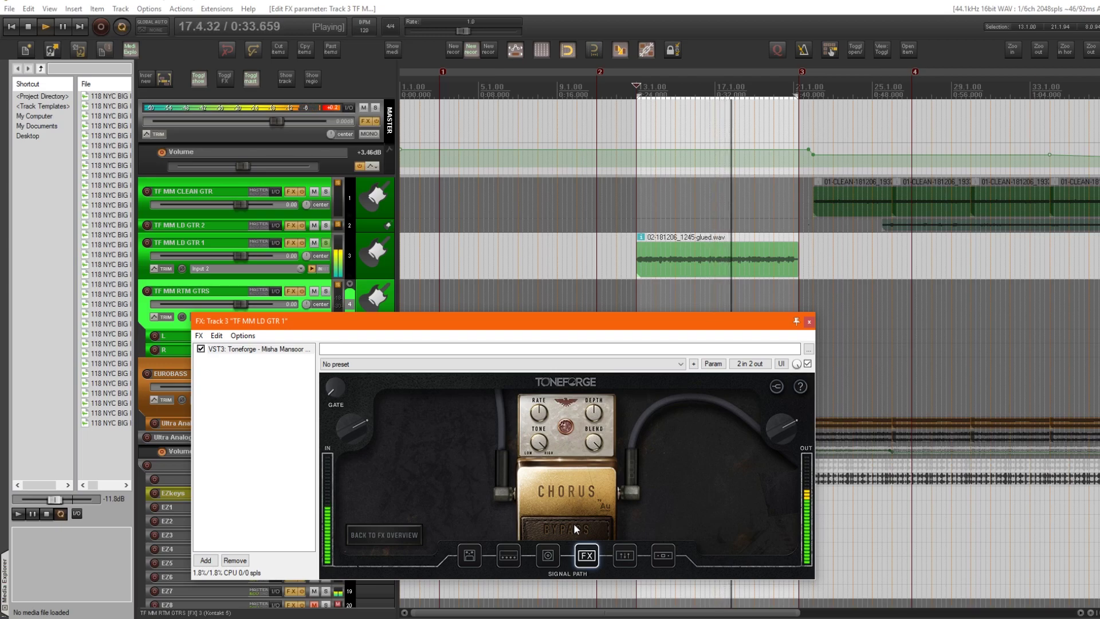
click(573, 524)
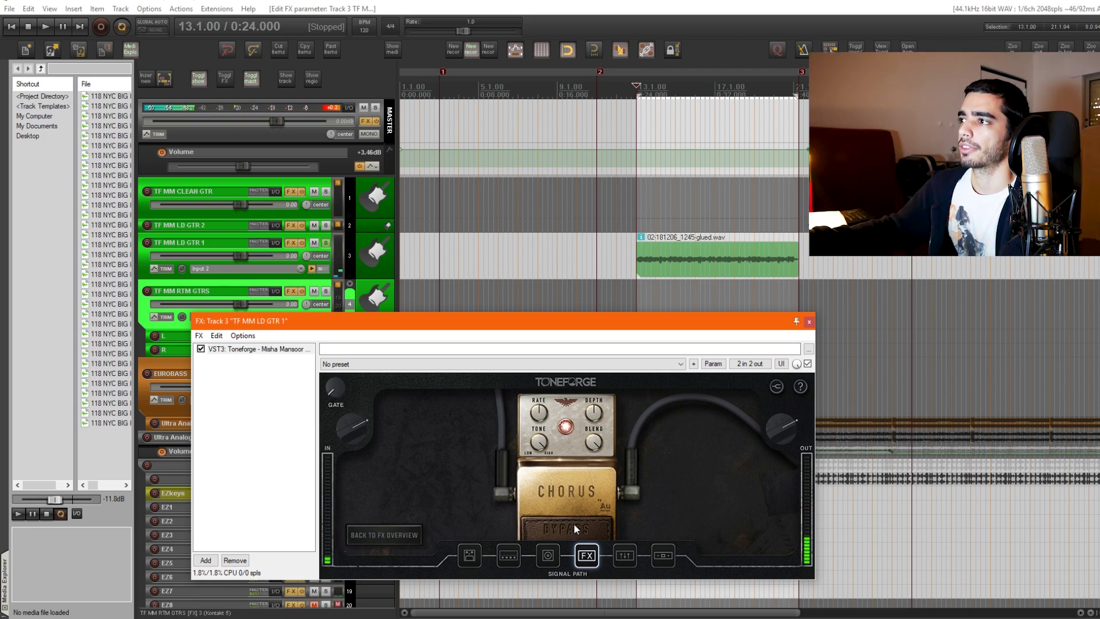
Audition the delay pedal on the lead guitar, switching it off and on and trying its mix at 91 before lowering it.
click(384, 534)
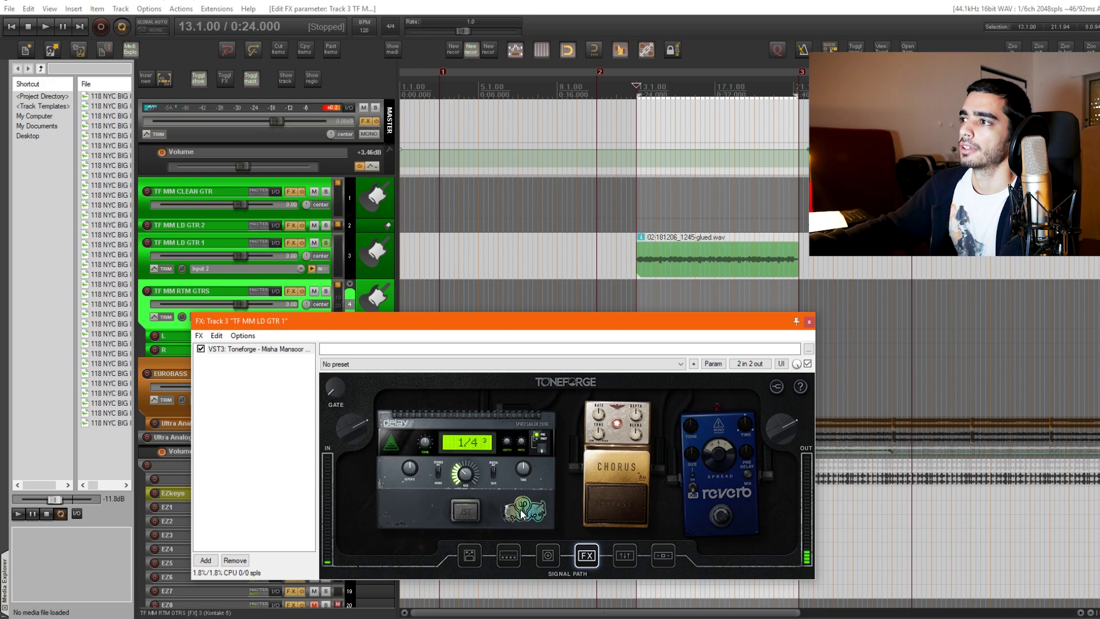
click(406, 490)
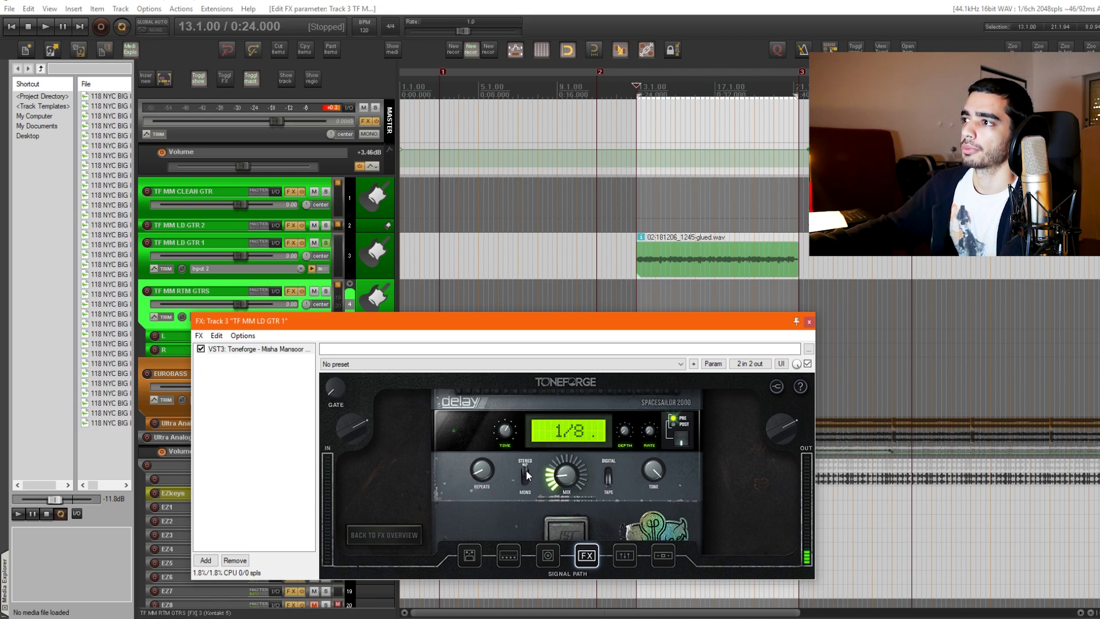
key(space)
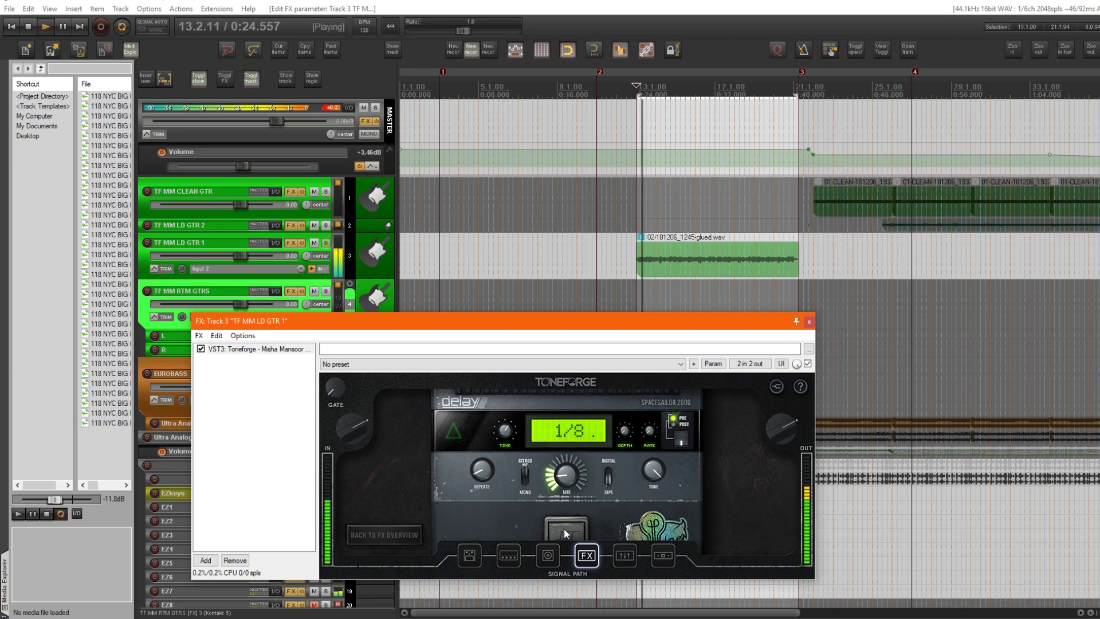
click(564, 528)
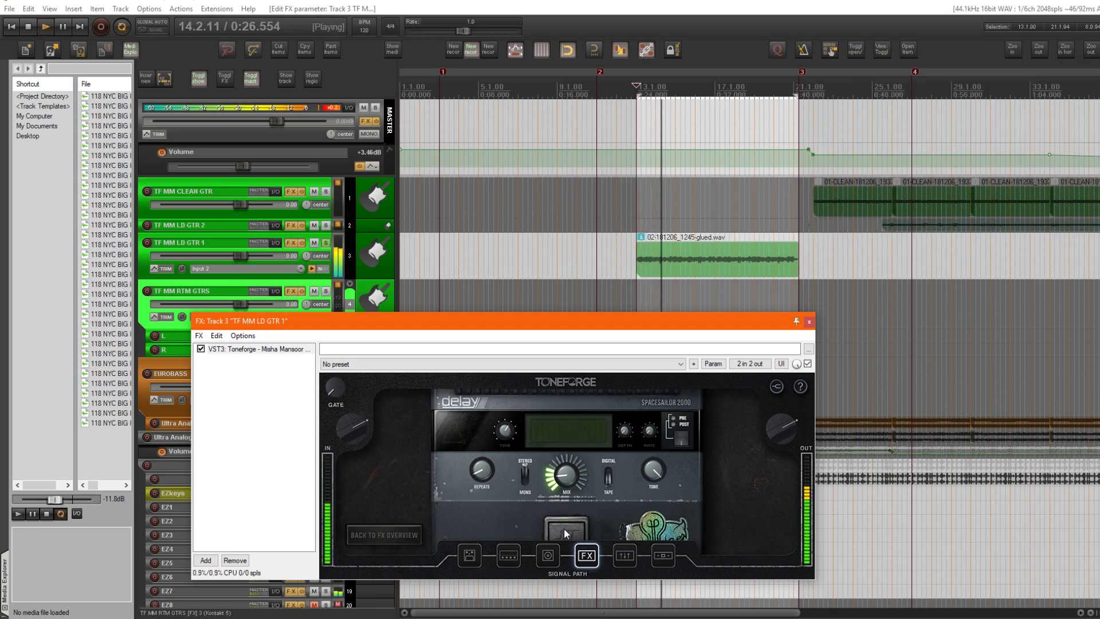
click(564, 527)
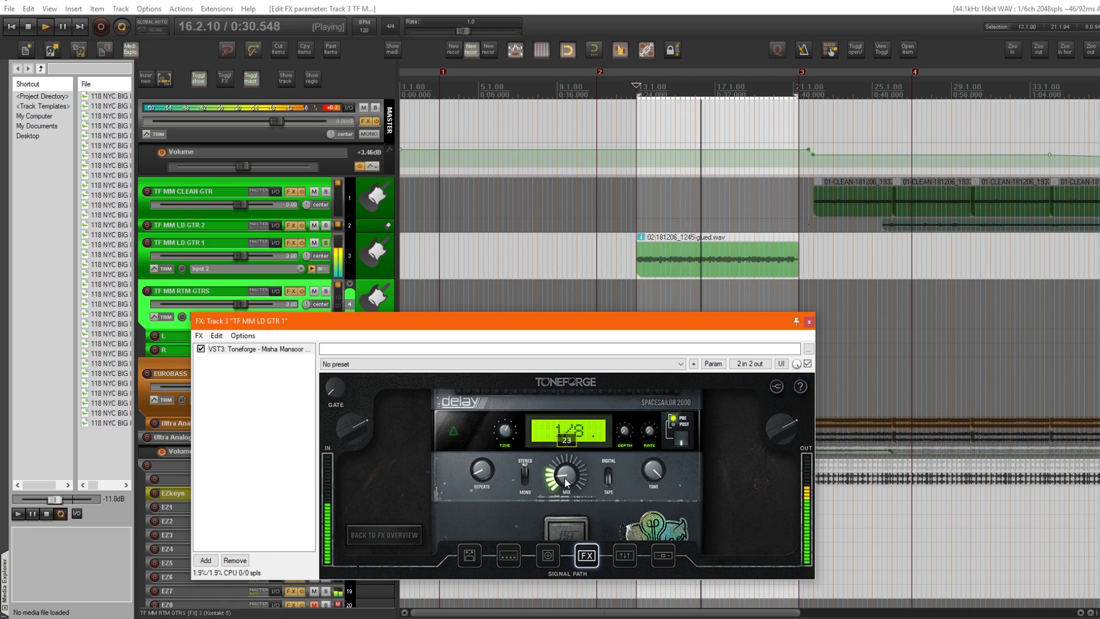
drag(565, 477, 563, 418)
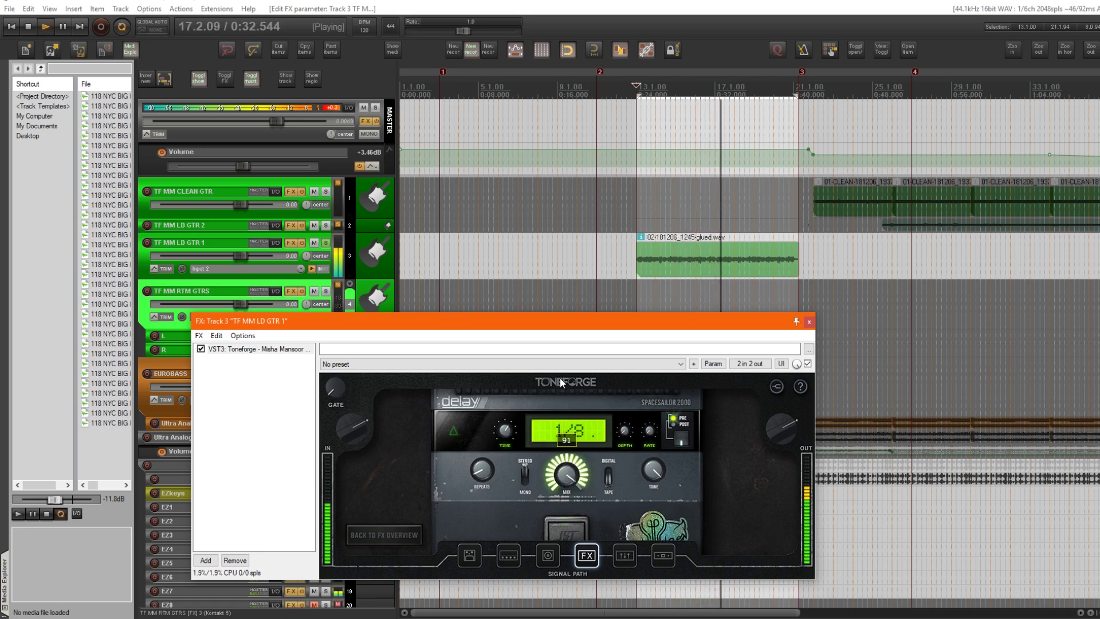
drag(560, 379, 544, 465)
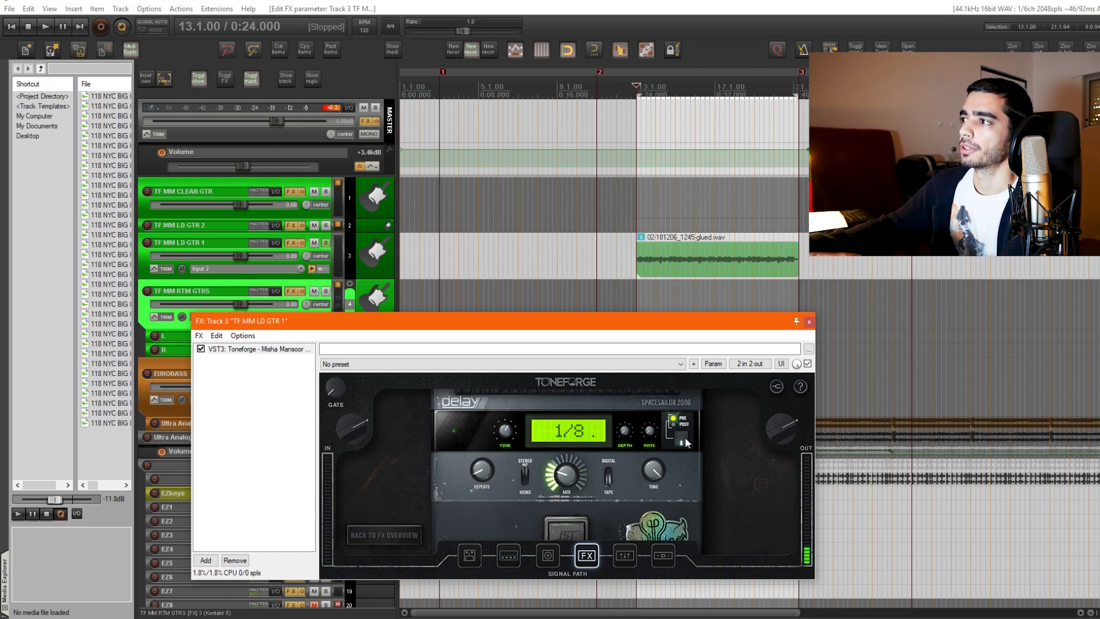
Compare the delay's Post and Pre placement during lead guitar playback, leave it on Pre, and stop playback.
drag(687, 320, 608, 311)
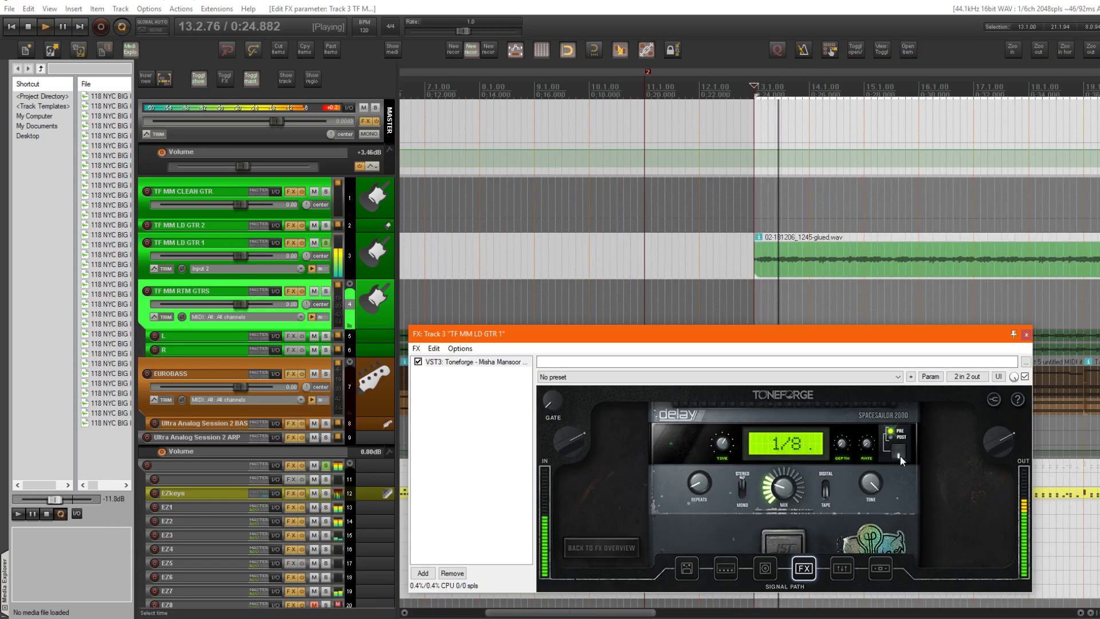
click(899, 456)
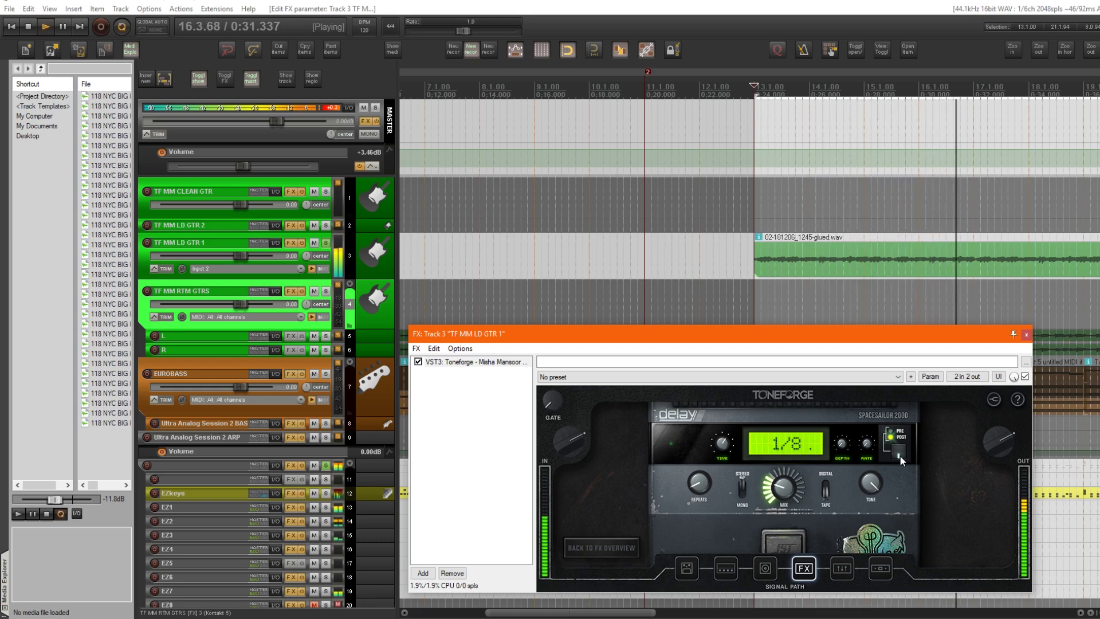
click(899, 456)
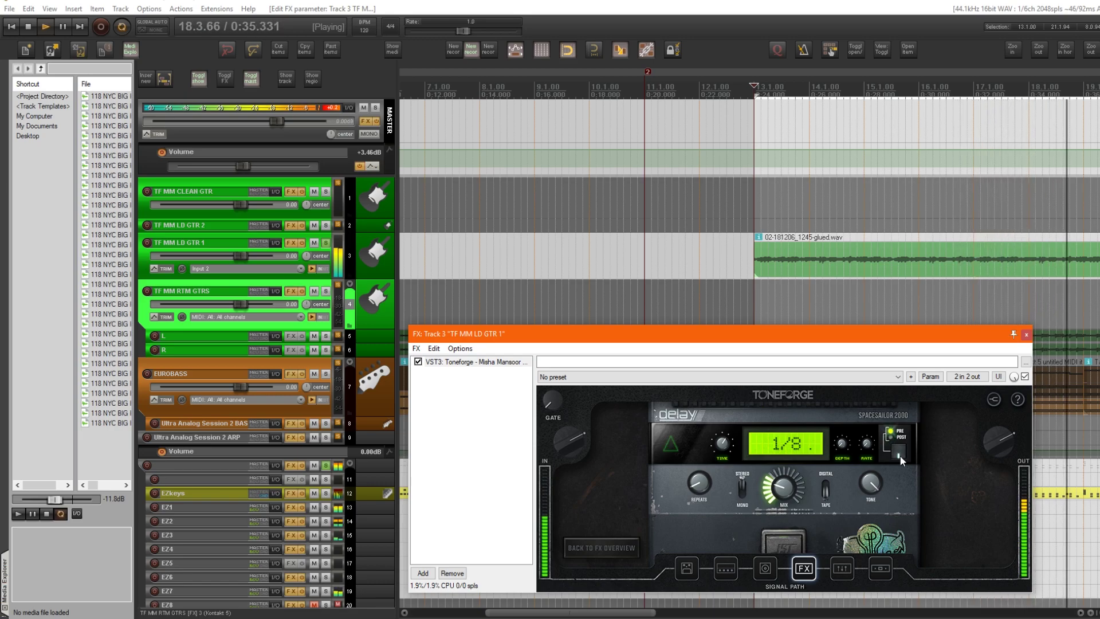
scroll(928, 299, down, 2)
scroll(928, 299, down, 1)
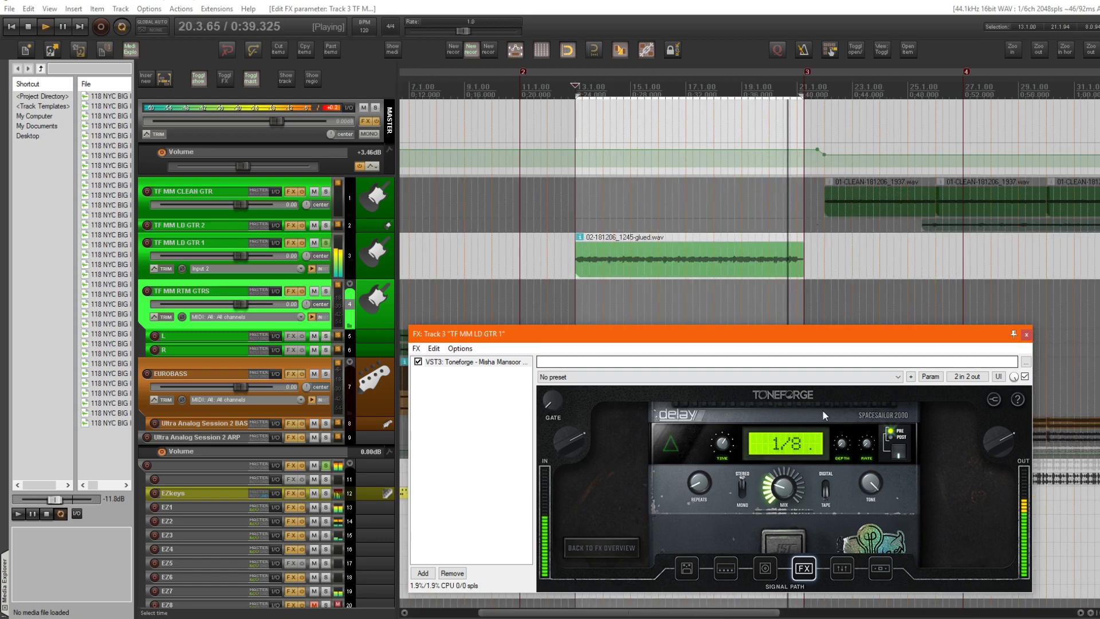
key(space)
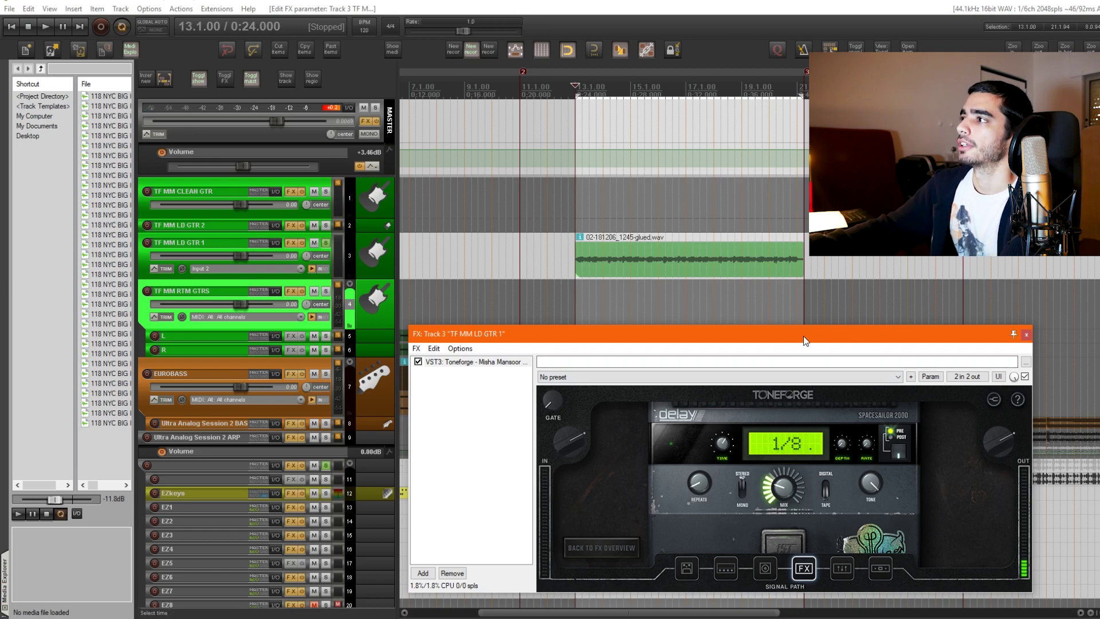
Open the lead guitar's parametric EQ and examine the Lo band's frequency and gain controls.
drag(803, 336, 552, 331)
click(590, 563)
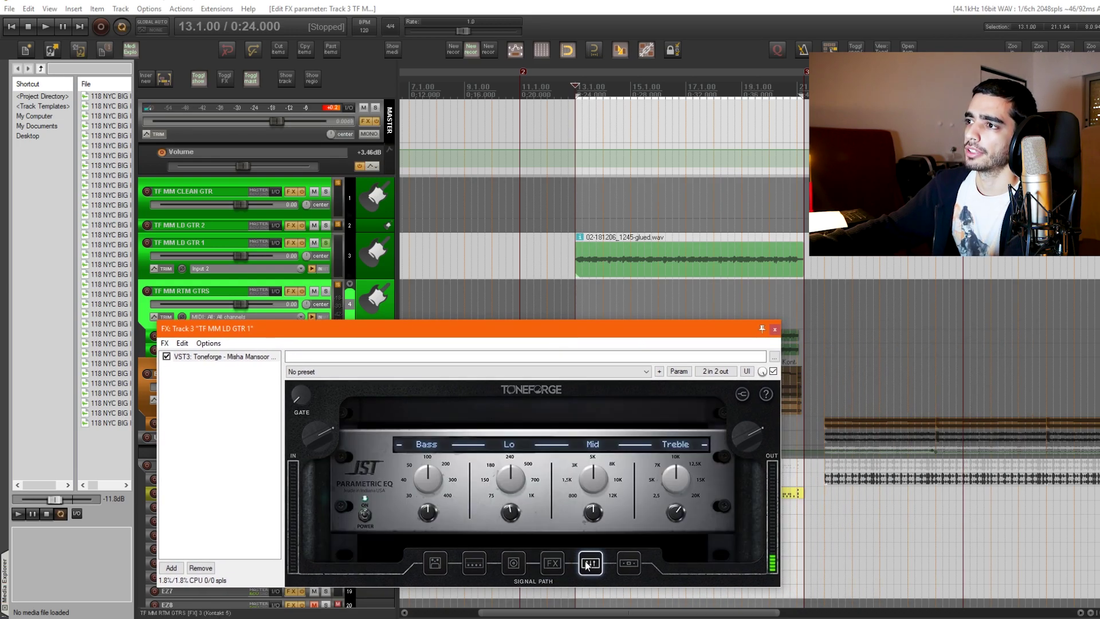
drag(525, 490, 517, 514)
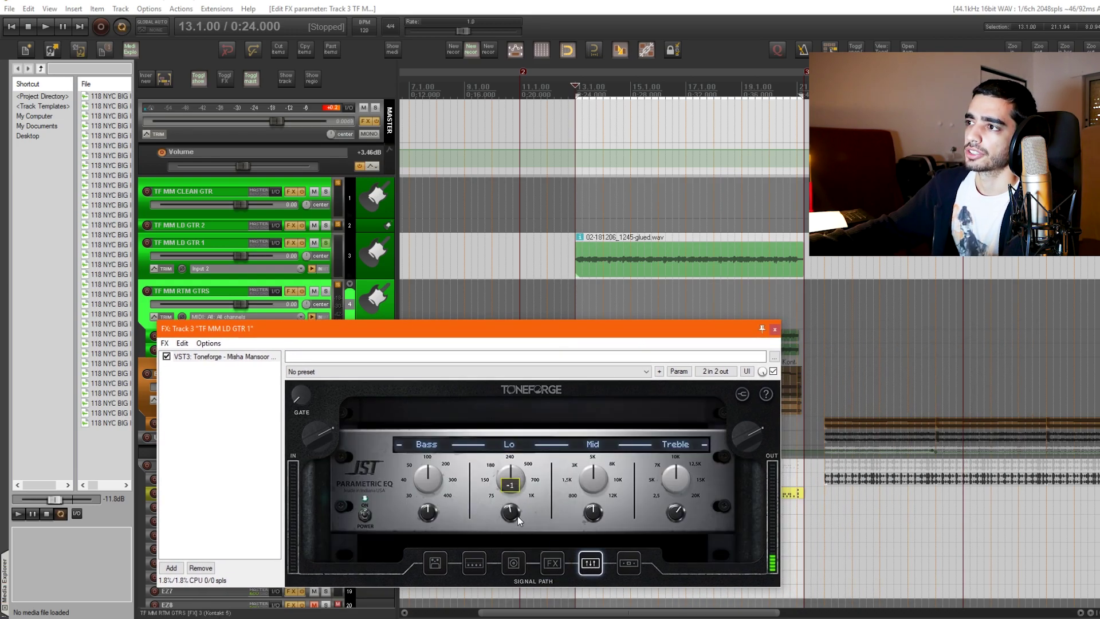
mouse_move(514, 463)
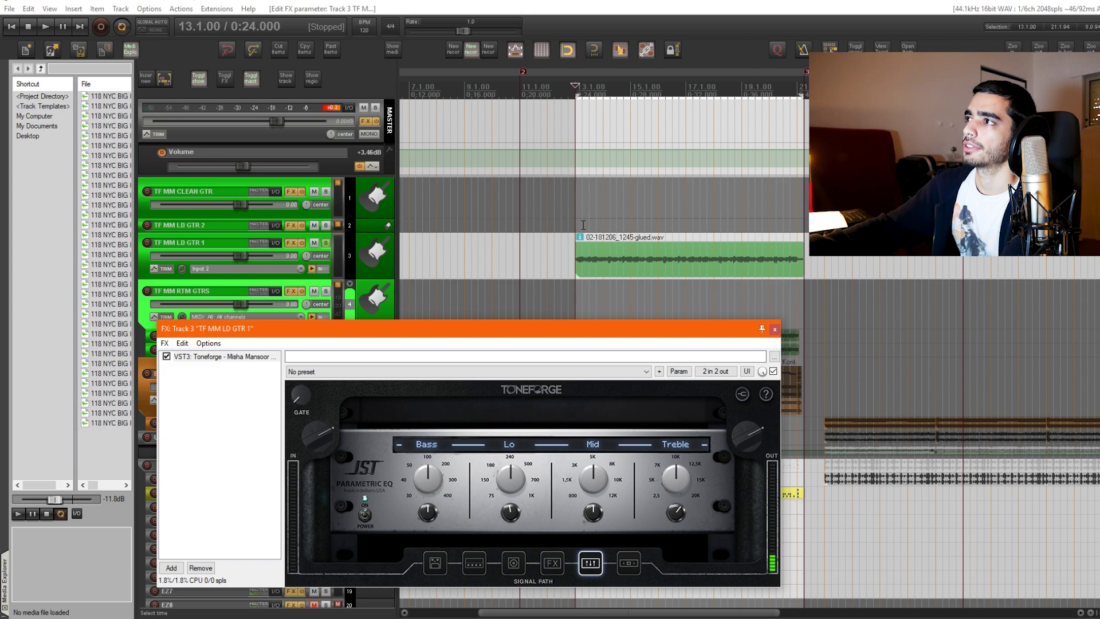
Compare the lead guitar with the parametric EQ off and on during playback, leaving the EQ on.
key(space)
click(365, 516)
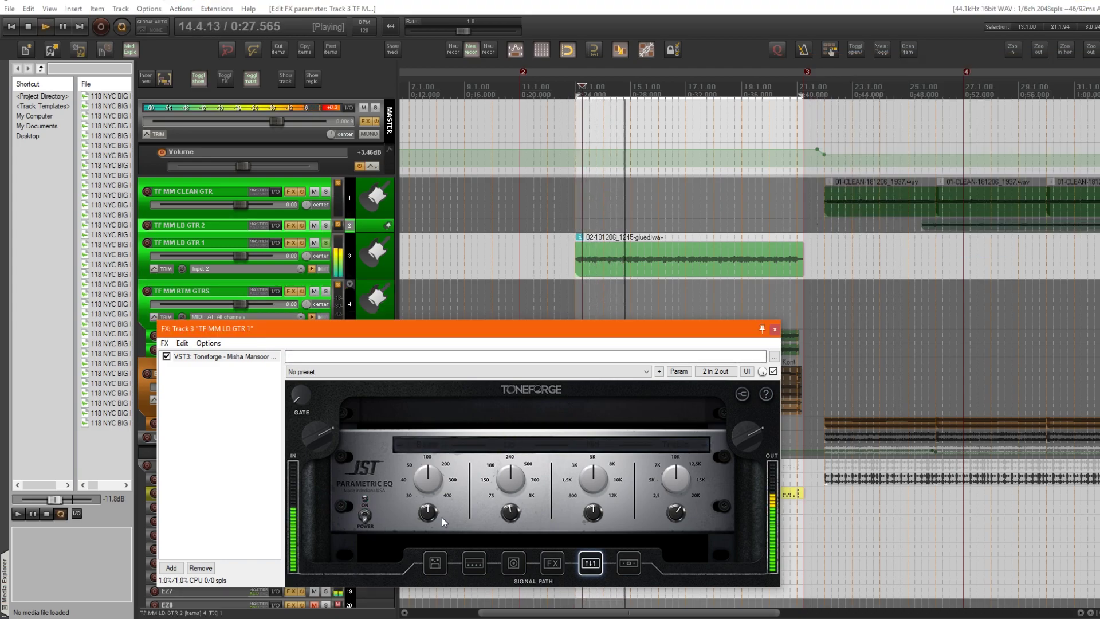
click(364, 515)
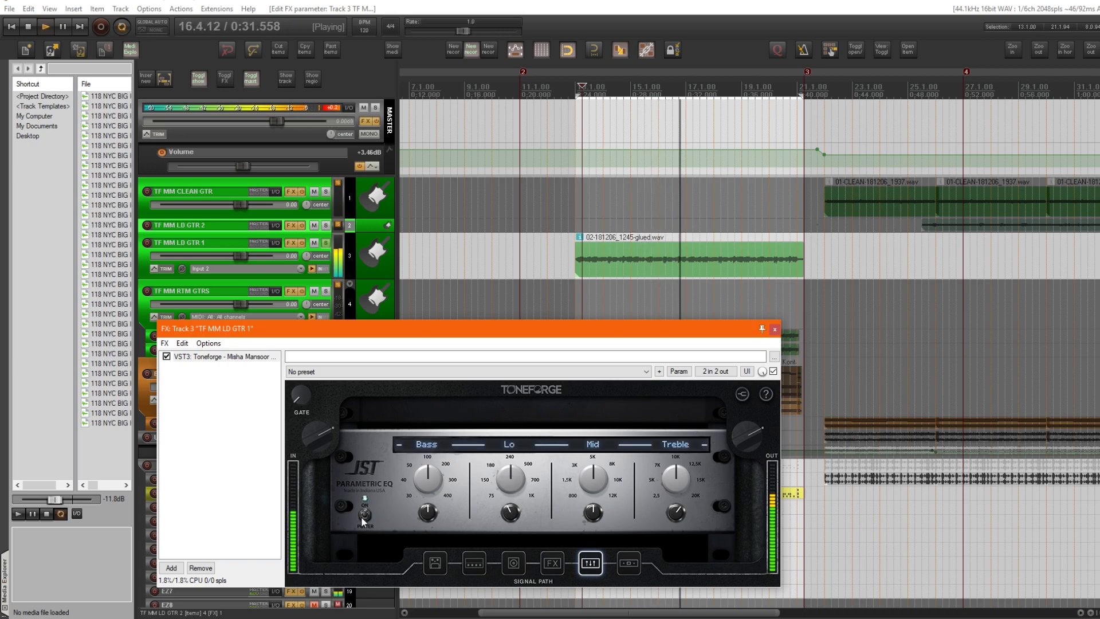
click(364, 516)
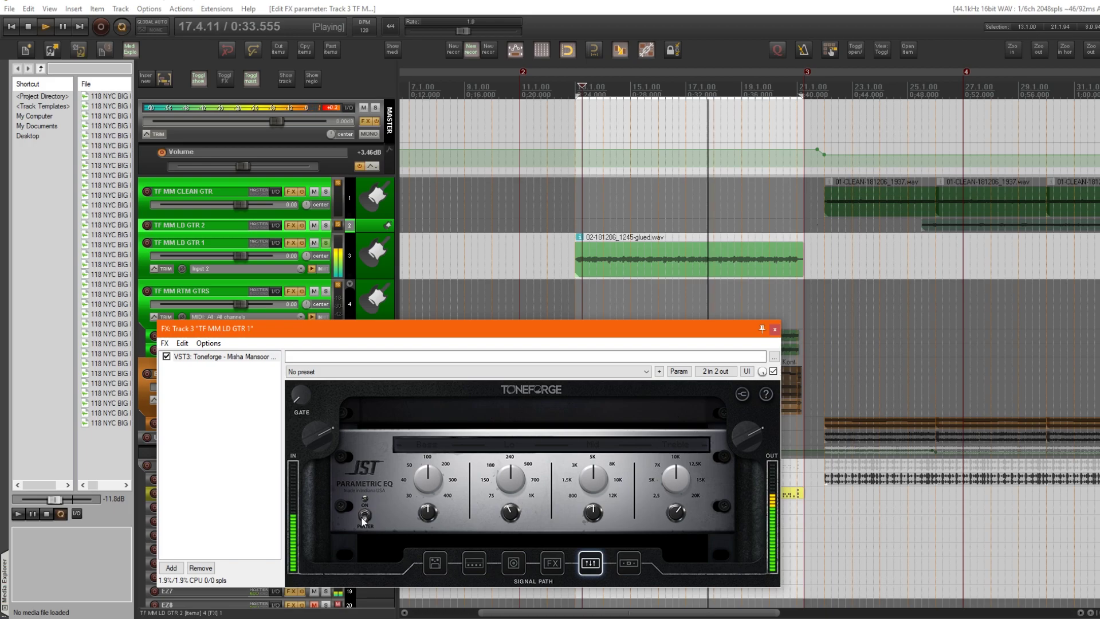
click(364, 515)
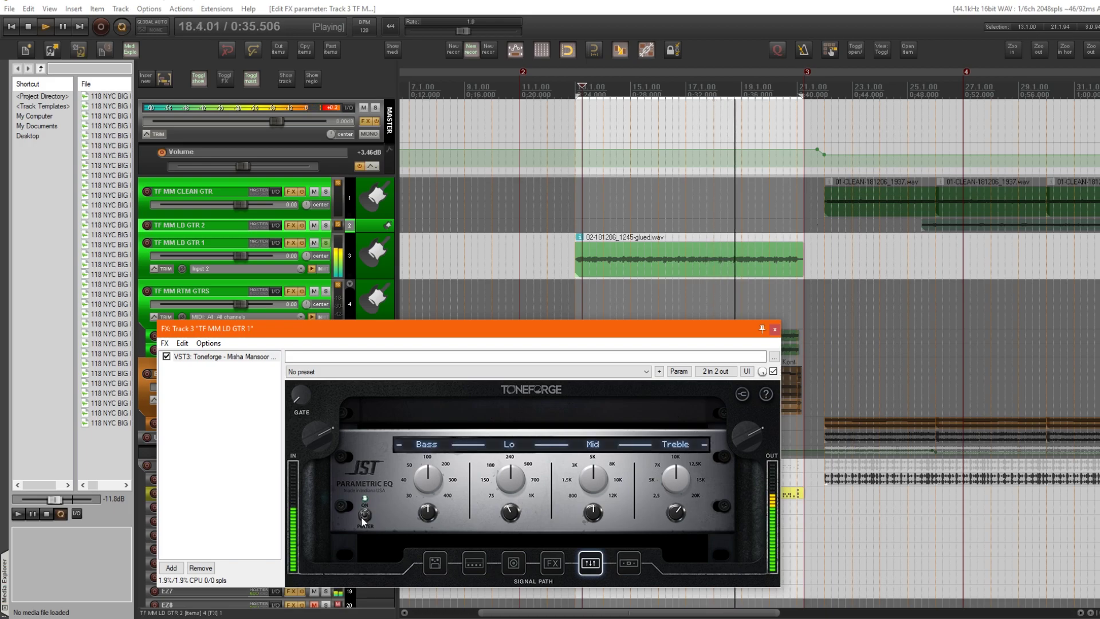
Open the lead guitar's compressor and, during playback, lower its threshold past -12 dB and its output to 71.
click(638, 563)
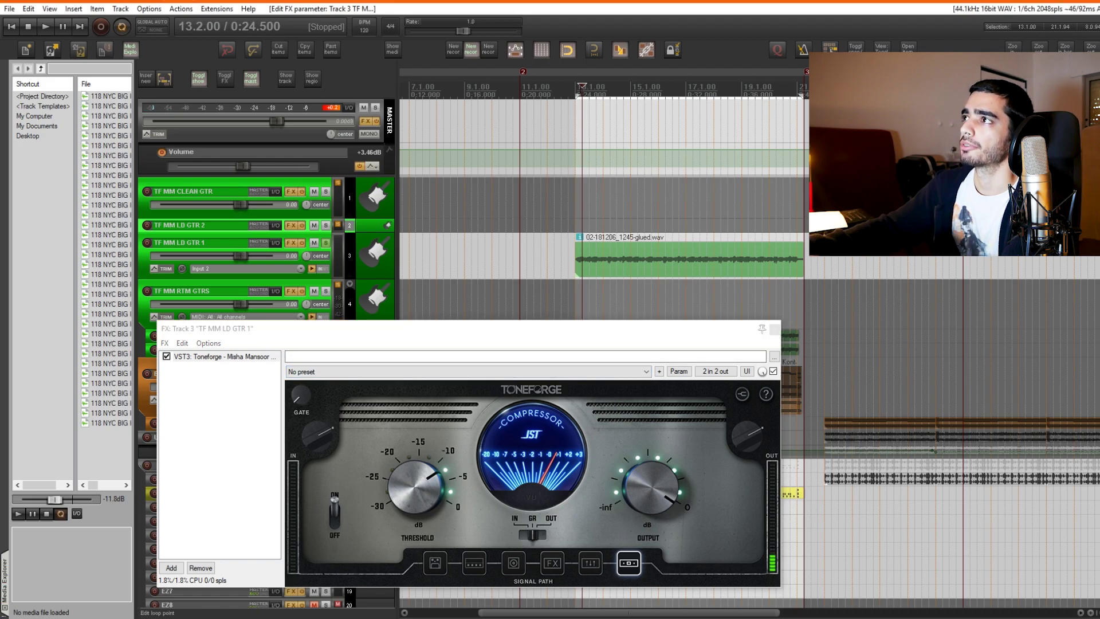
key(space)
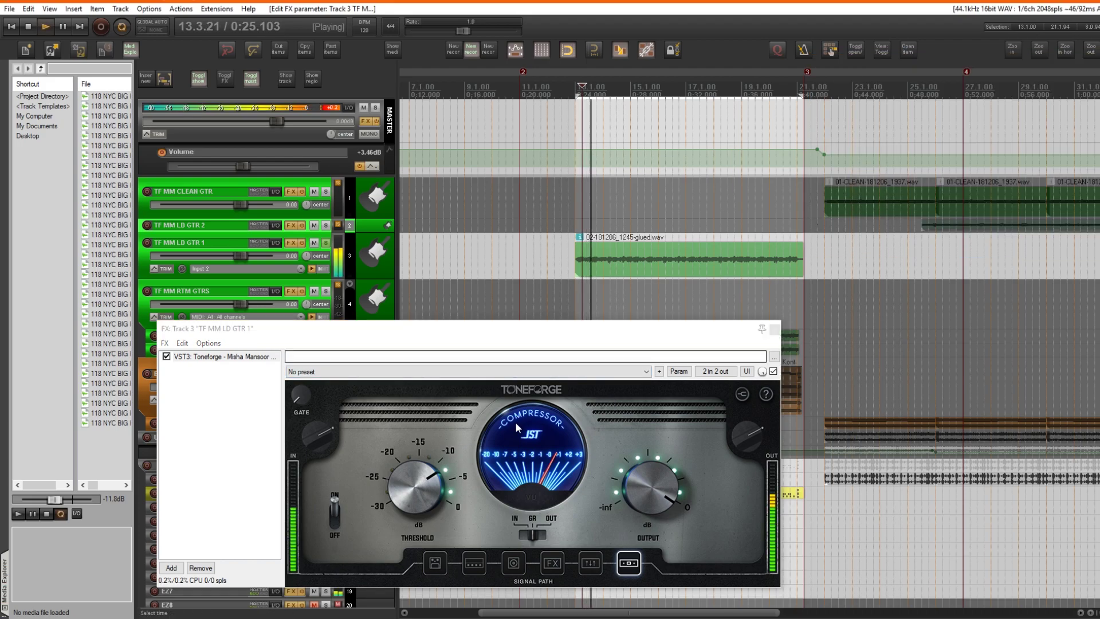
mouse_move(425, 479)
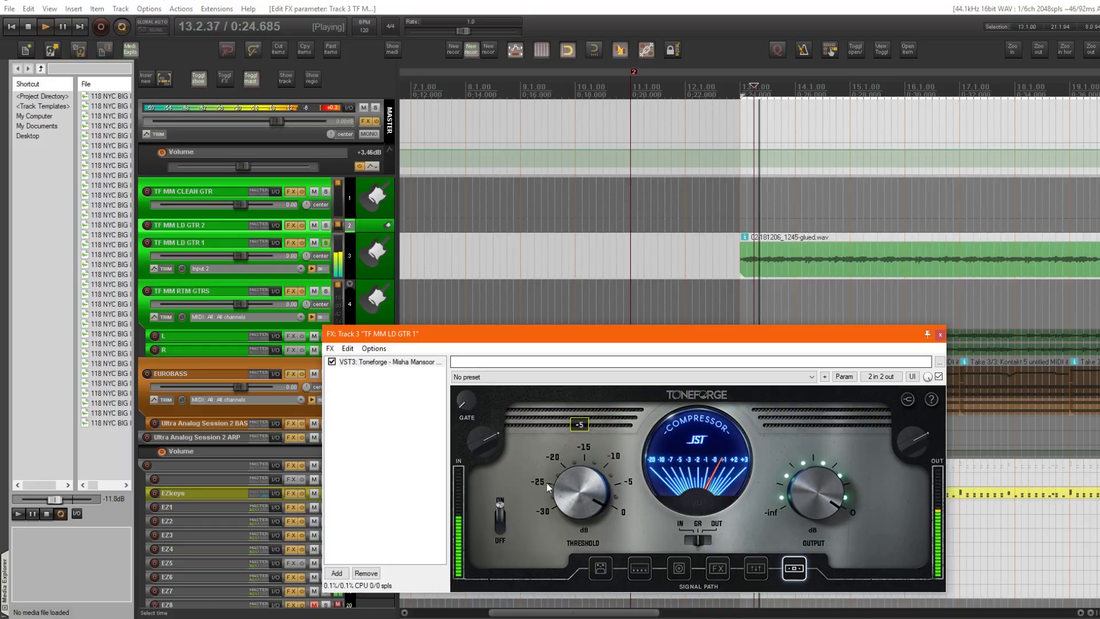
scroll(586, 493, down, 9)
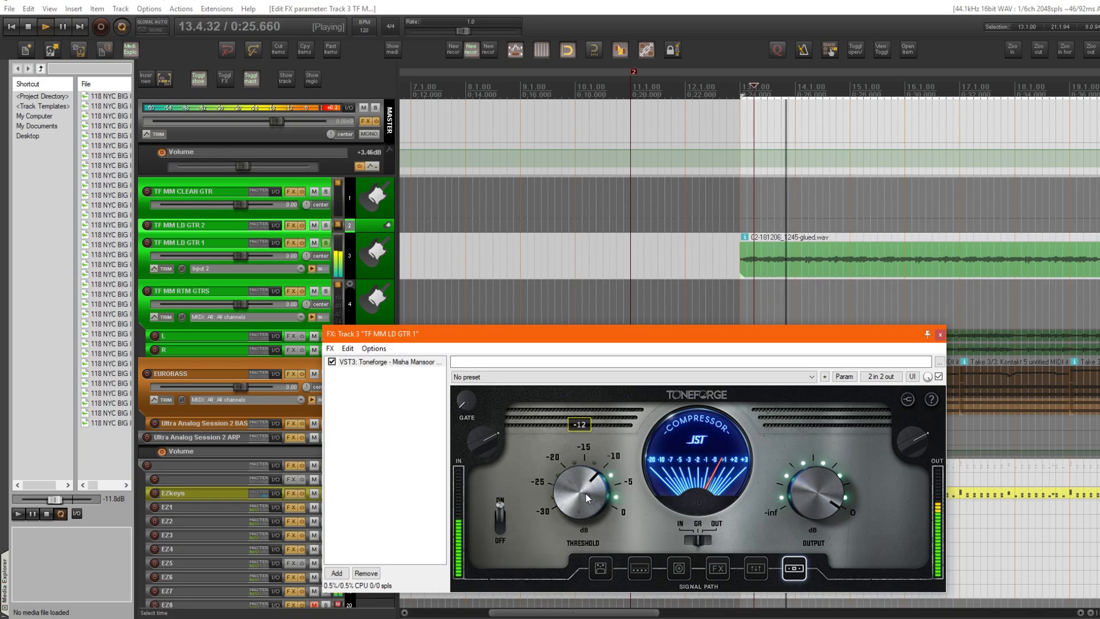
scroll(585, 493, up, 2)
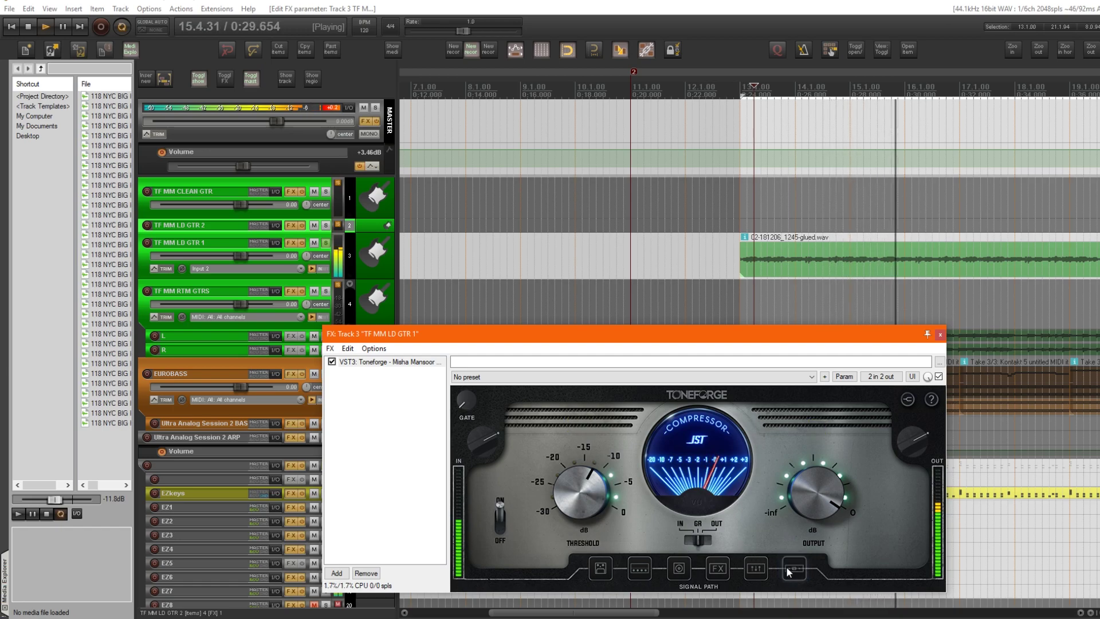
mouse_move(819, 504)
scroll(819, 505, down, 2)
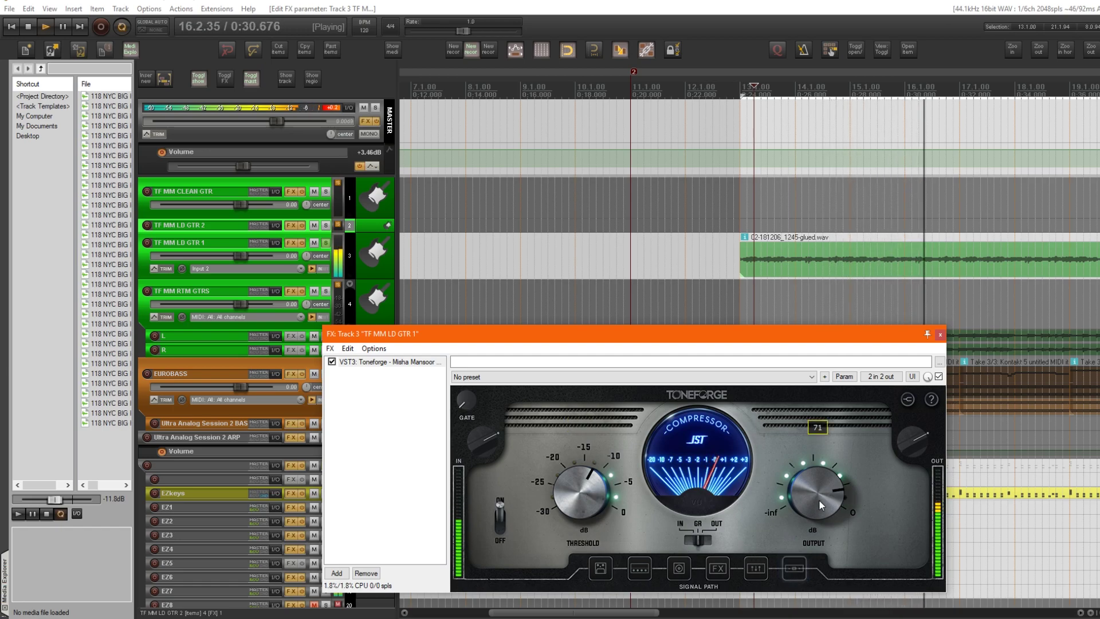
Finish with the lead guitar's compressor and open the effects chain of the Ultra Analog Session 2 ARP track.
click(794, 570)
mouse_move(805, 519)
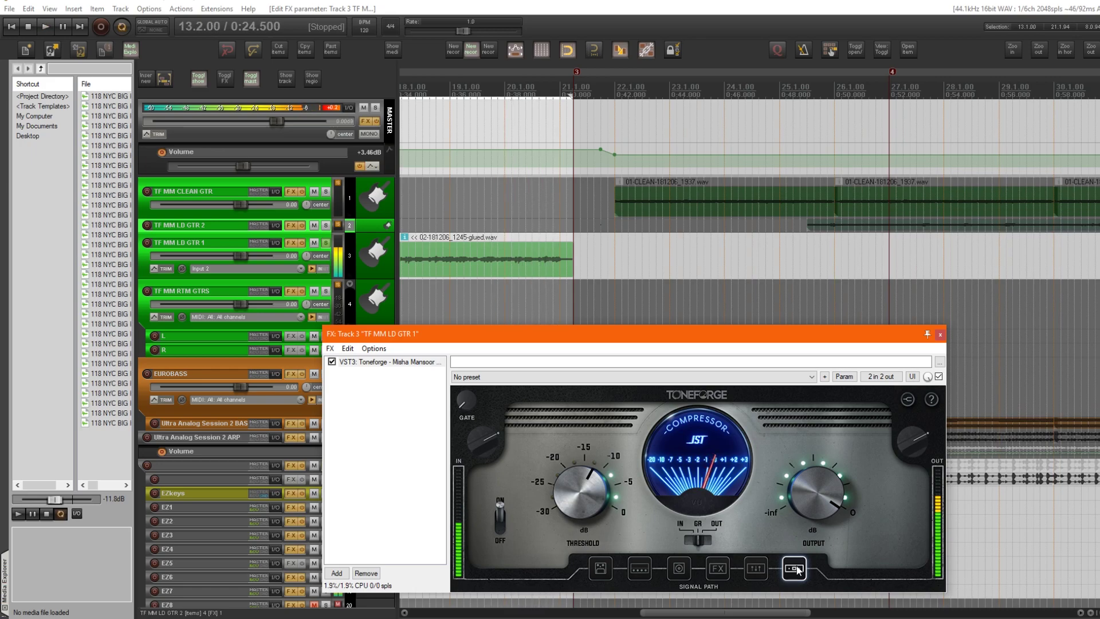
scroll(881, 259, down, 3)
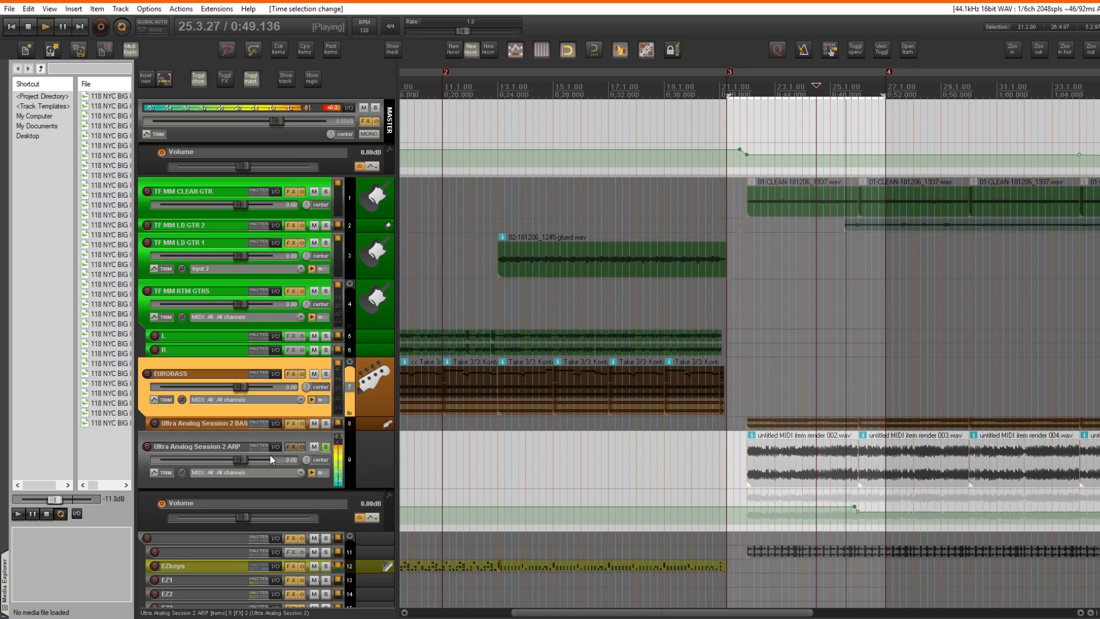
click(303, 448)
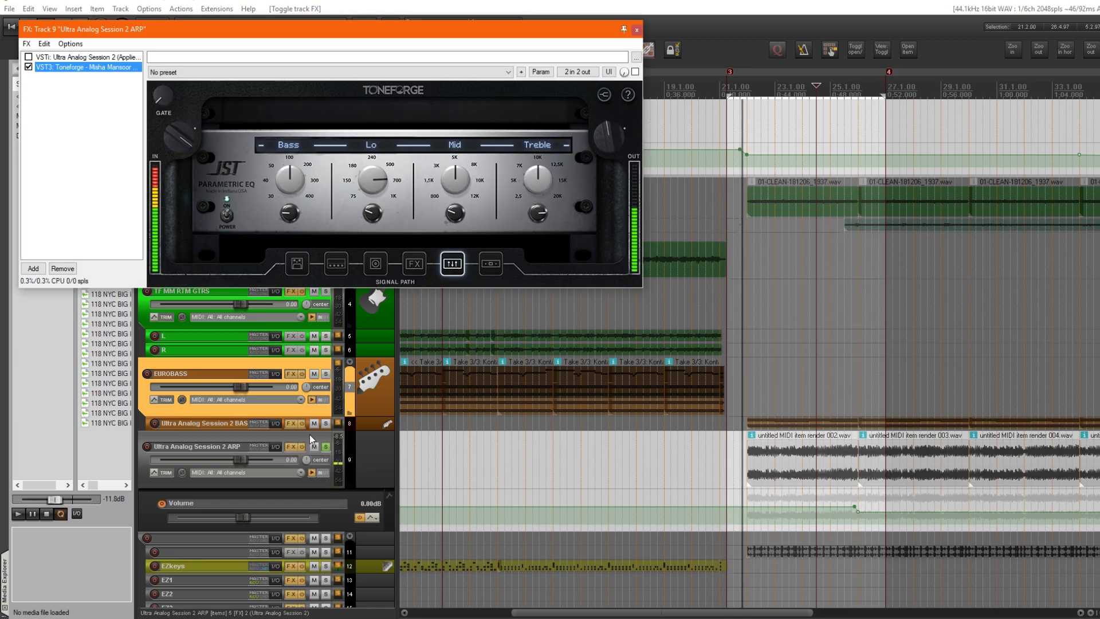
Start the time selection at 22.1.00 and compare the ARP with Toneforge off and on during playback, leaving it on.
click(30, 67)
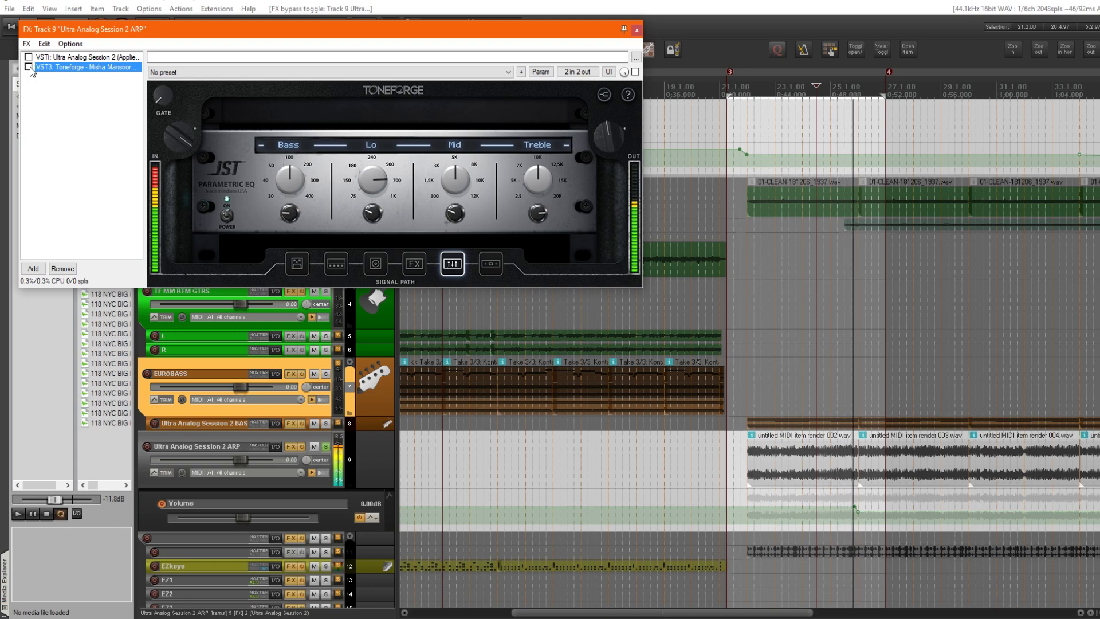
click(30, 67)
click(290, 217)
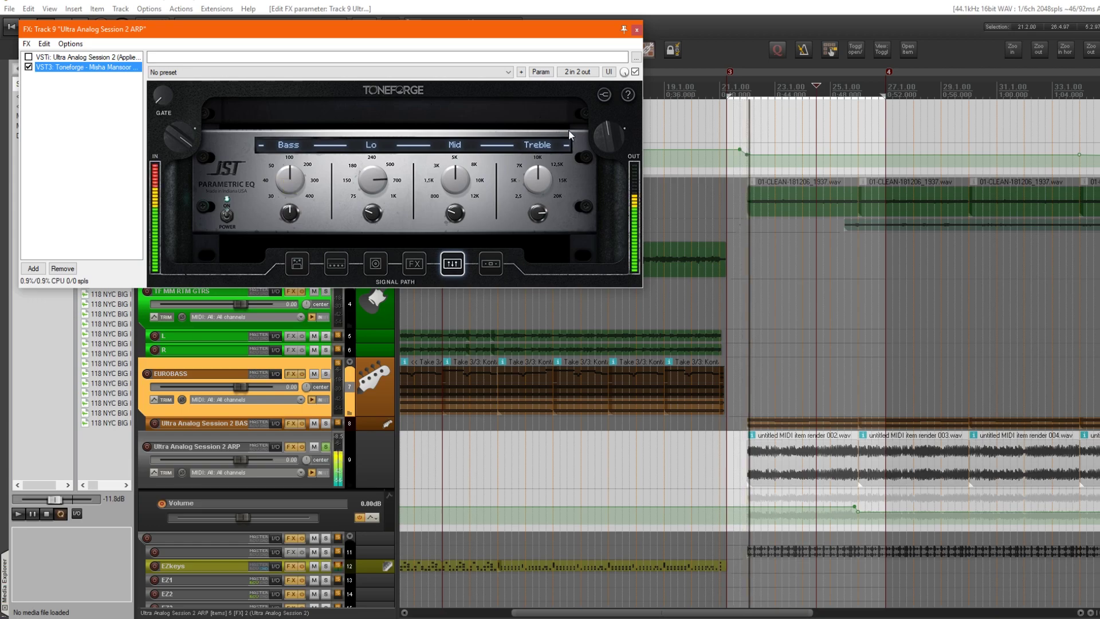
click(729, 94)
drag(728, 95, 749, 95)
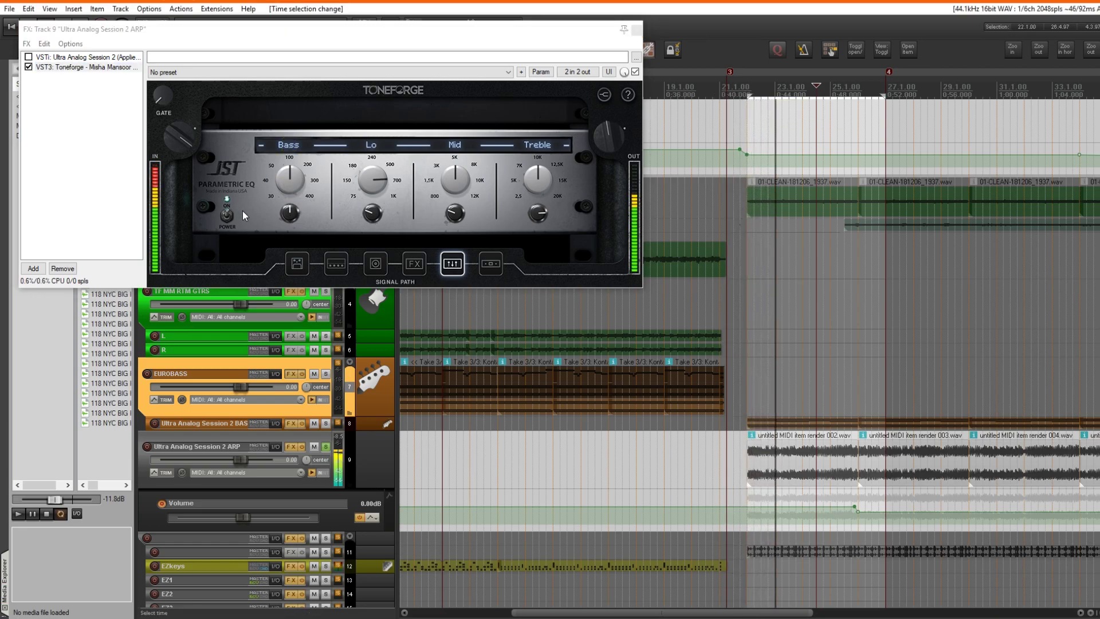
click(29, 67)
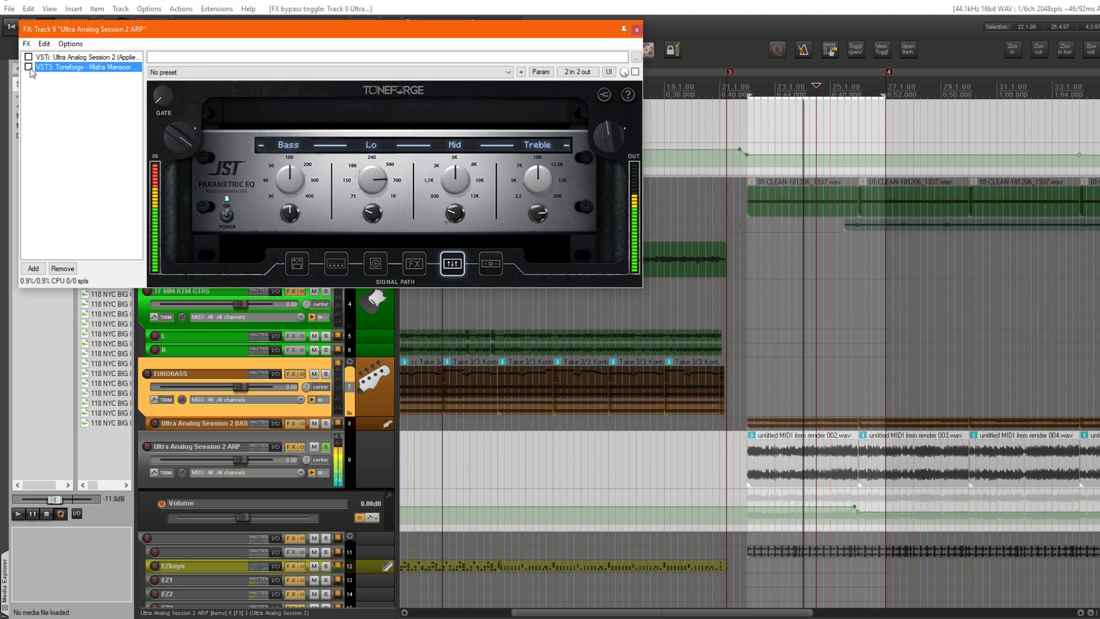
click(28, 67)
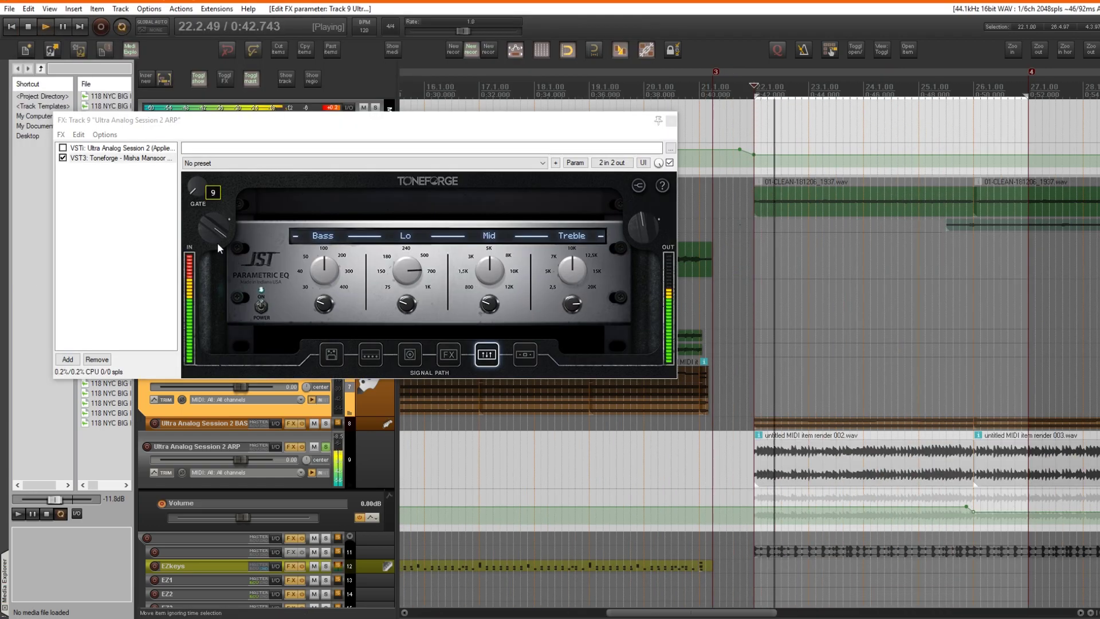
Try the ARP's input knob, compare its FX pedals and parametric EQ bypassed in turn during playback, and stop.
drag(217, 243, 211, 157)
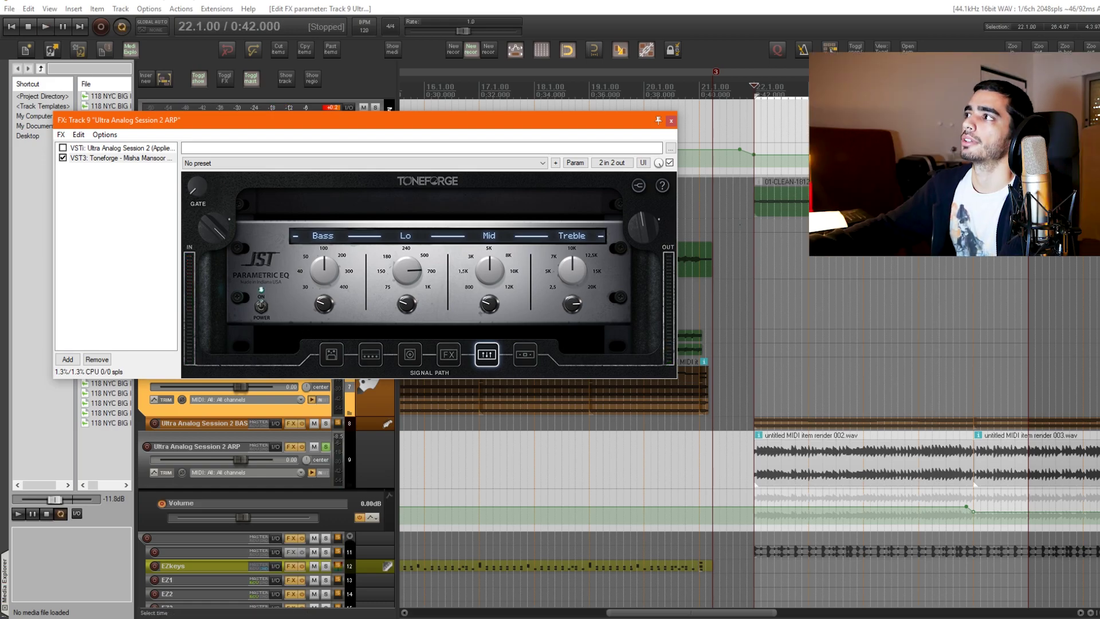
click(759, 93)
key(space)
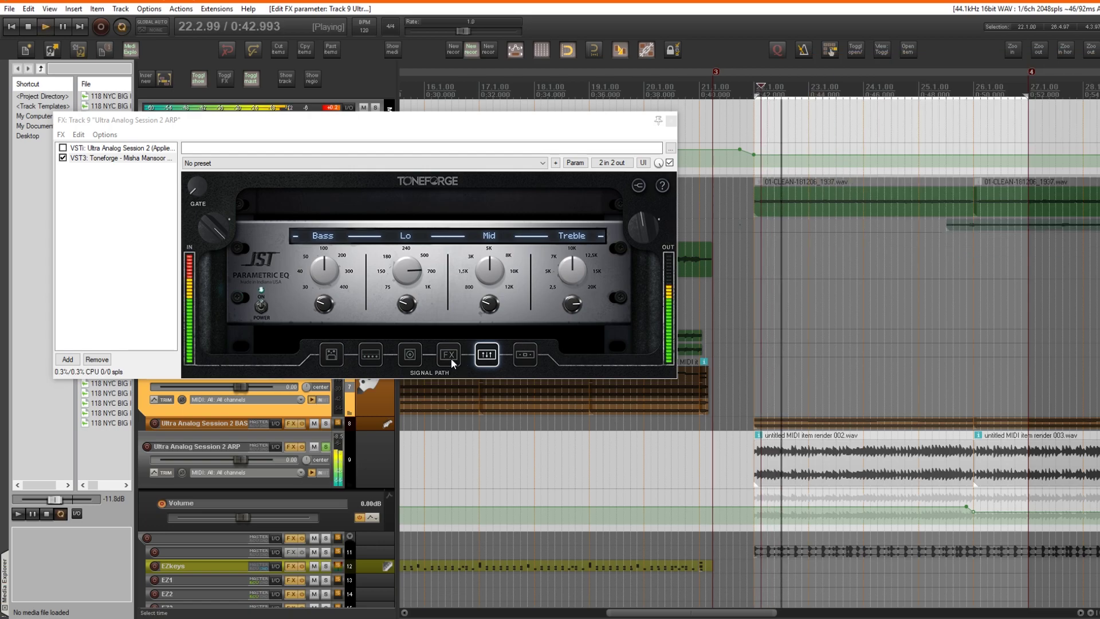
click(450, 356)
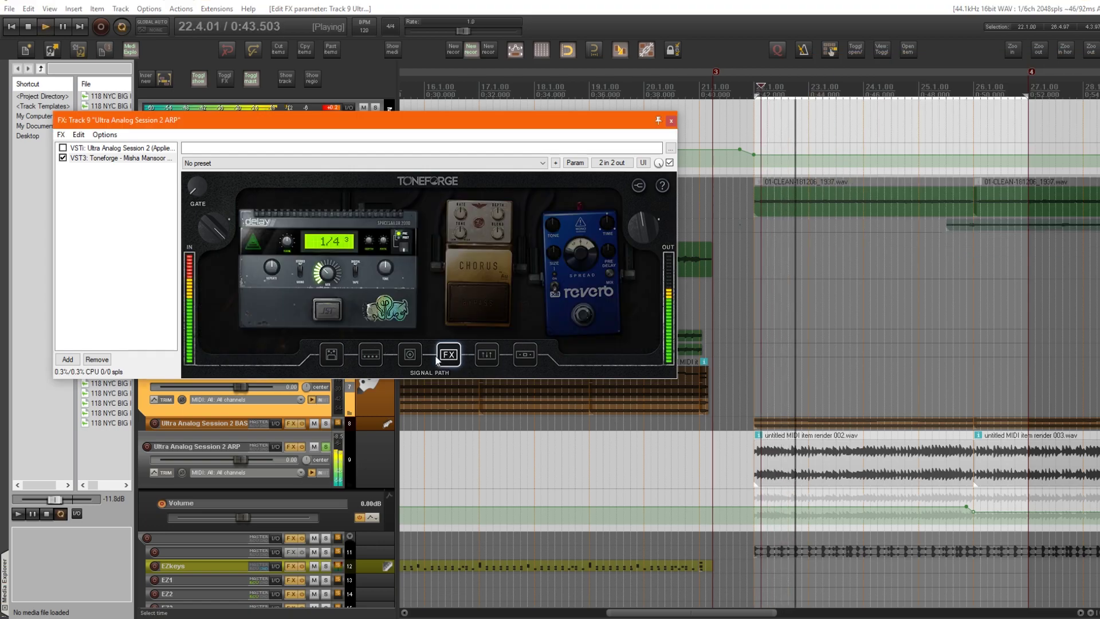
click(483, 360)
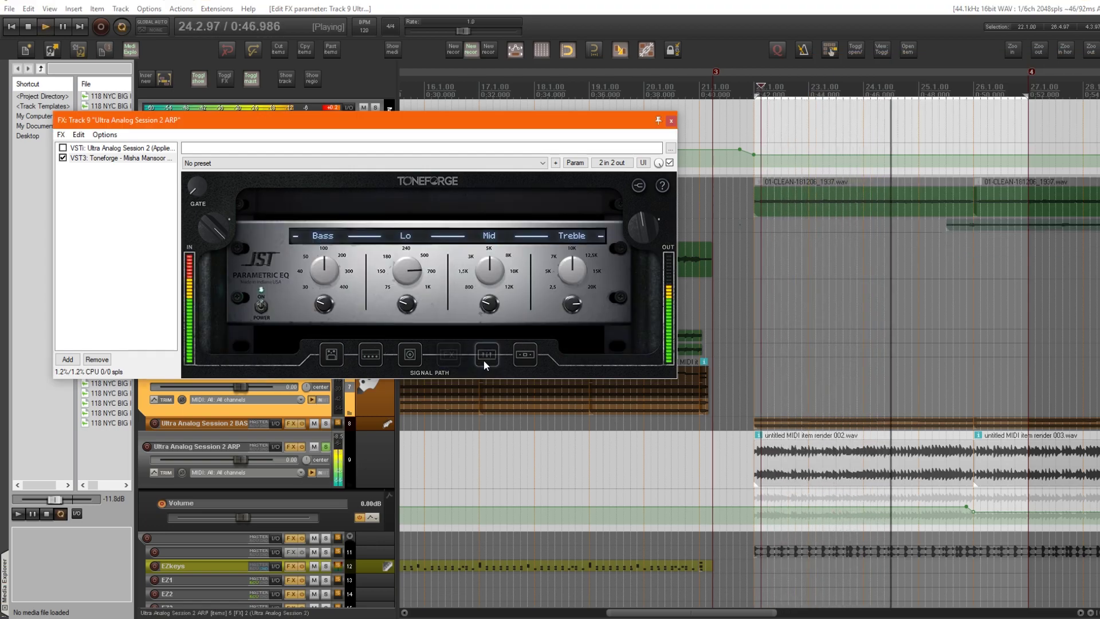
click(445, 358)
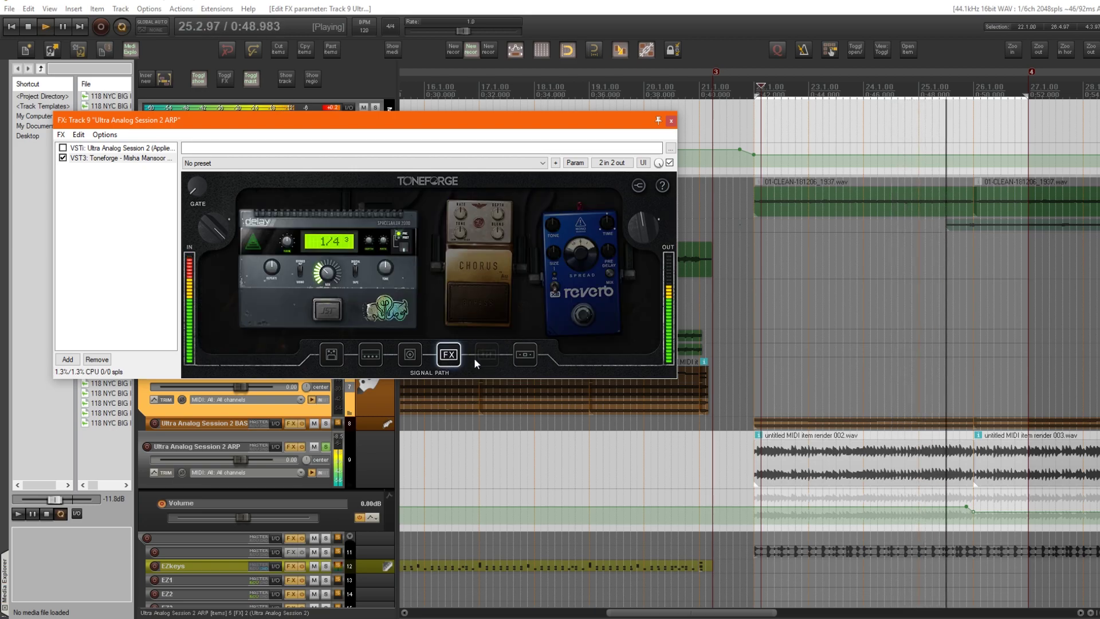
click(486, 355)
key(space)
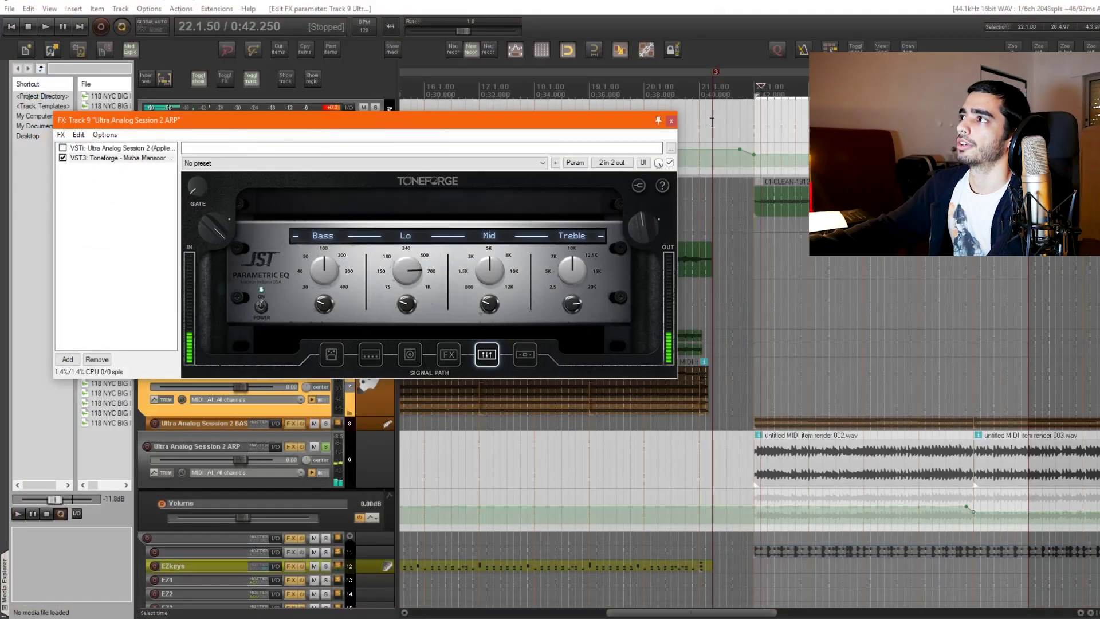
Close the ARP's effects, open the Ultra Analog Session 2 BASS track's effects chain and enable its Toneforge plugin.
click(670, 123)
scroll(741, 211, down, 5)
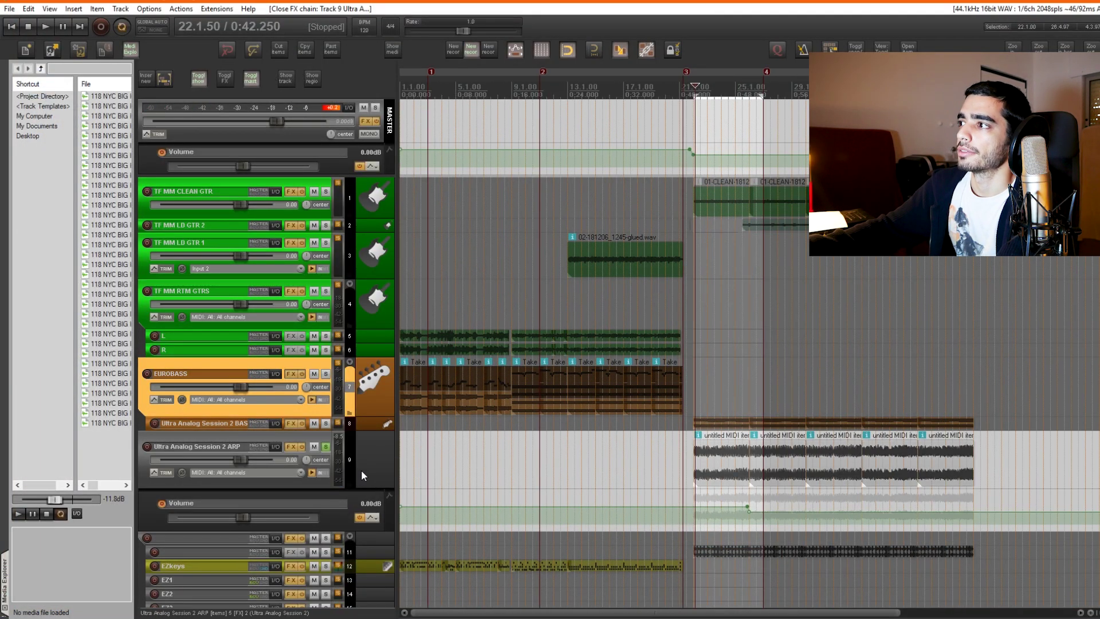
click(291, 424)
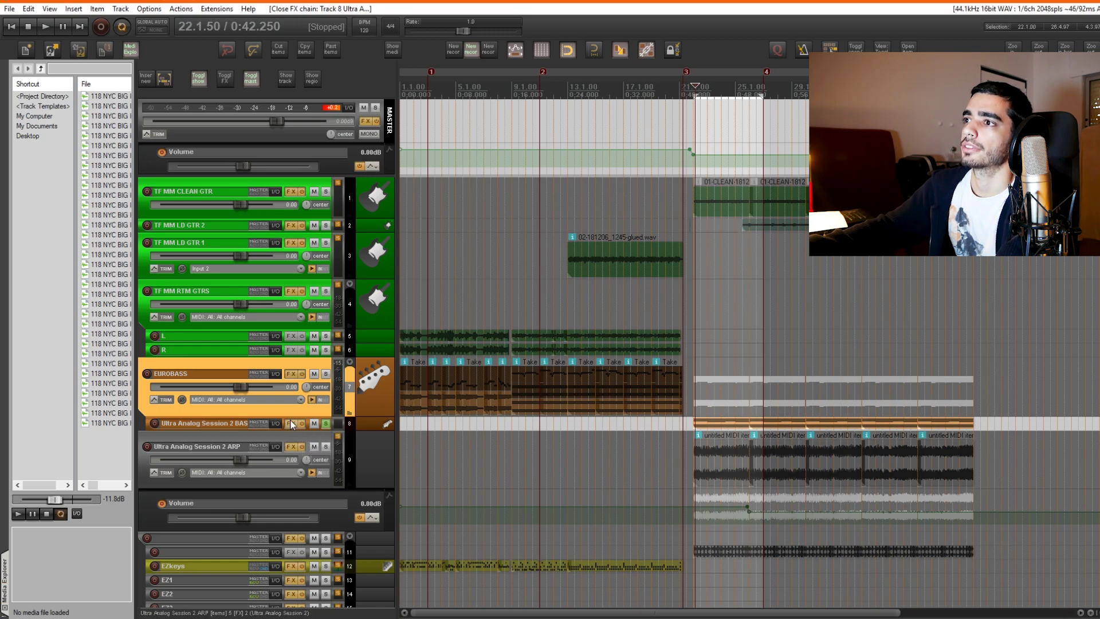
click(290, 423)
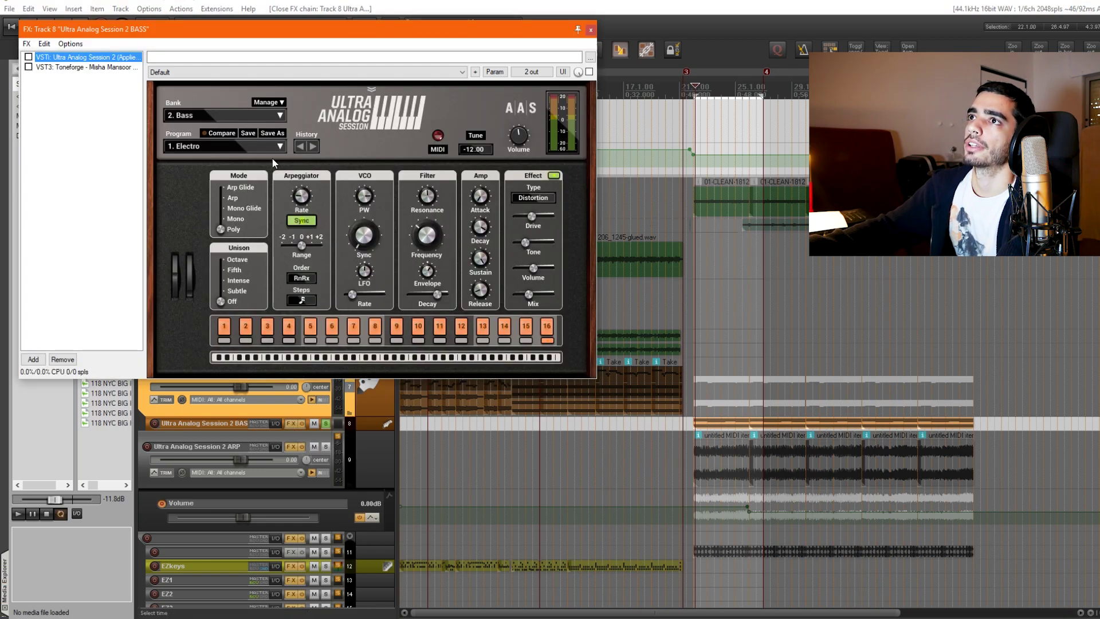
click(33, 67)
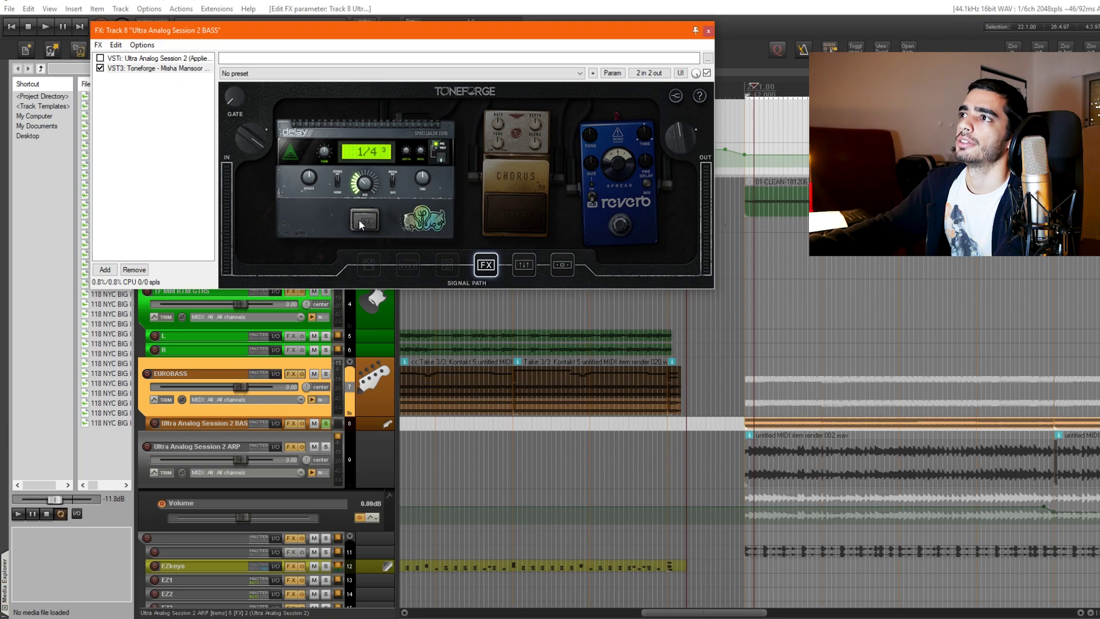
Compare the synth bass with the chorus pedal off and on during playback, leave the chorus on, and stop.
click(359, 219)
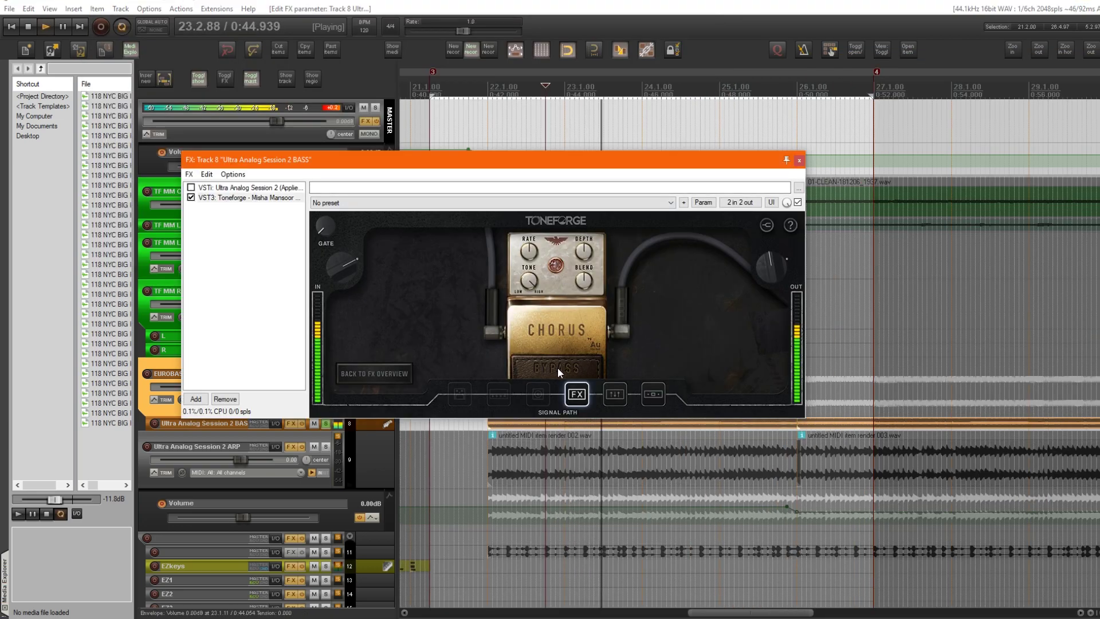
click(556, 368)
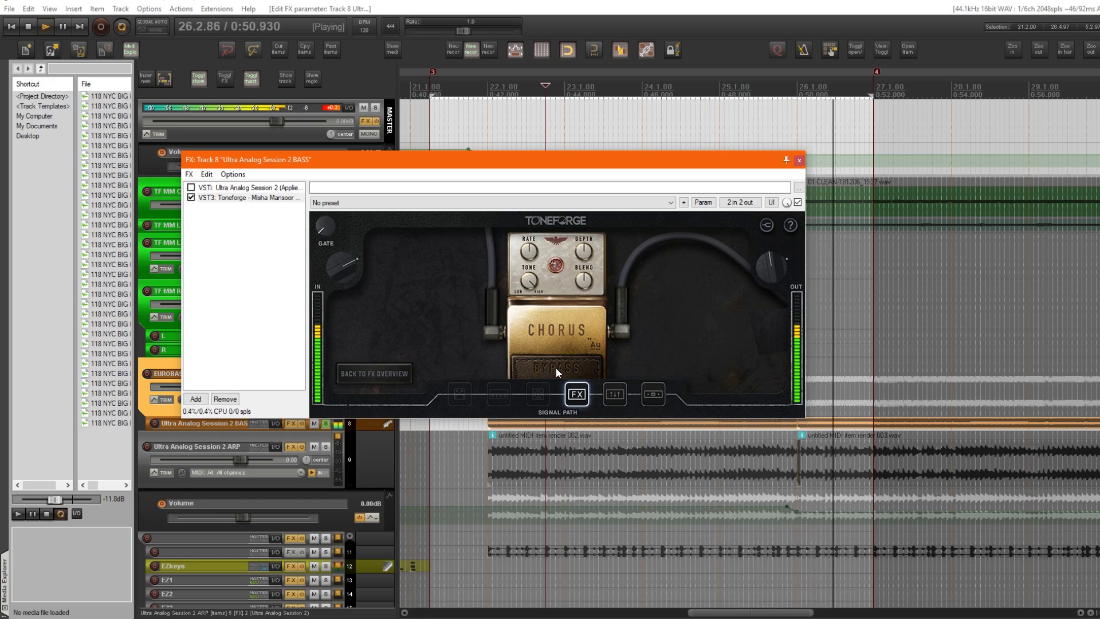
click(556, 368)
key(space)
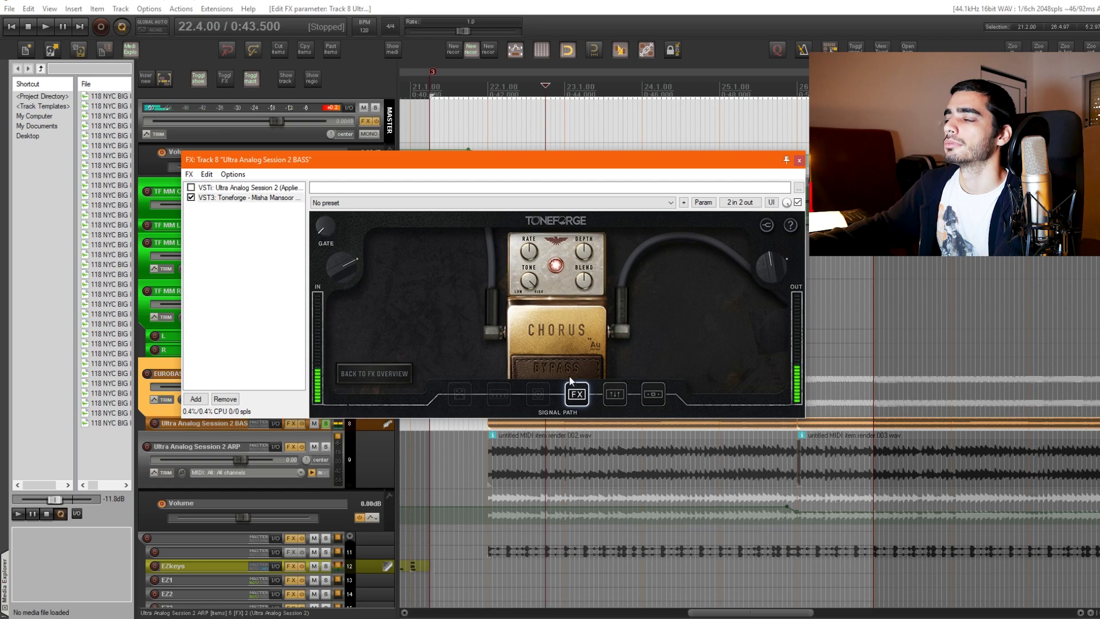
Open the synth bass's parametric EQ, check the Lo band, and raise the Mid band's gain to about 10 during playback.
click(615, 396)
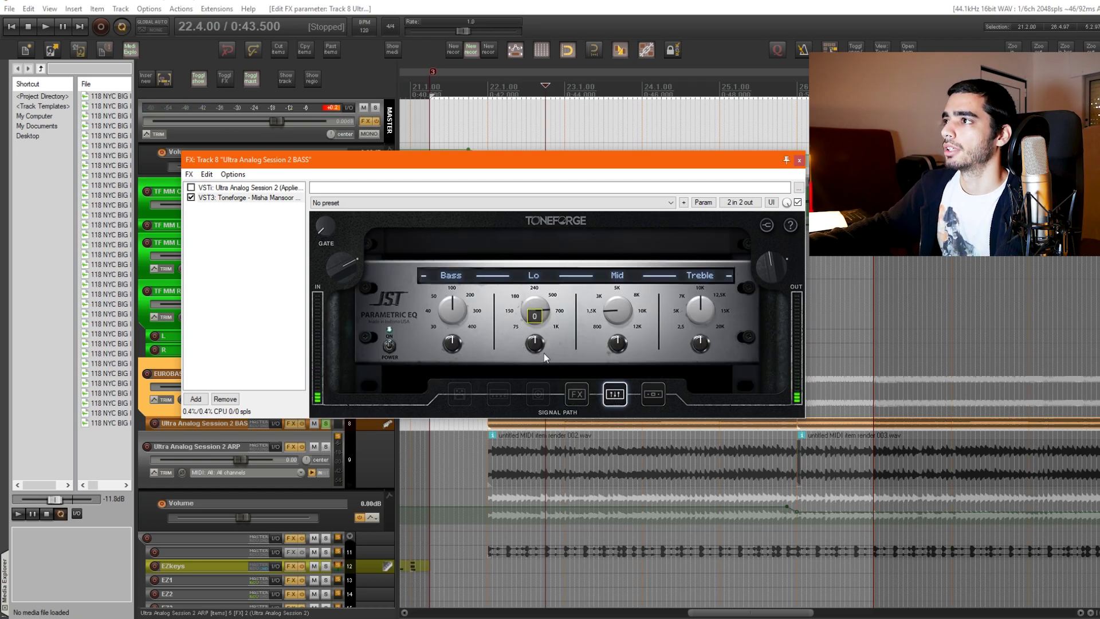
mouse_move(532, 312)
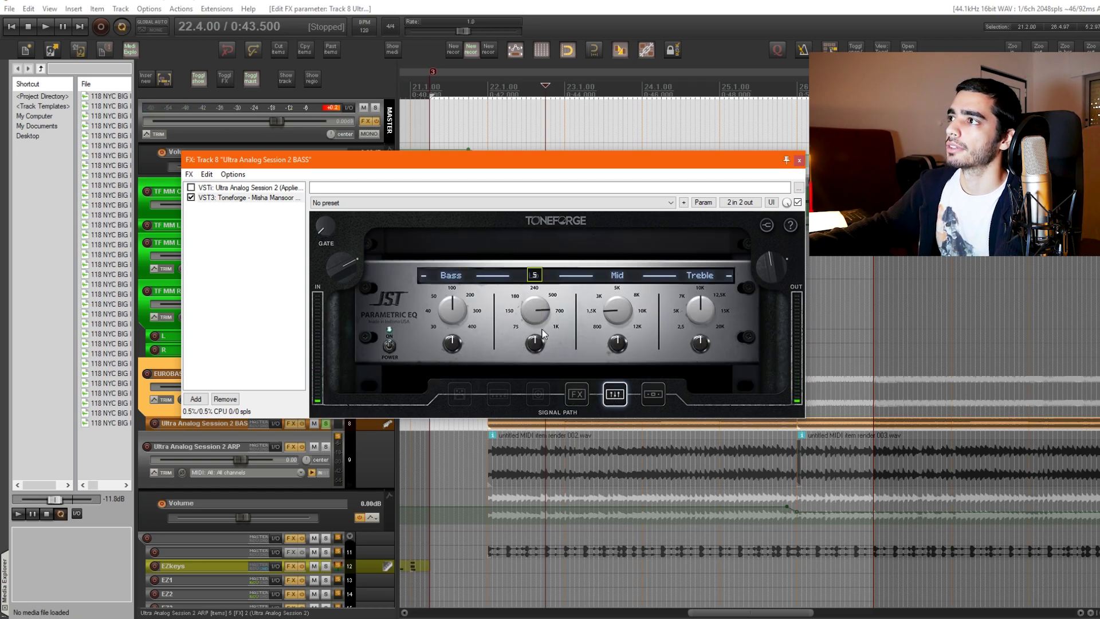
mouse_move(619, 340)
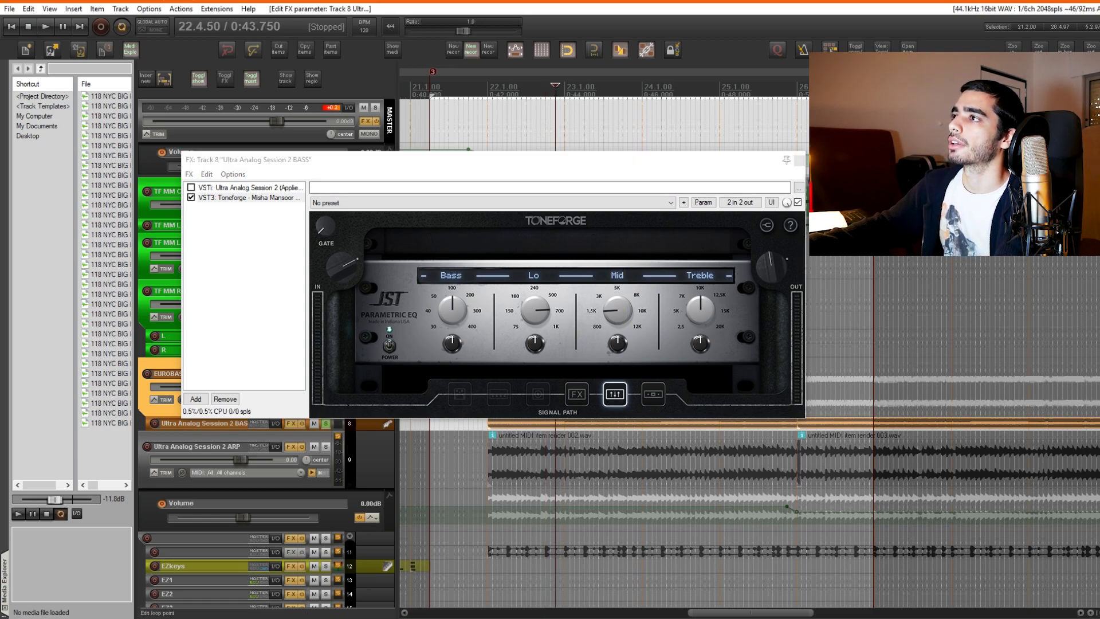
key(space)
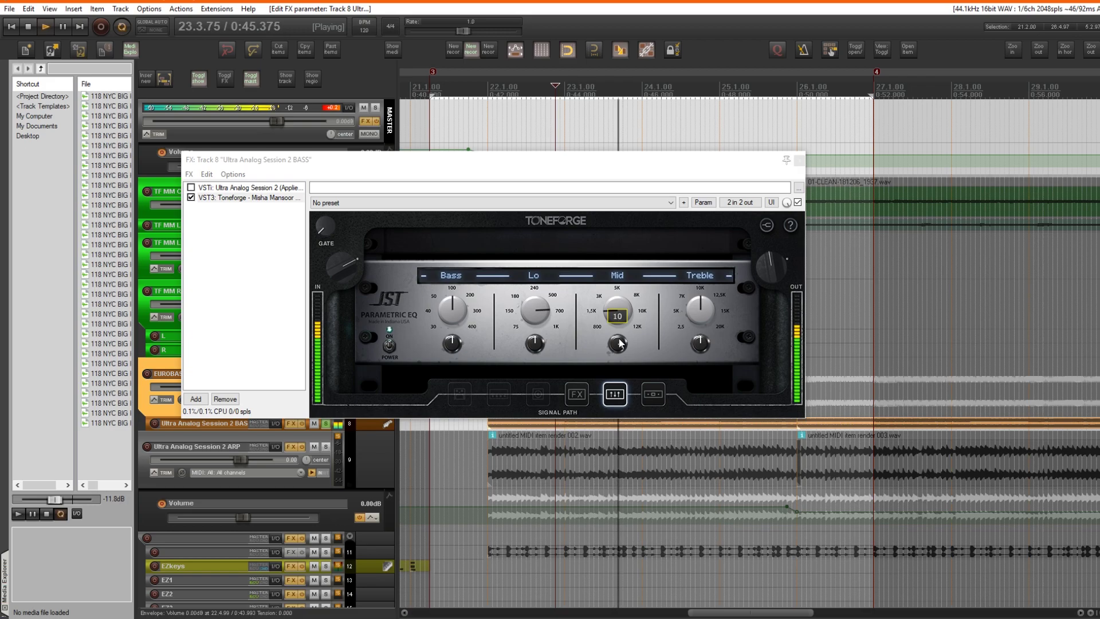
scroll(620, 343, up, 2)
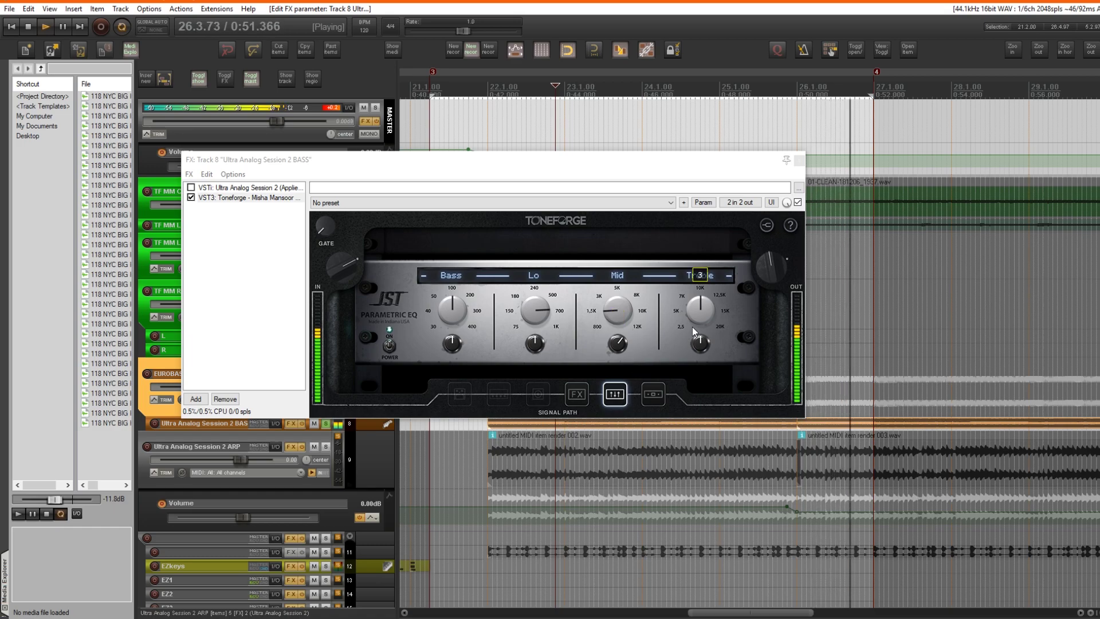
Compare the synth bass with the parametric EQ off and on during playback, leave the EQ on, and stop.
click(617, 394)
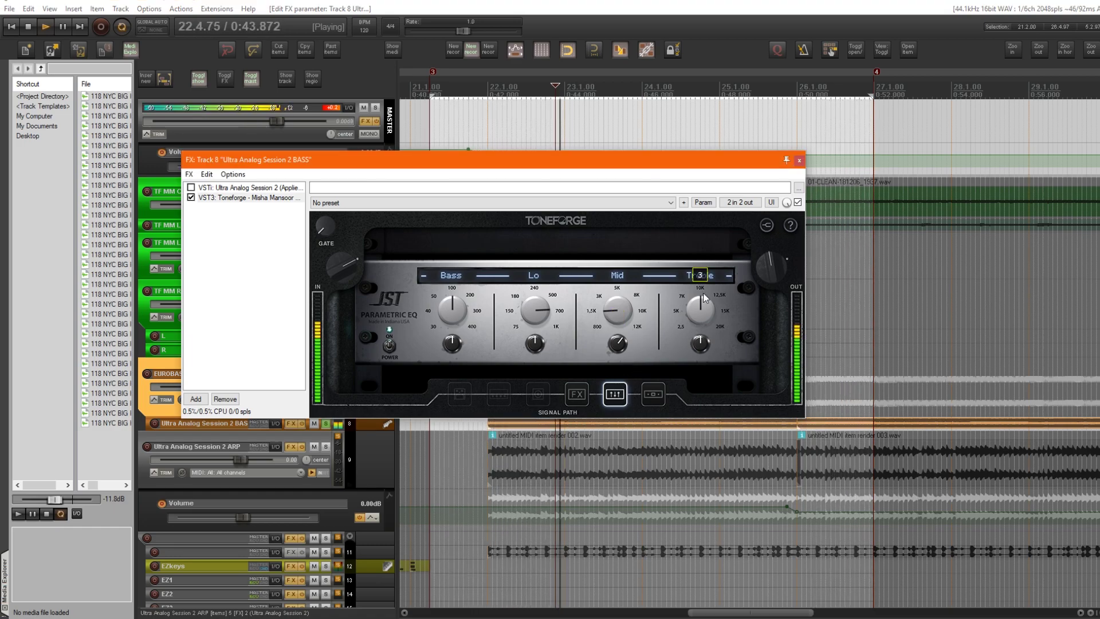
click(388, 346)
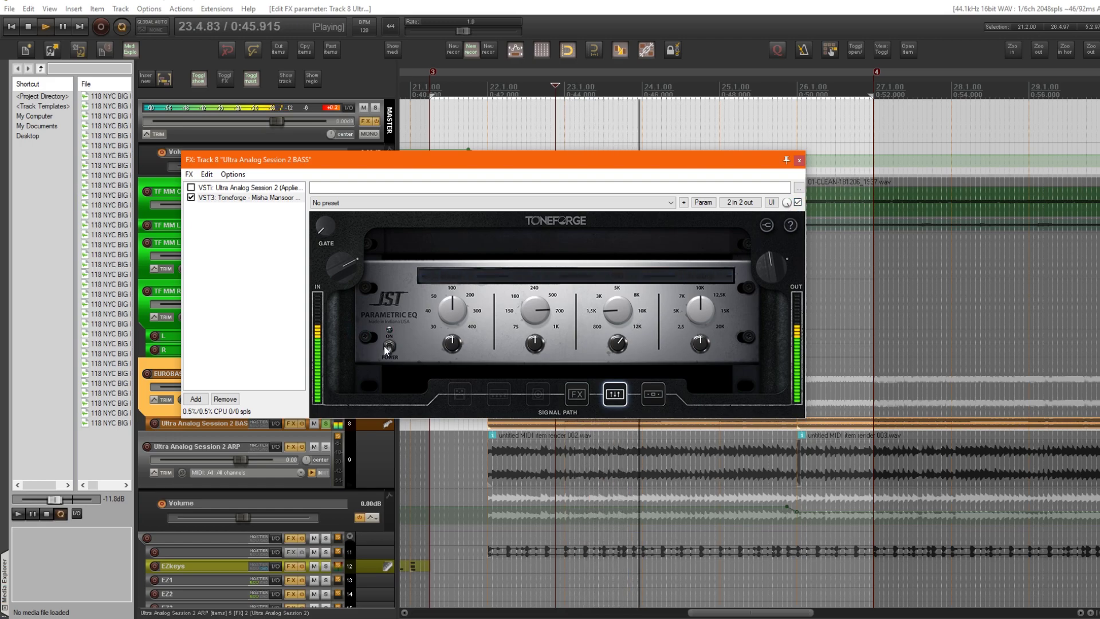
click(387, 346)
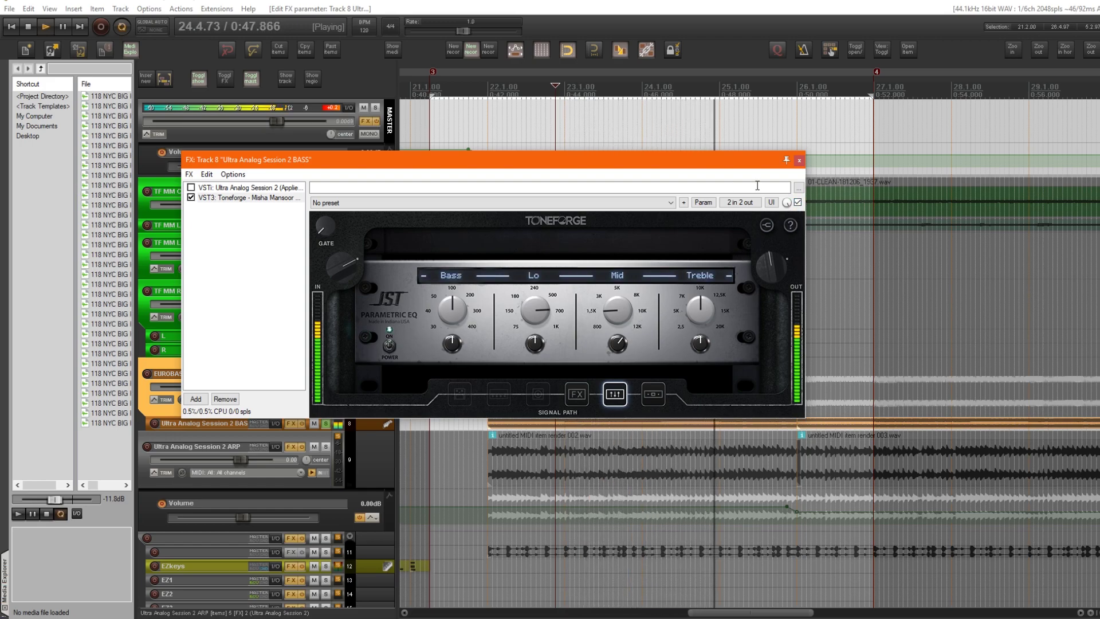
key(space)
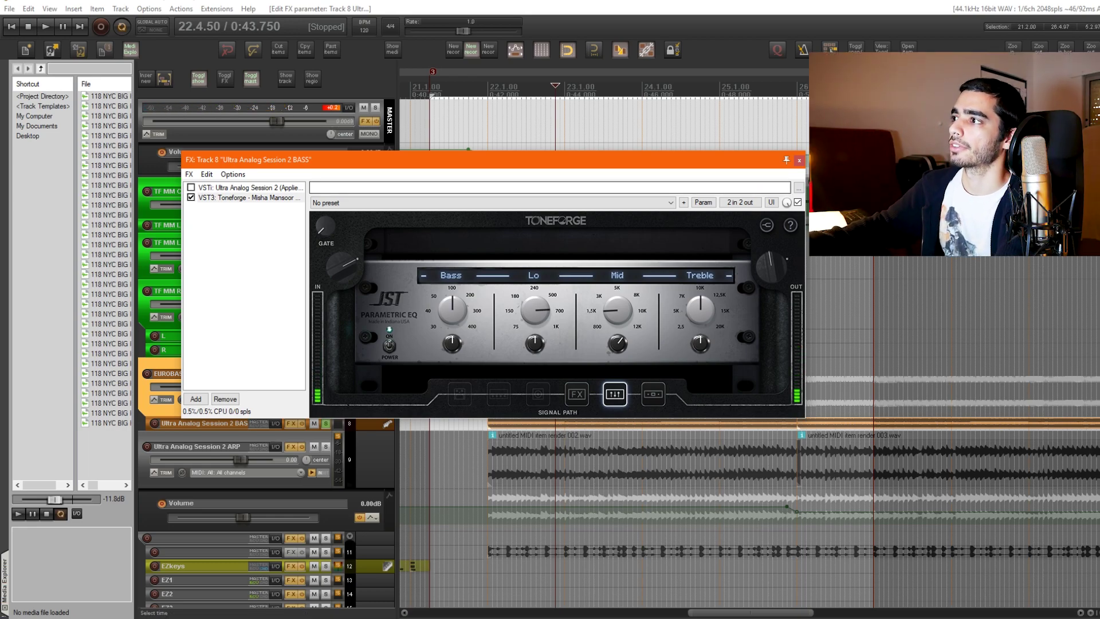
Compare the synth bass with the compressor off and on during playback, leave it on, and close the effects window.
click(654, 394)
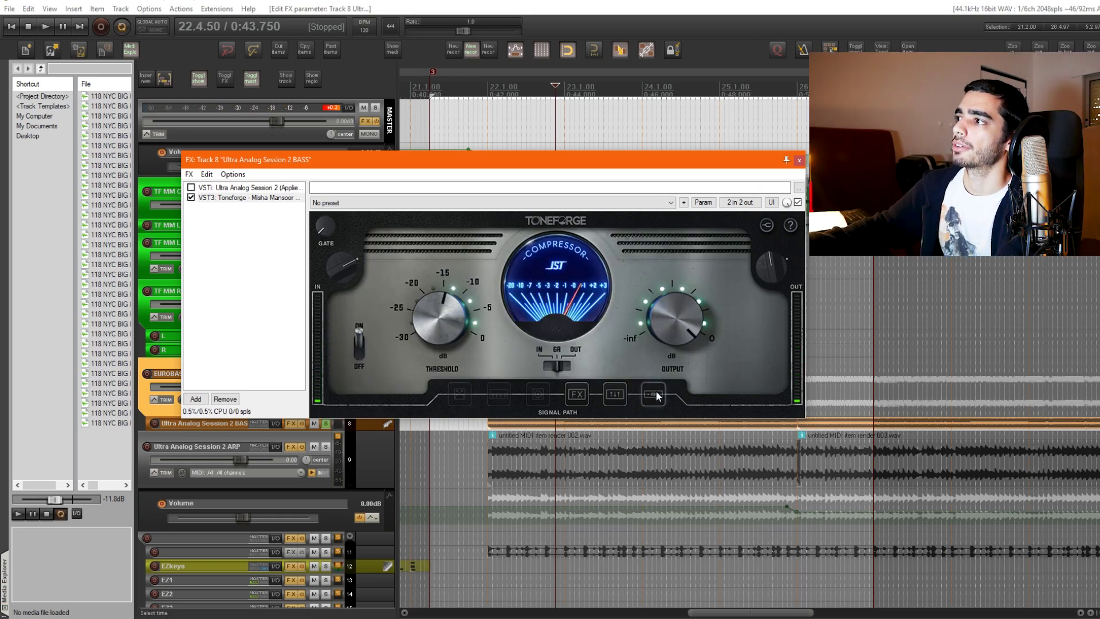
key(space)
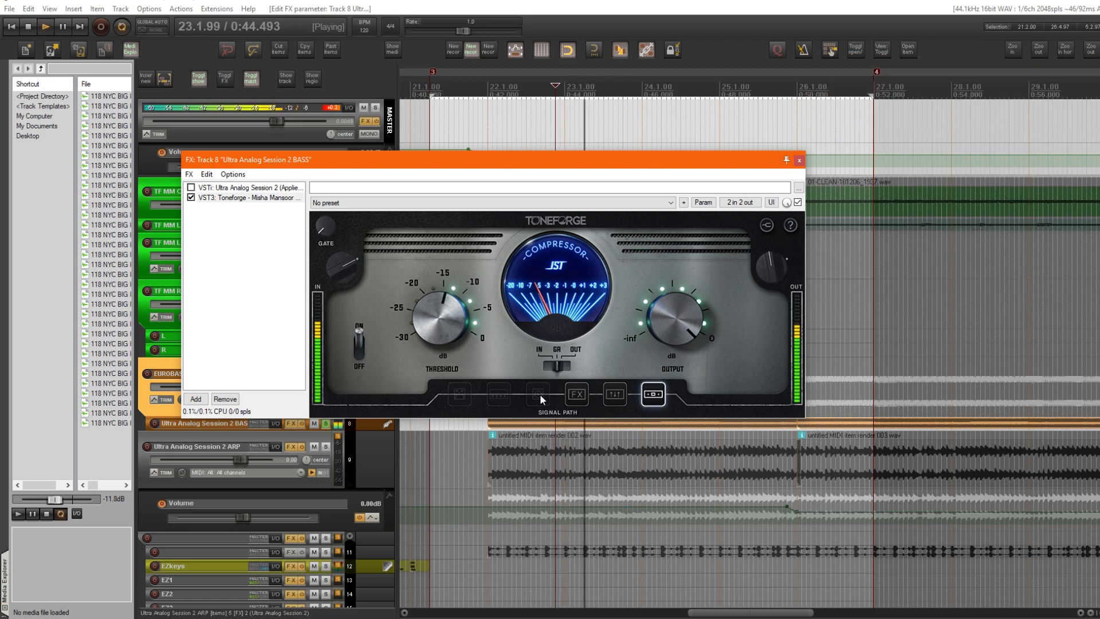
click(360, 337)
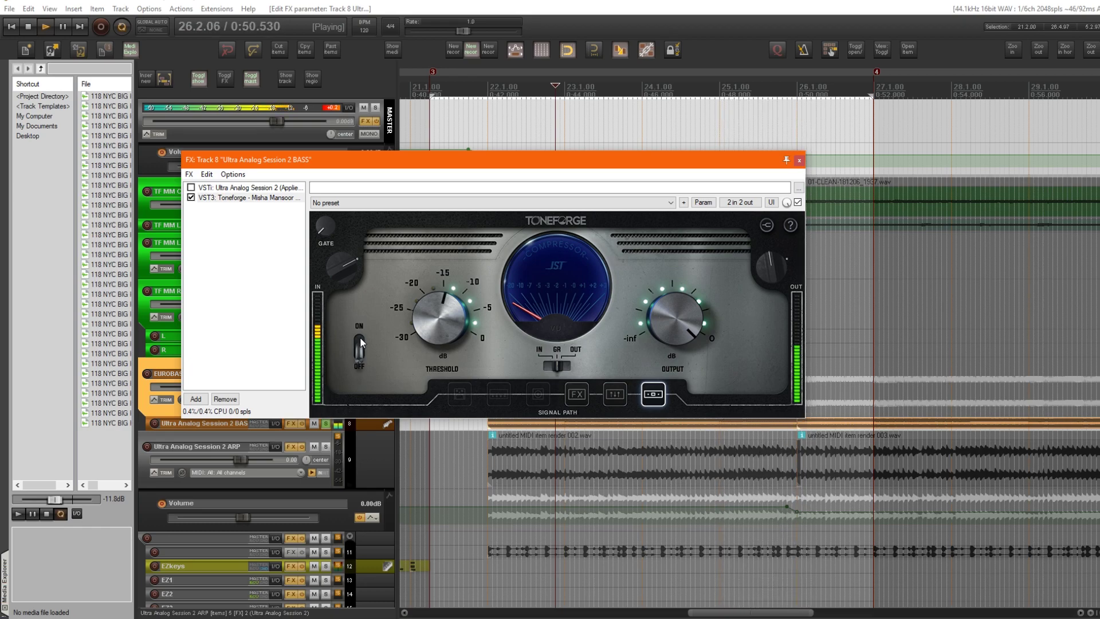
click(359, 337)
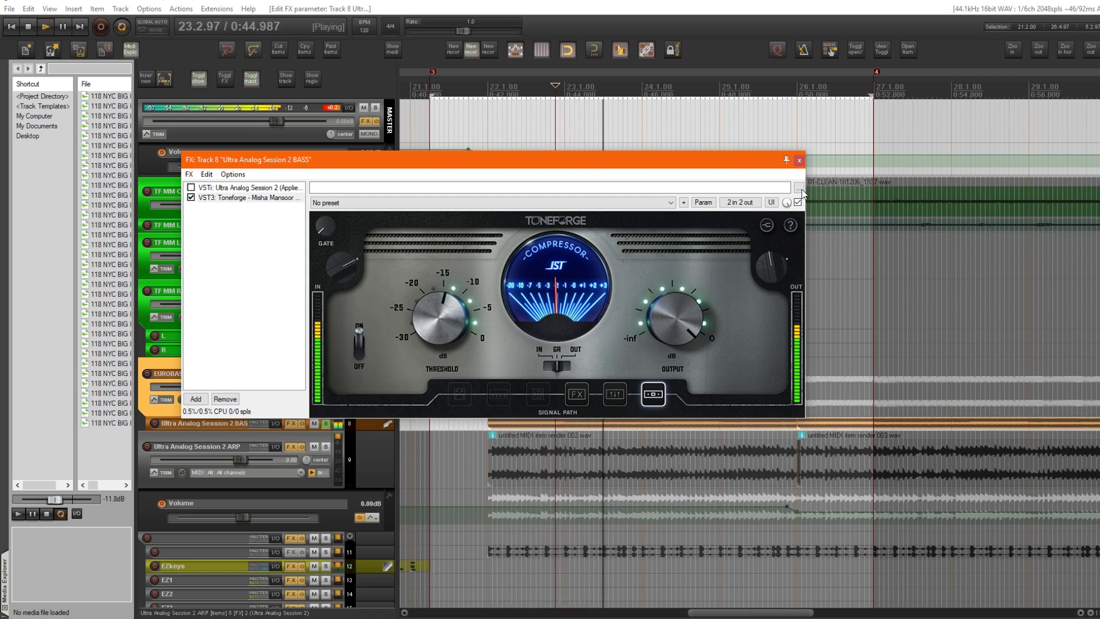
click(799, 160)
key(space)
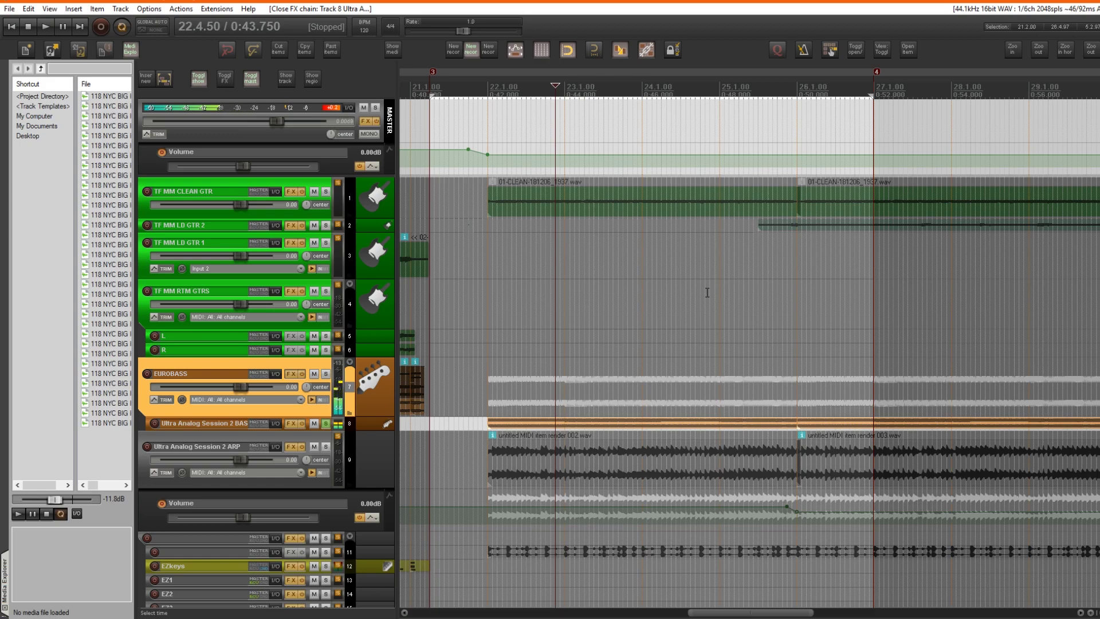
Unsolo the synth bass, play TF MM CLEAN GTR soloed, and open its effects window in a clear spot.
key(F6)
scroll(745, 281, down, 5)
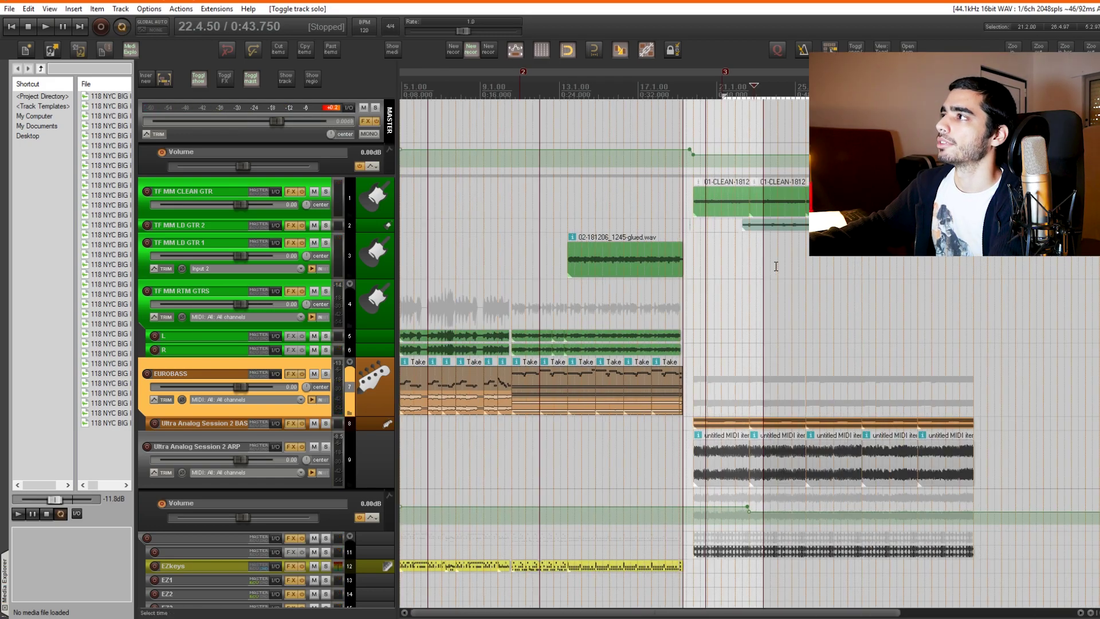
scroll(776, 266, down, 2)
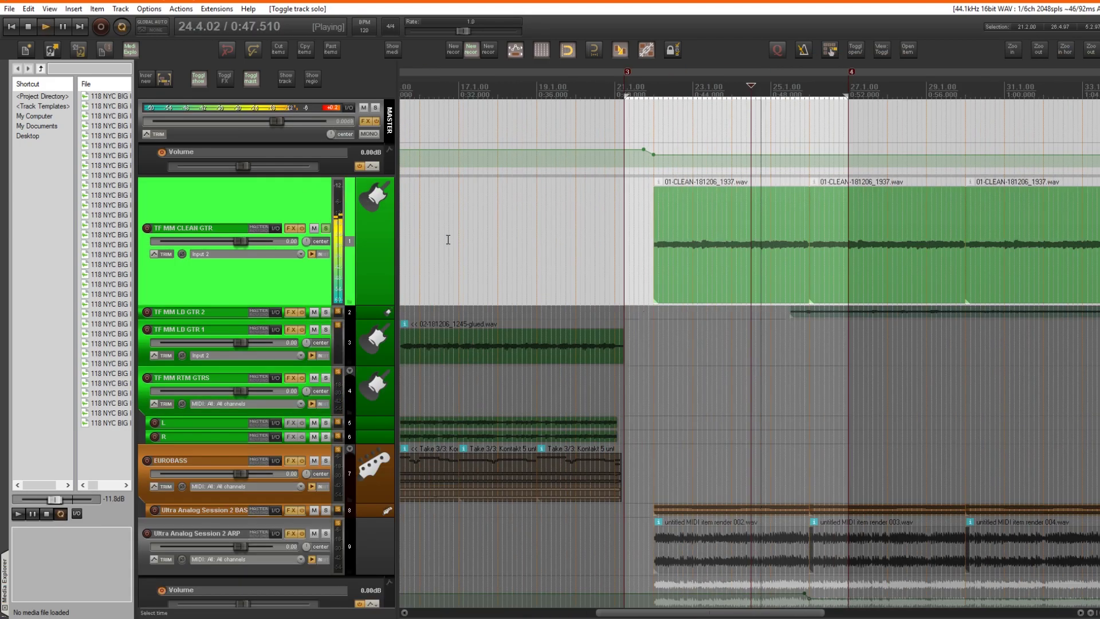
click(292, 232)
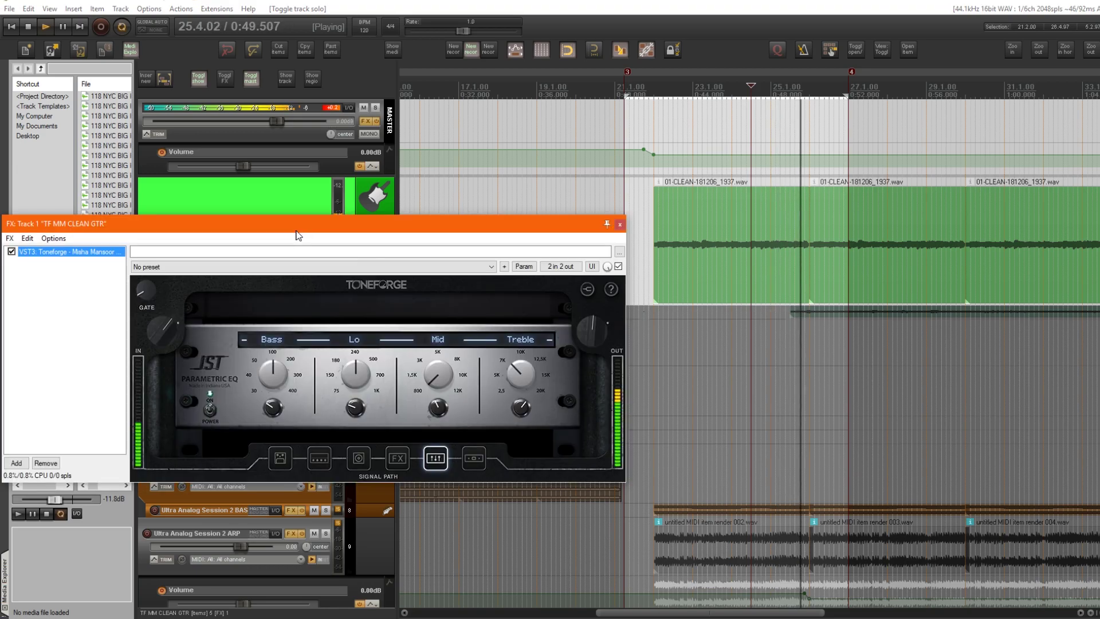
drag(296, 233, 520, 294)
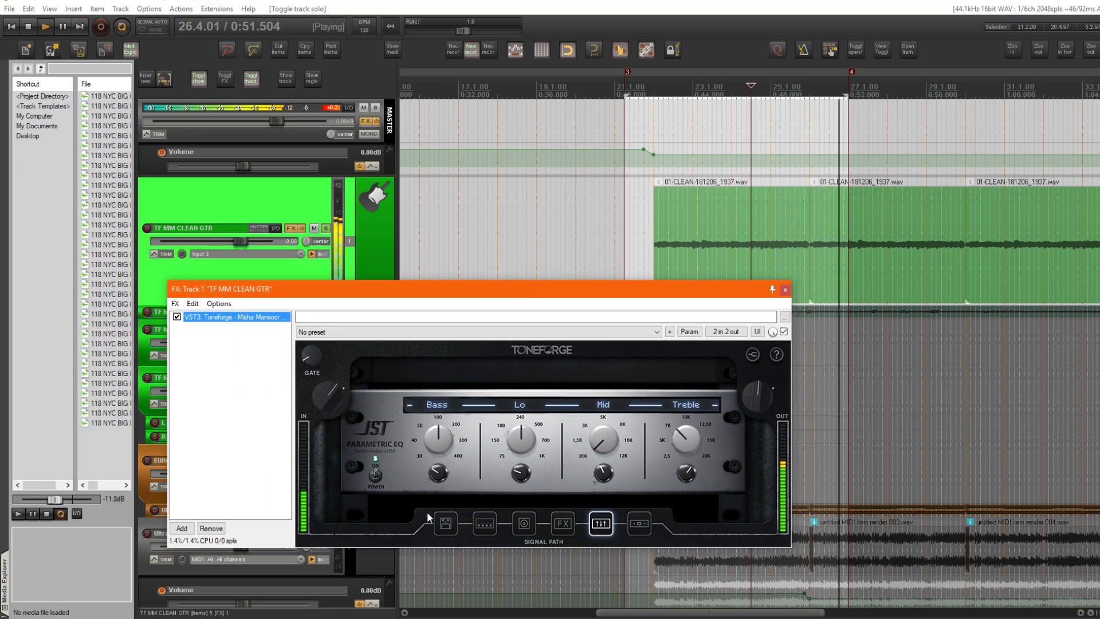
Check the clean guitar's Precision Drive pedal and clean amp channel, and adjust the plugin's input level during playback.
click(446, 523)
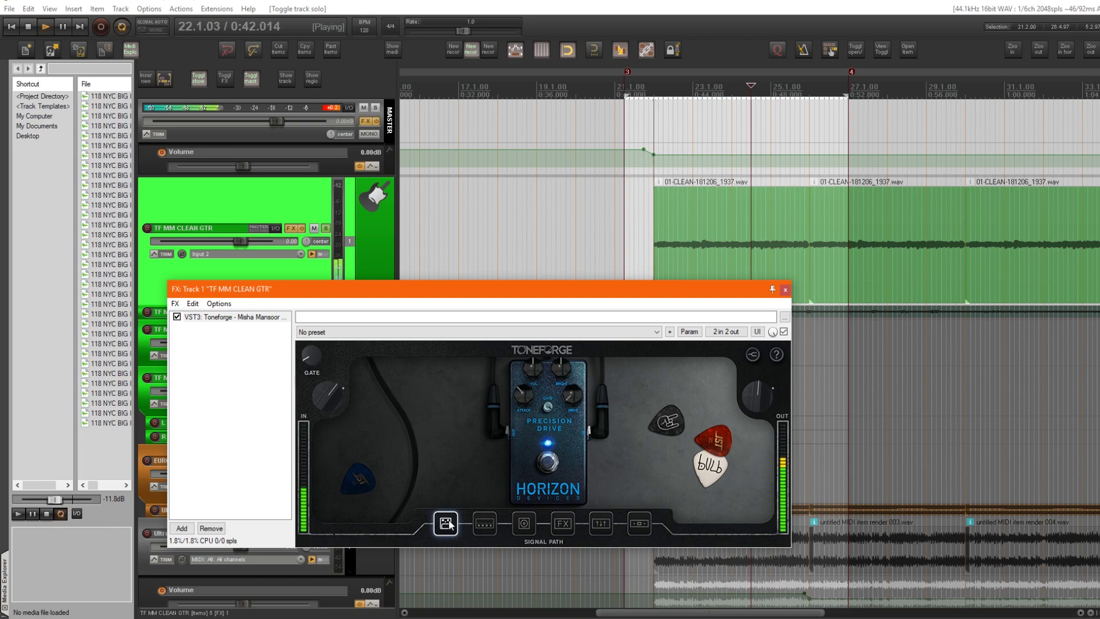
click(484, 523)
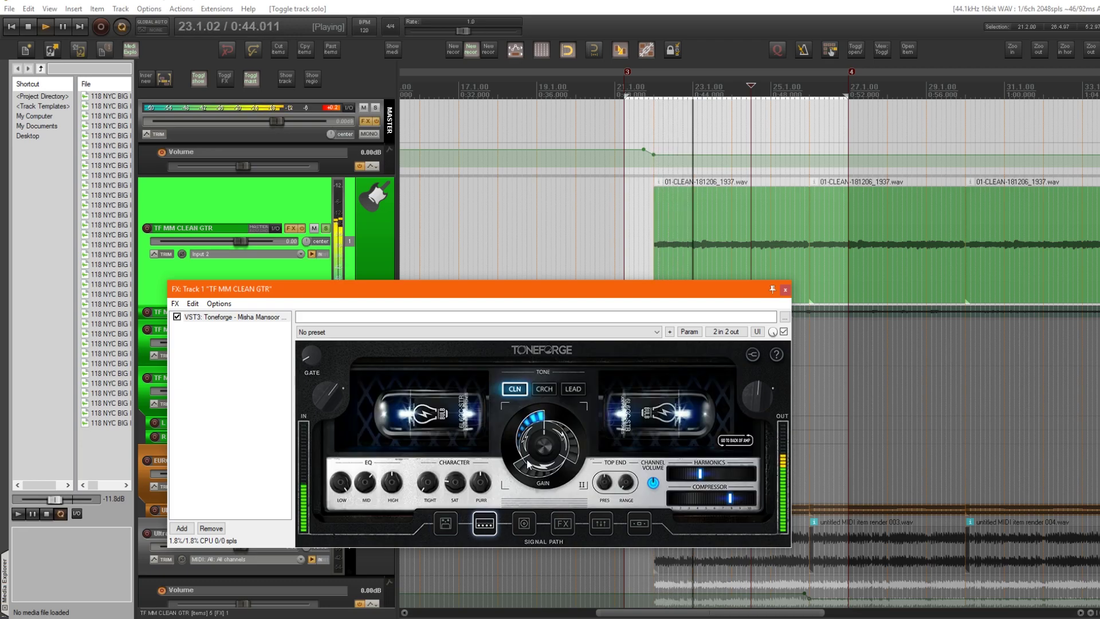
click(539, 444)
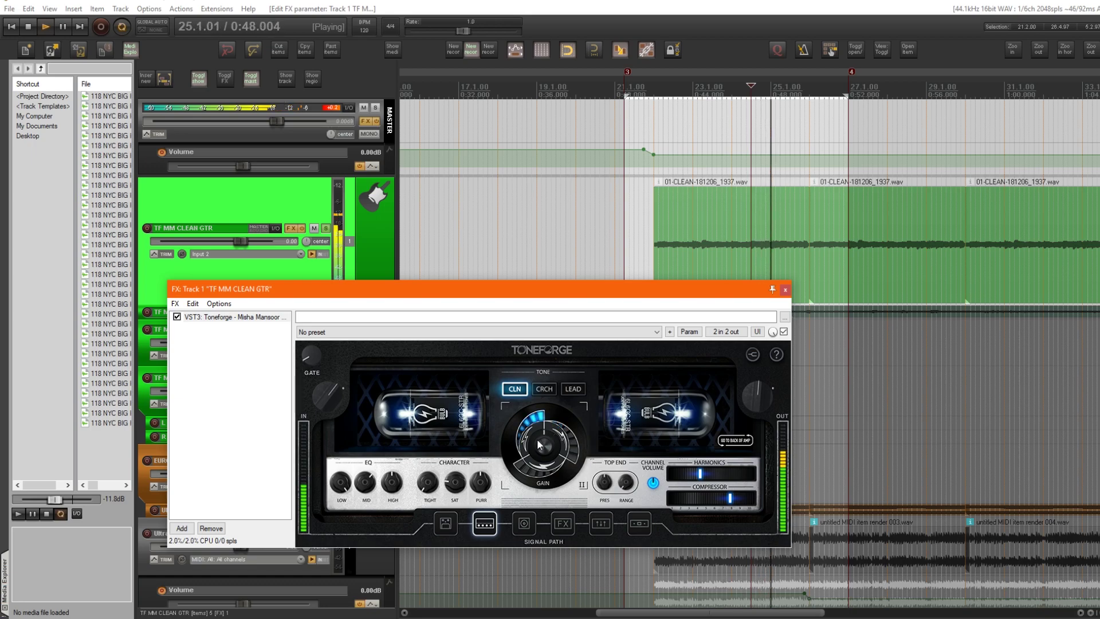
drag(314, 399, 322, 422)
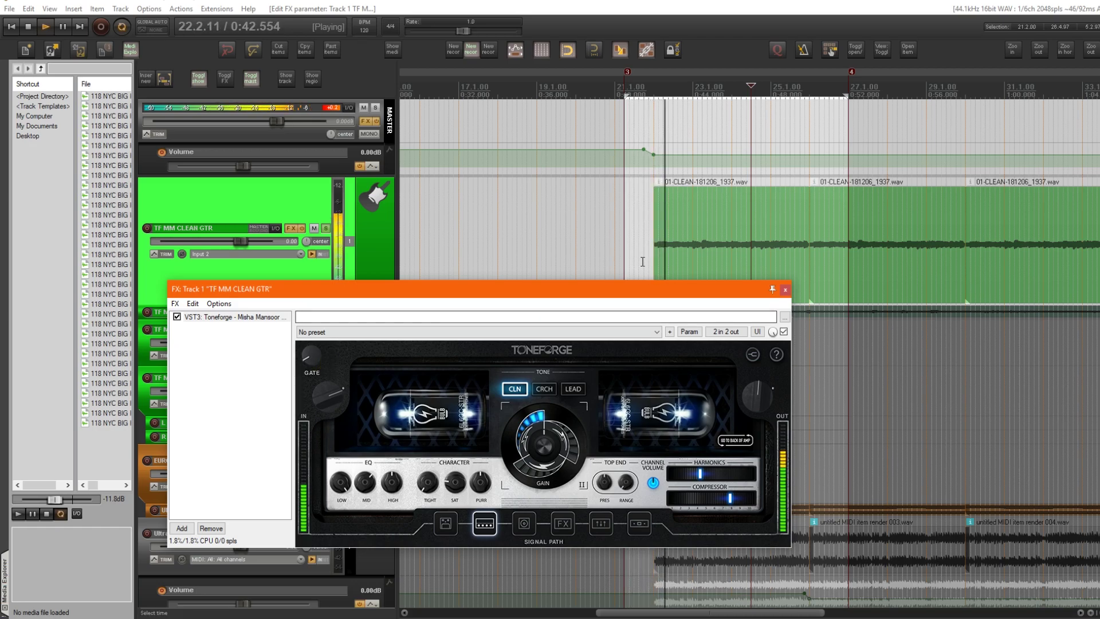
Loop the first clean guitar clip and try different amp Harmonics and Compressor amounts, leaving the Compressor high.
drag(654, 99, 807, 209)
mouse_move(620, 476)
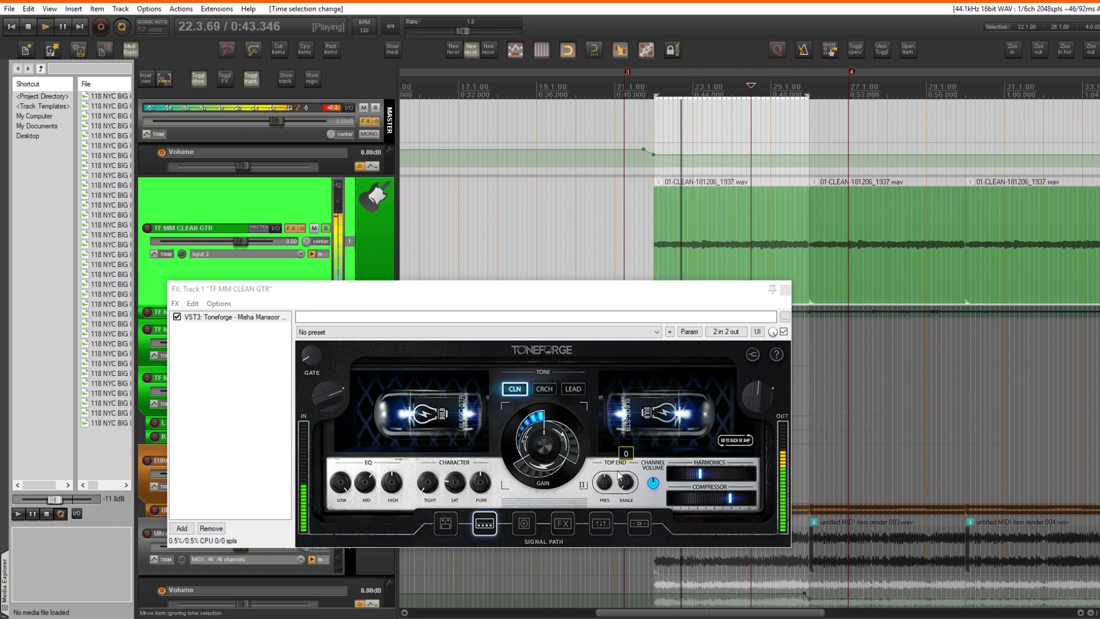
mouse_move(690, 483)
drag(708, 476, 779, 487)
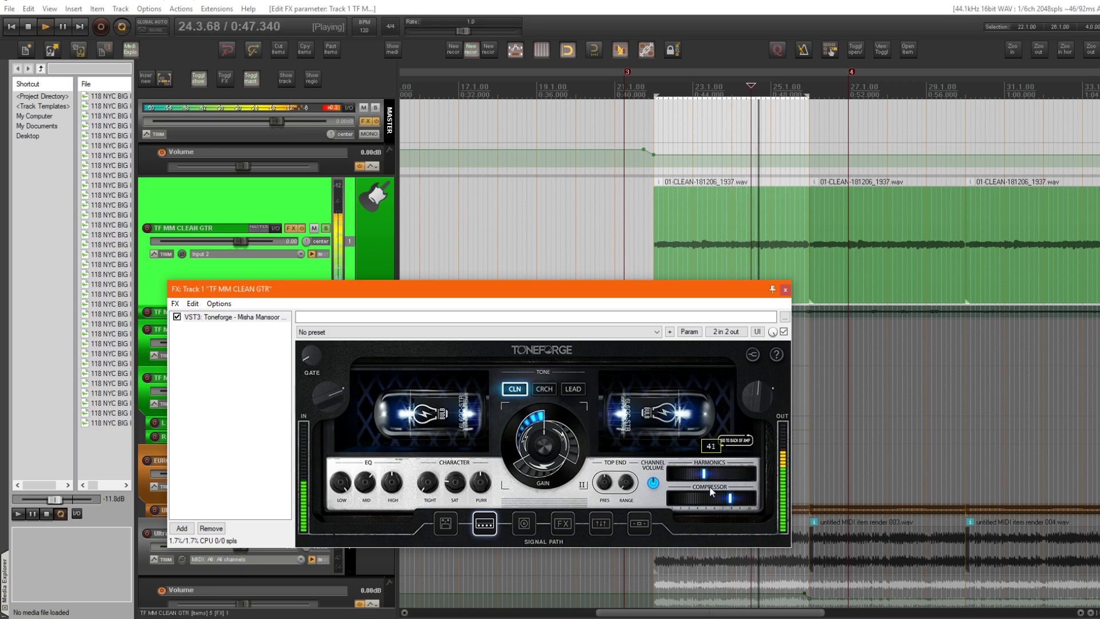
mouse_move(730, 499)
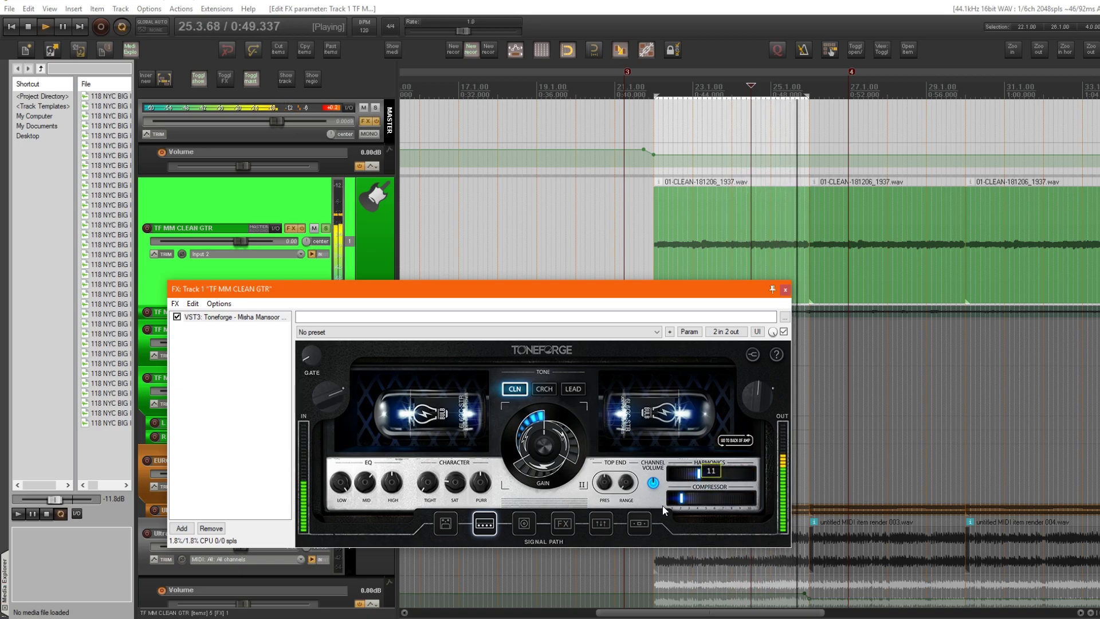
drag(669, 504, 725, 509)
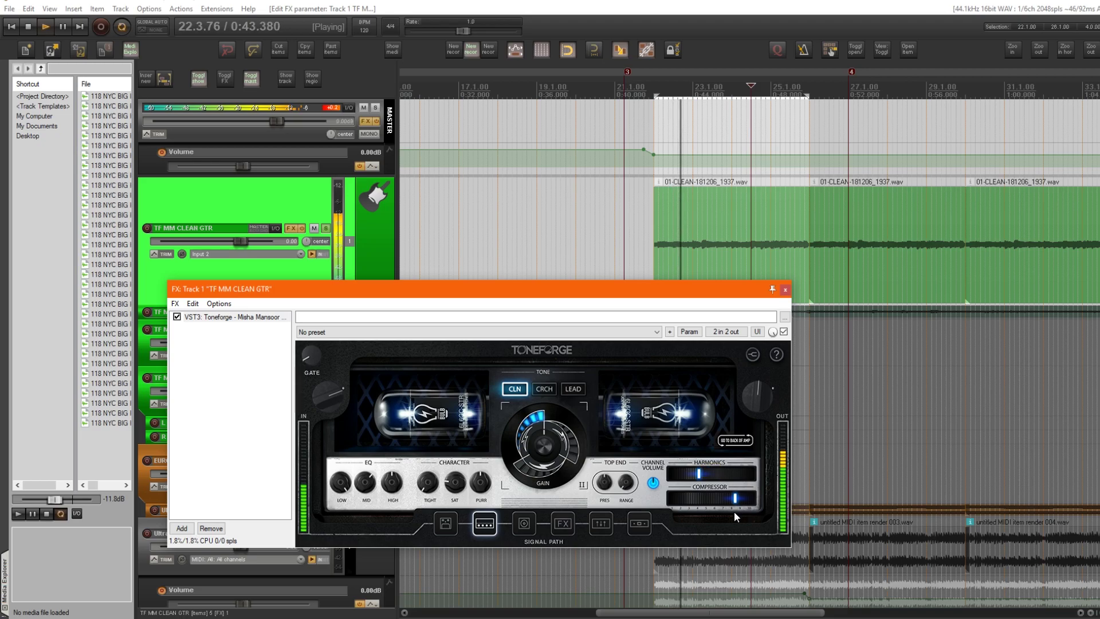
Examine the clean guitar's matched cab and effects pedals, and open the delay's detailed view during playback.
click(523, 524)
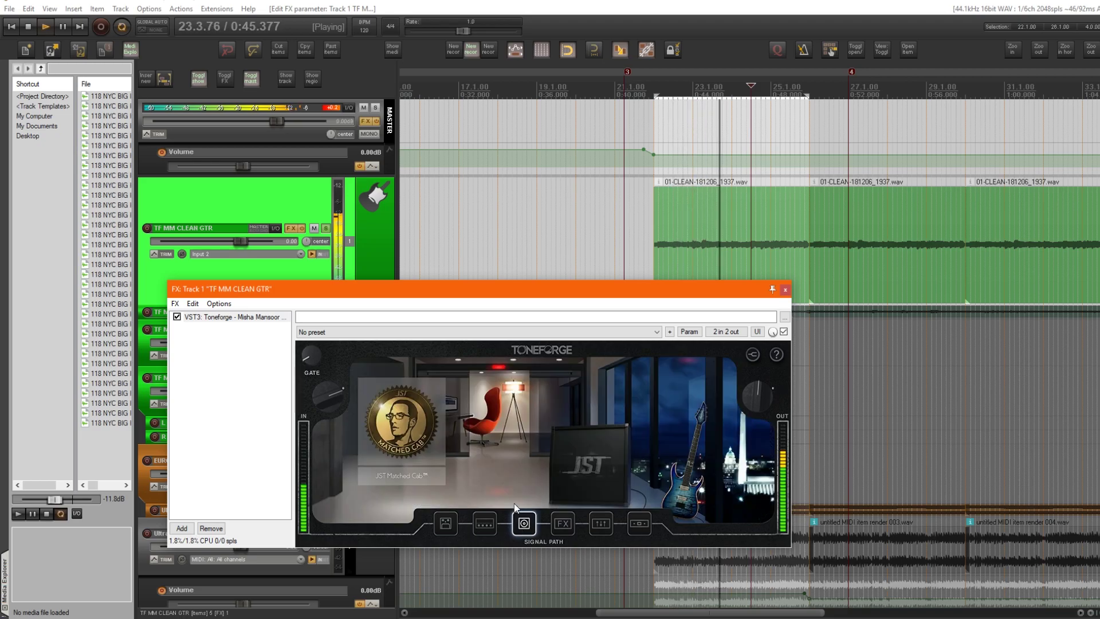
click(426, 480)
click(567, 526)
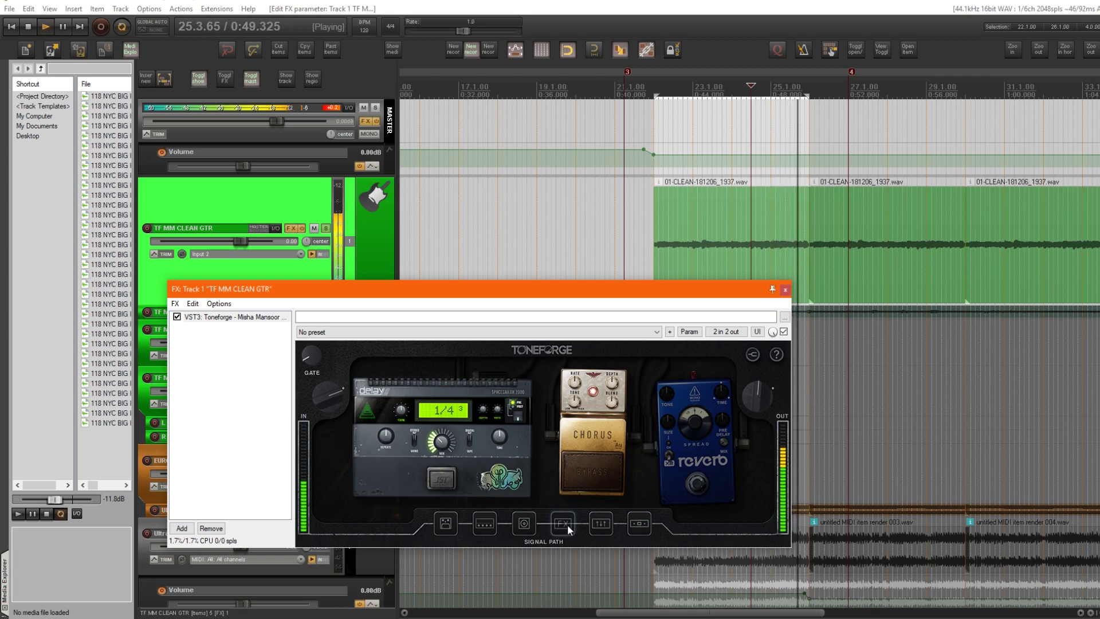
click(563, 525)
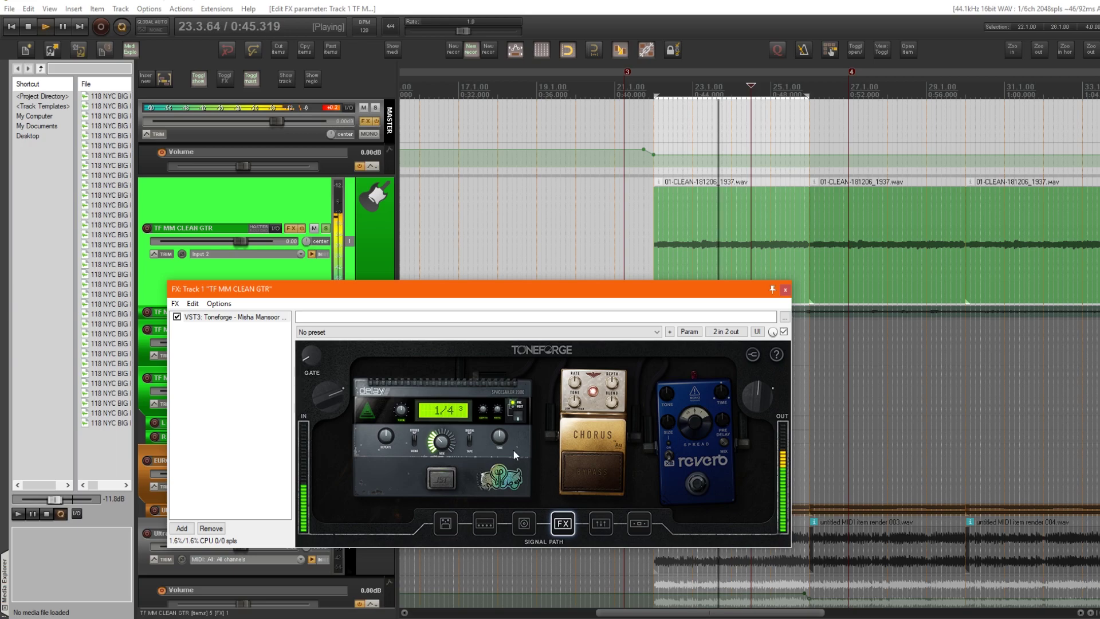
click(524, 469)
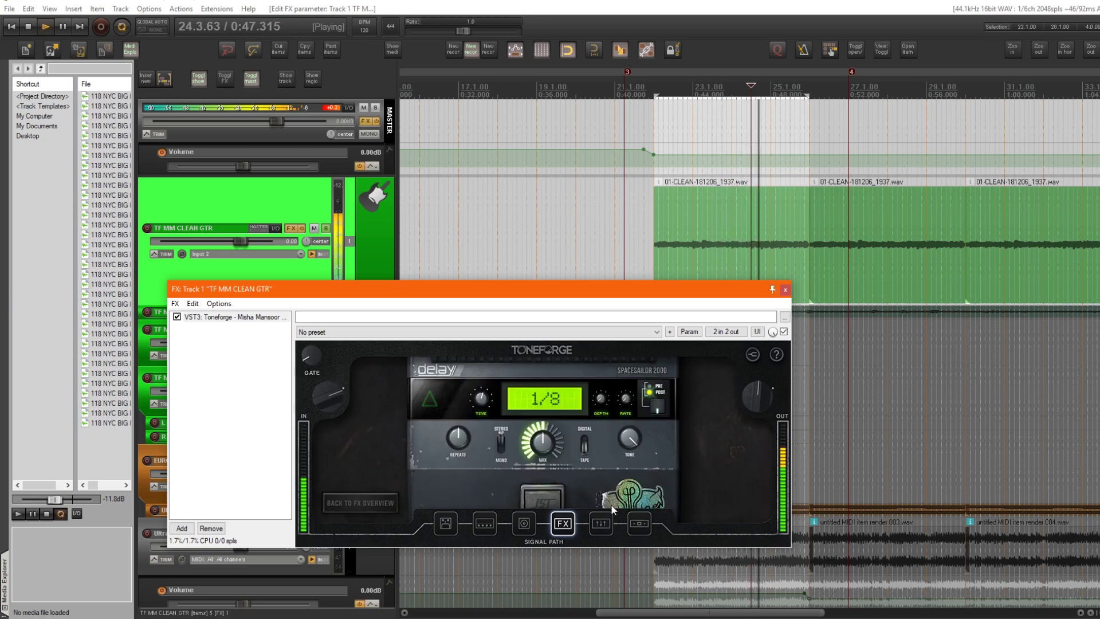
Examine the Mid, Lo and Bass band gains in the clean guitar's parametric EQ.
click(600, 523)
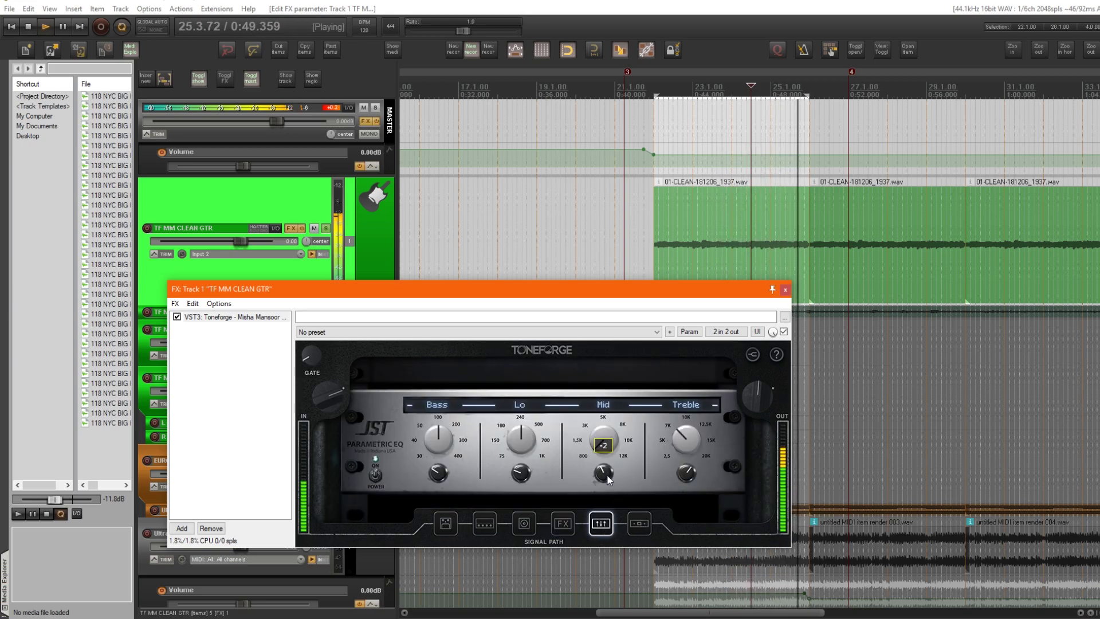
mouse_move(532, 486)
mouse_move(438, 484)
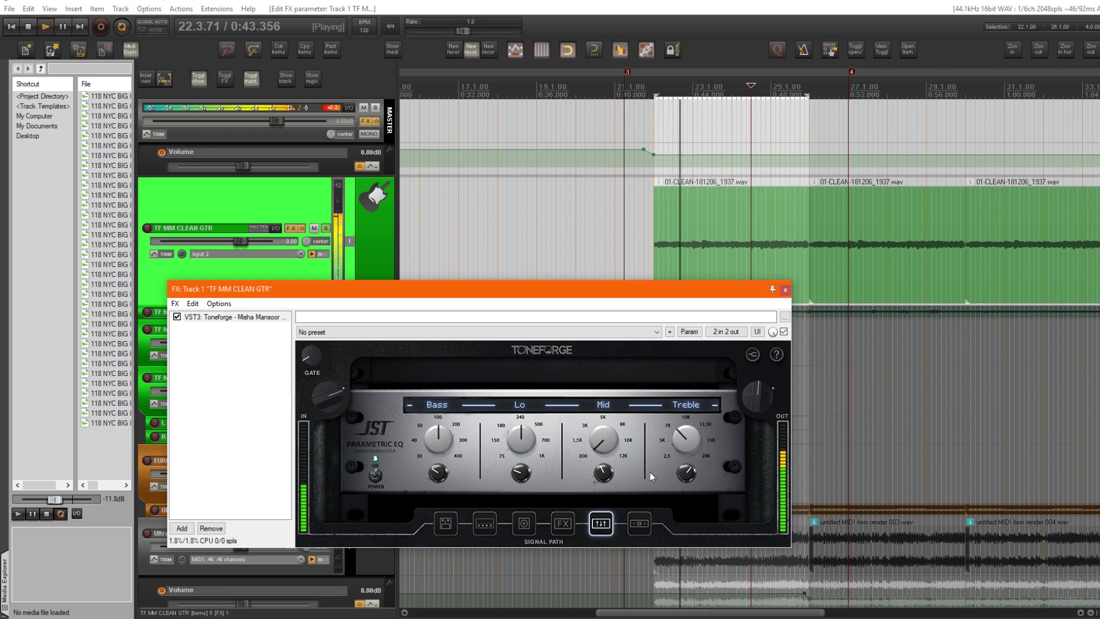
Switch the clean guitar's compressor off during playback, close the effects window, and stop.
click(640, 523)
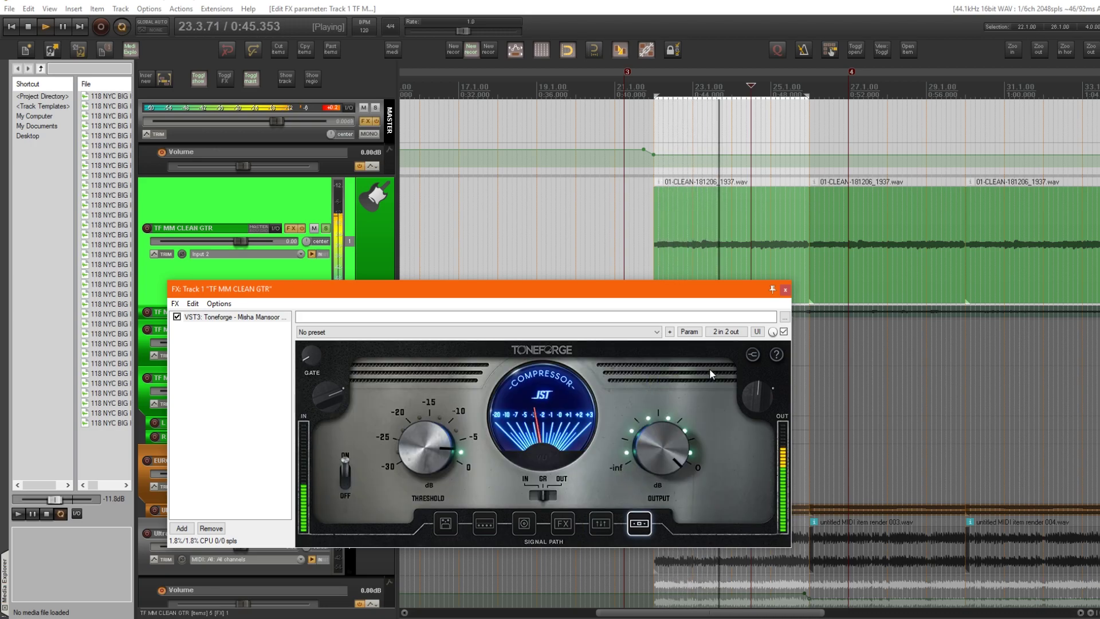
click(344, 484)
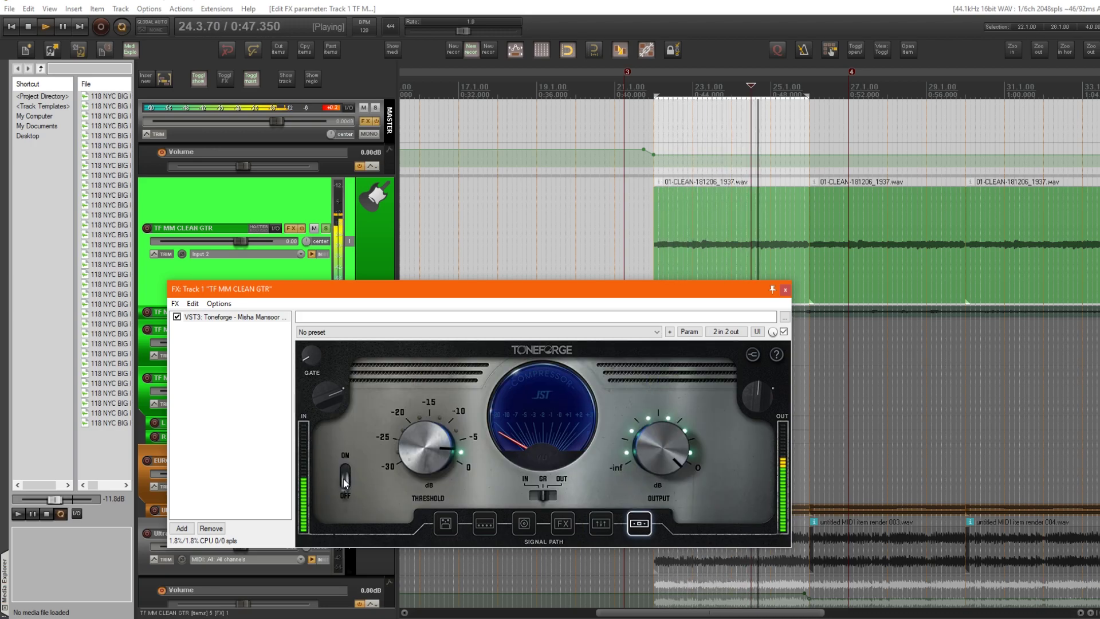
click(785, 289)
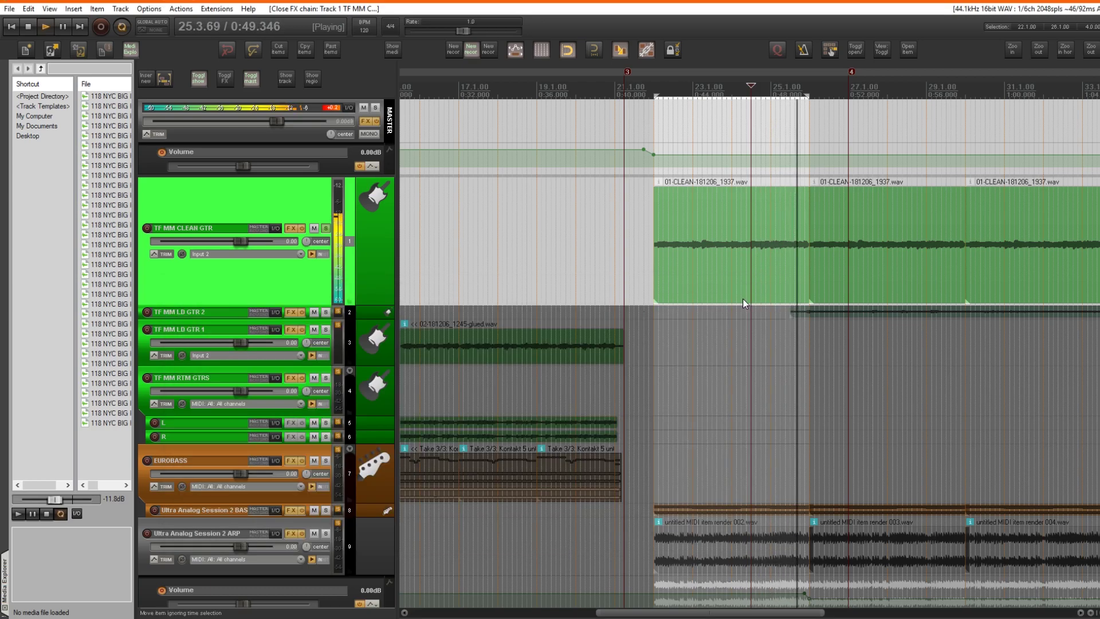
key(space)
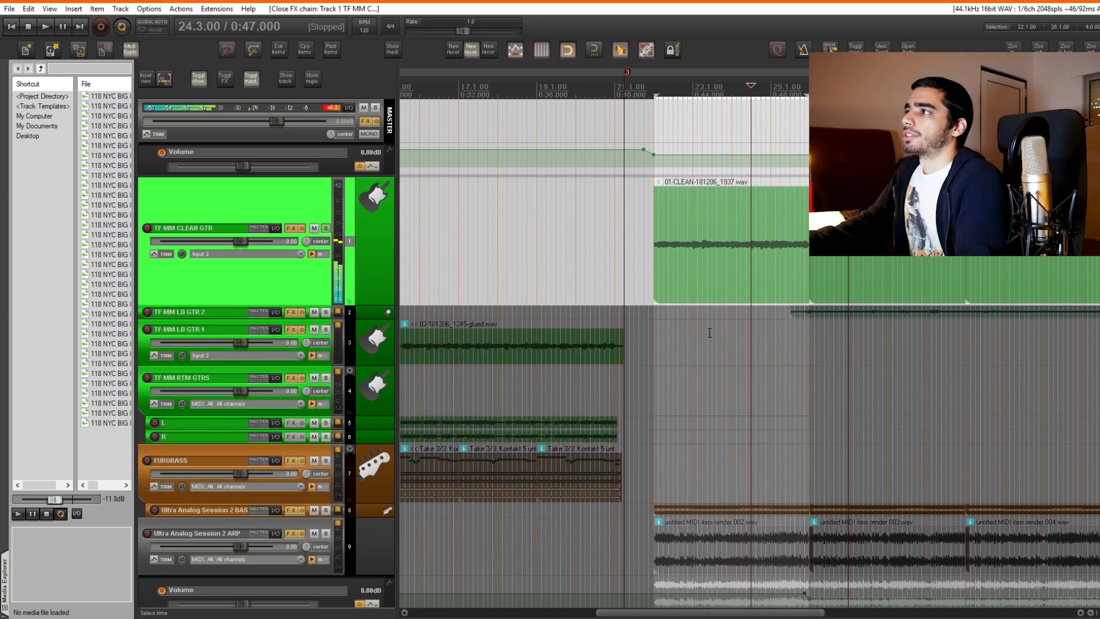
Unsolo the clean guitar, enlarge and solo TF MM LD GTR 2, and open its effects window.
scroll(737, 302, down, 2)
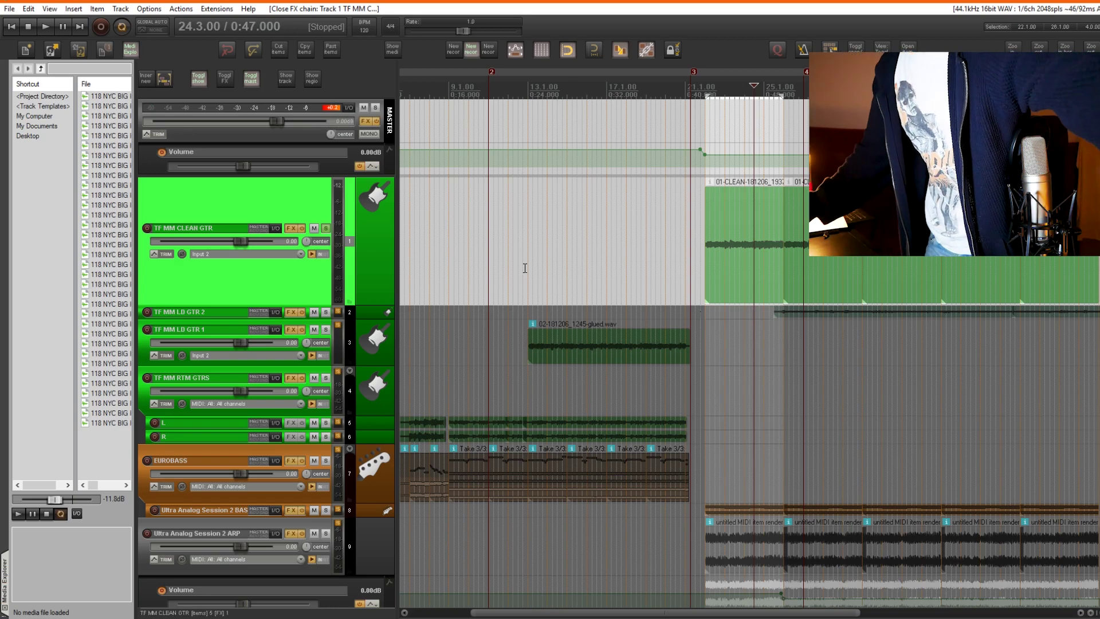
click(325, 228)
scroll(800, 354, down, 2)
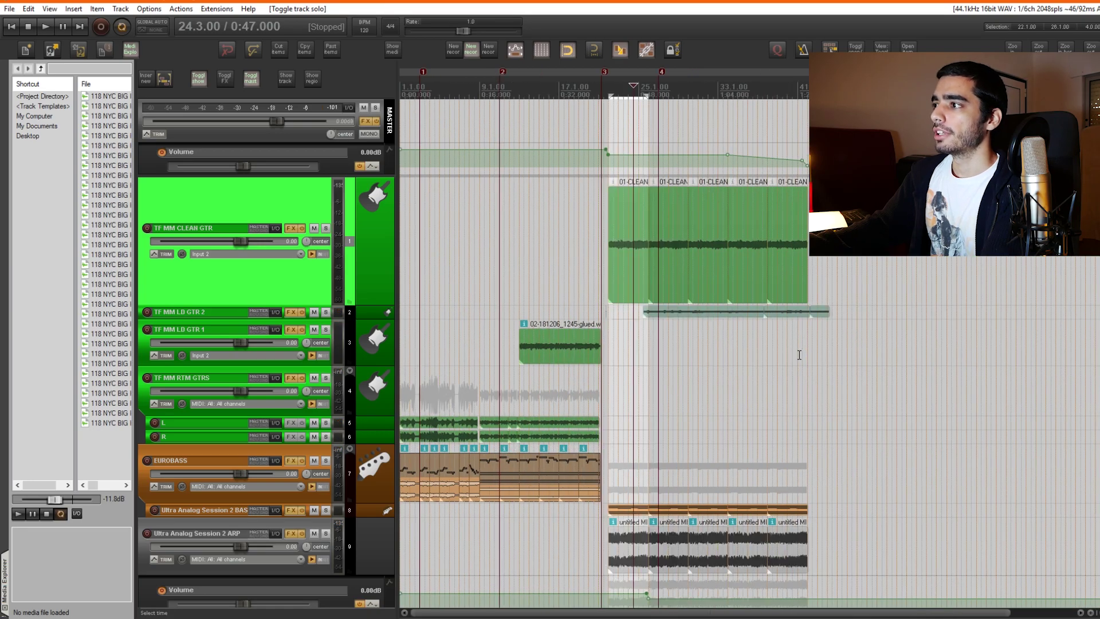
click(376, 315)
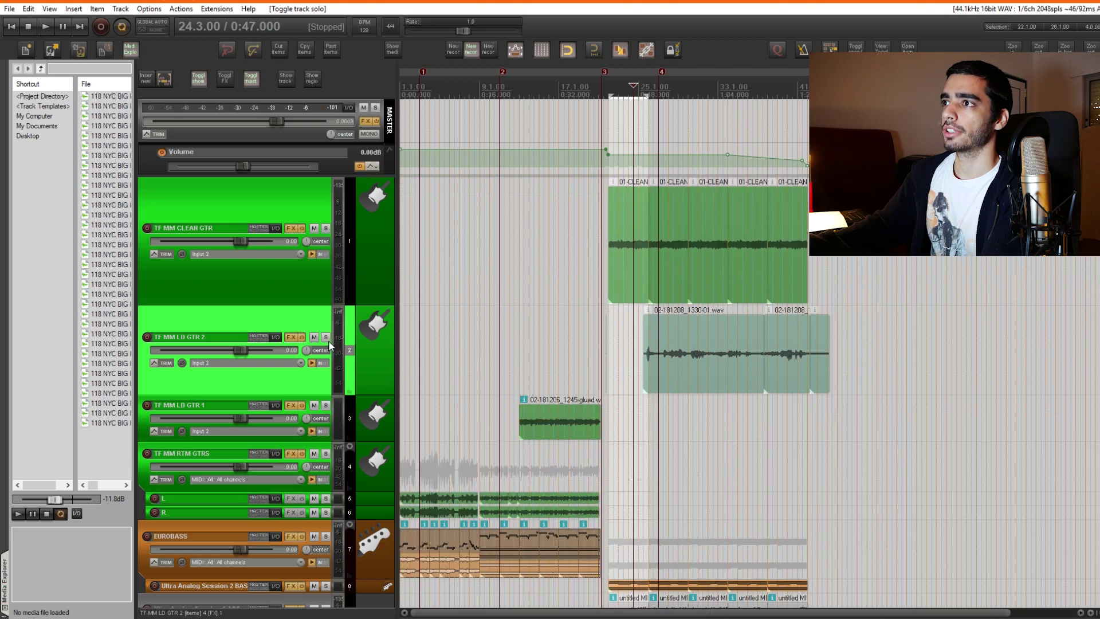
click(326, 337)
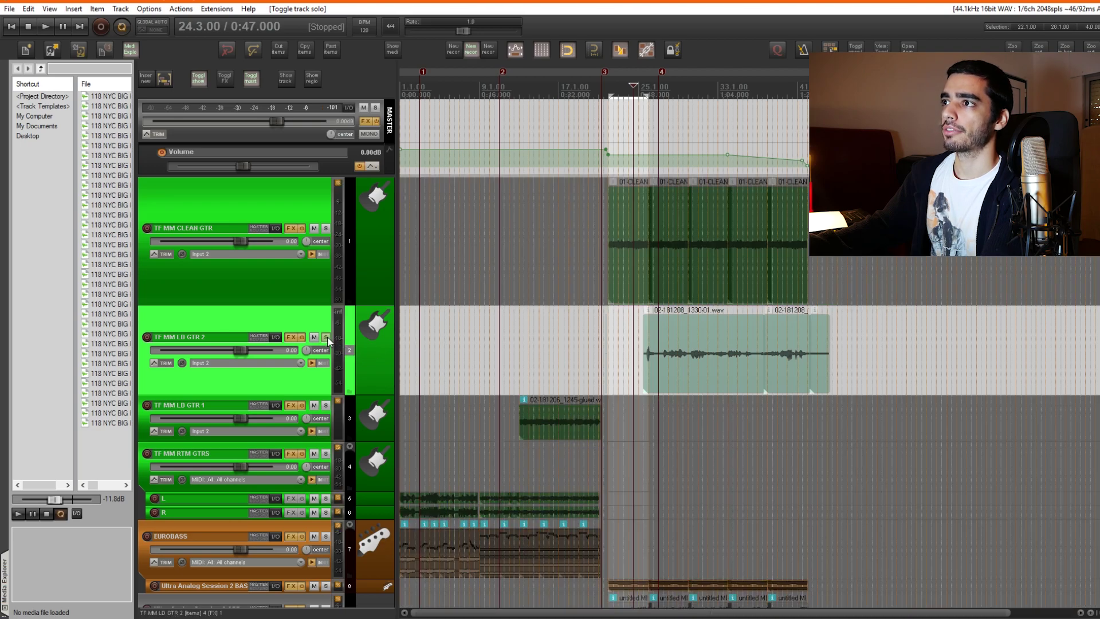
click(292, 337)
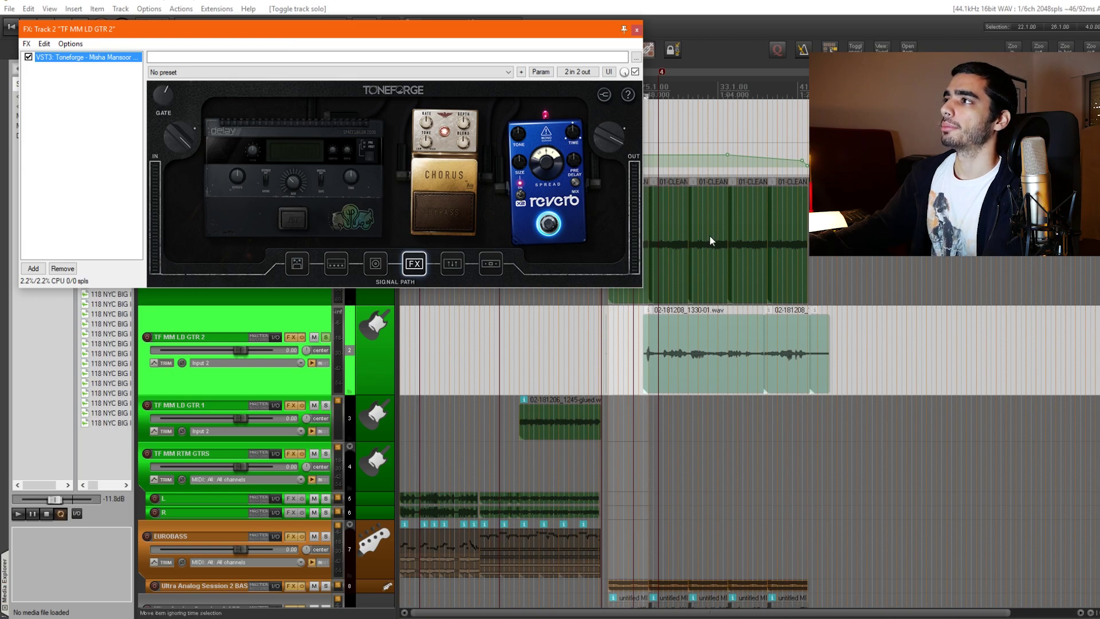
Move the effects window off the arrangement and set the loop selection from 25.3.00 to 42.1.00 for the second lead guitar.
scroll(711, 241, up, 2)
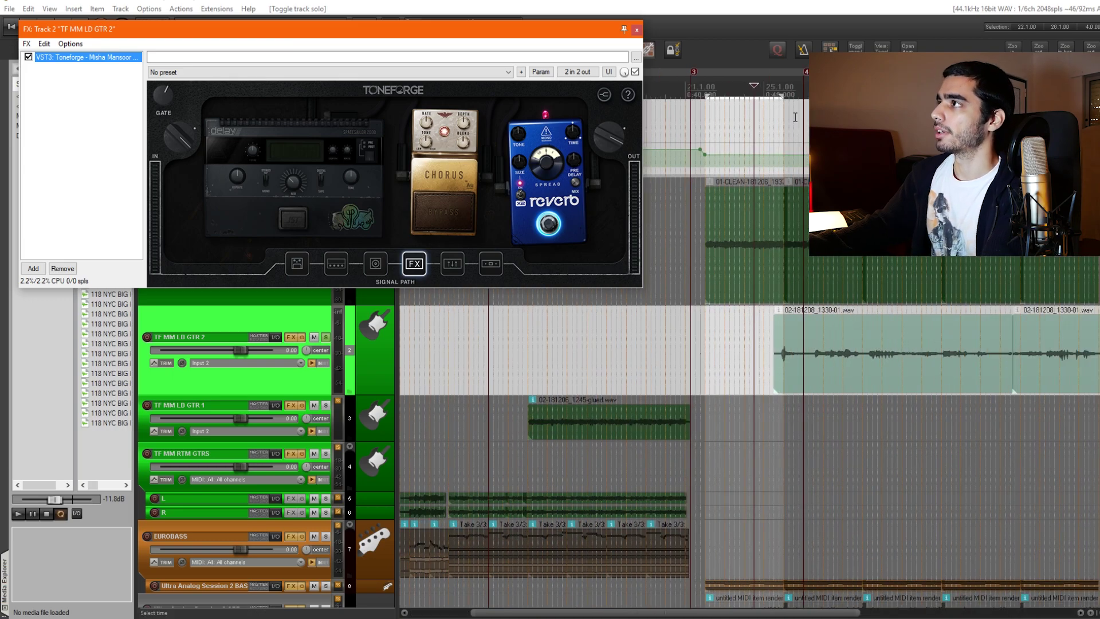
drag(782, 100, 953, 100)
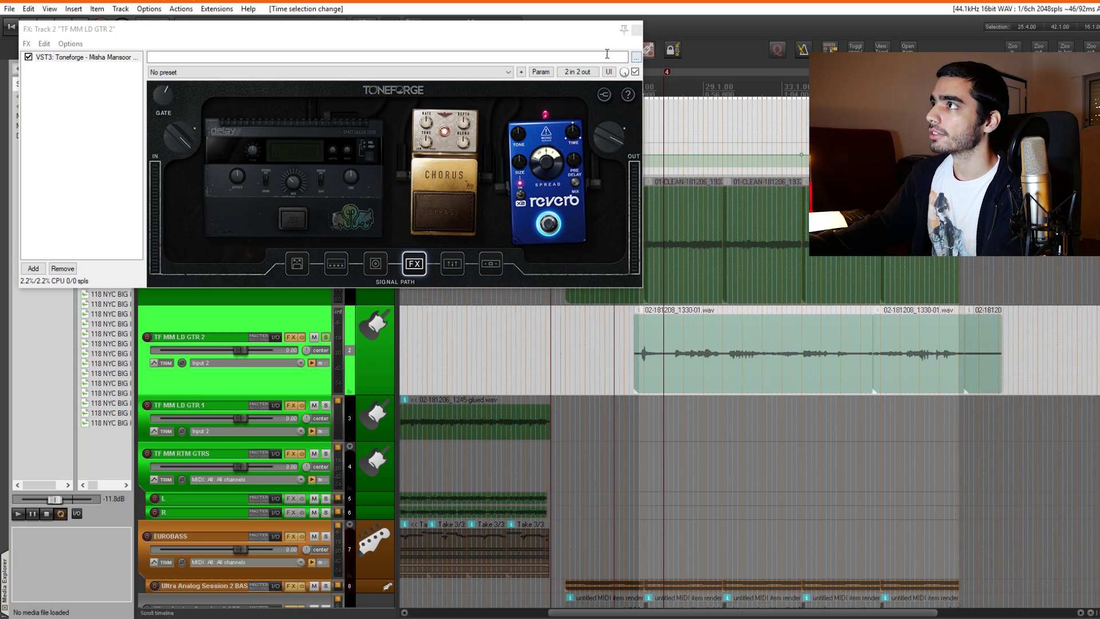
drag(572, 32, 432, 198)
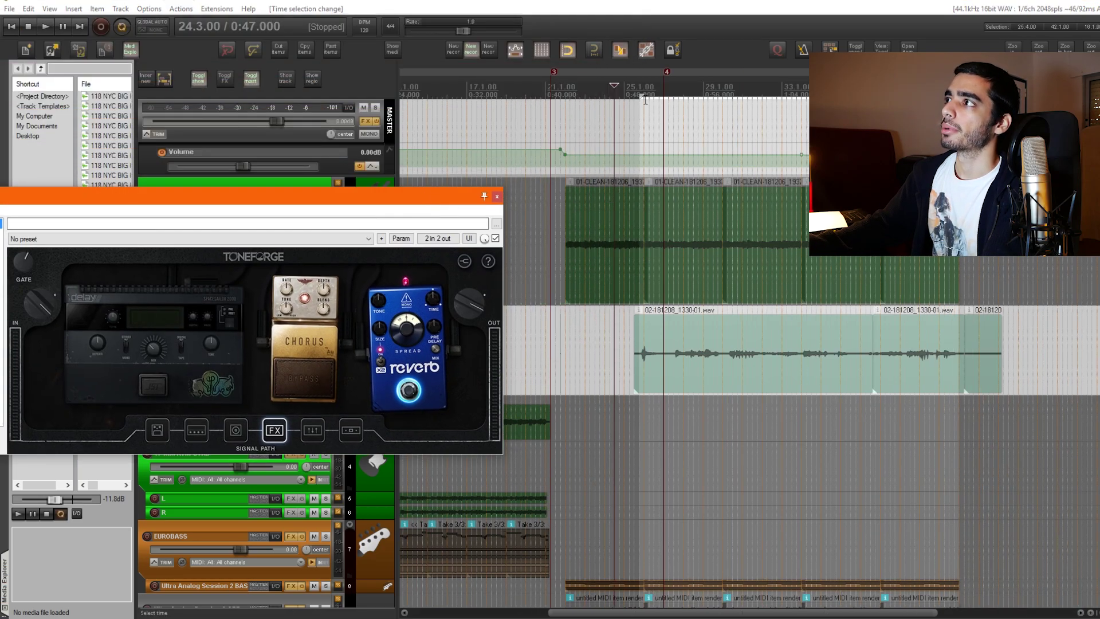
drag(552, 98, 965, 99)
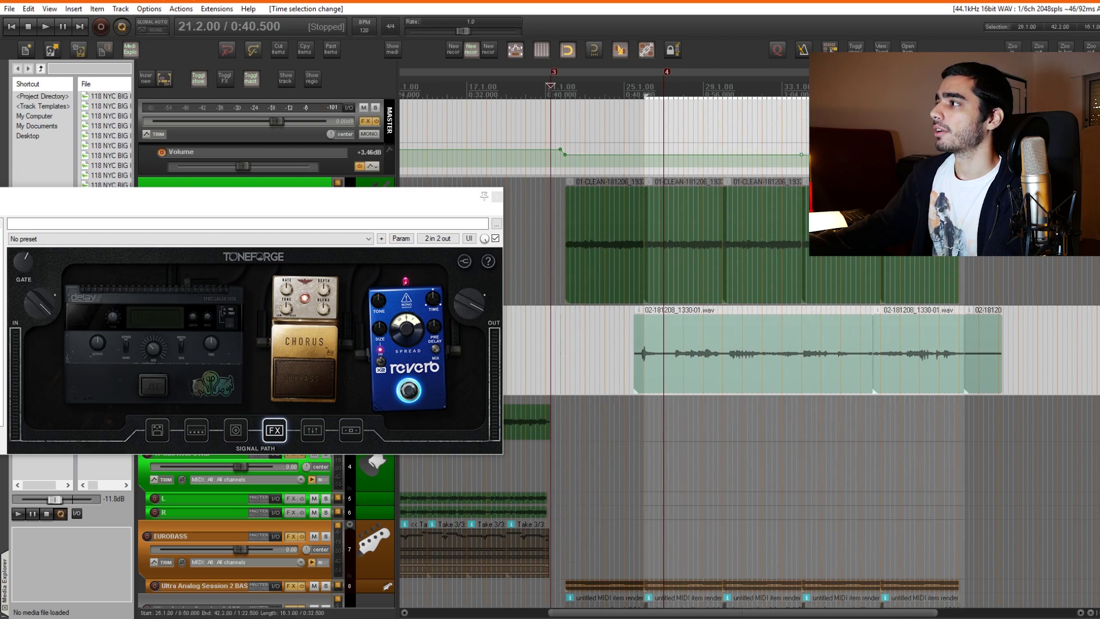
drag(646, 94, 636, 96)
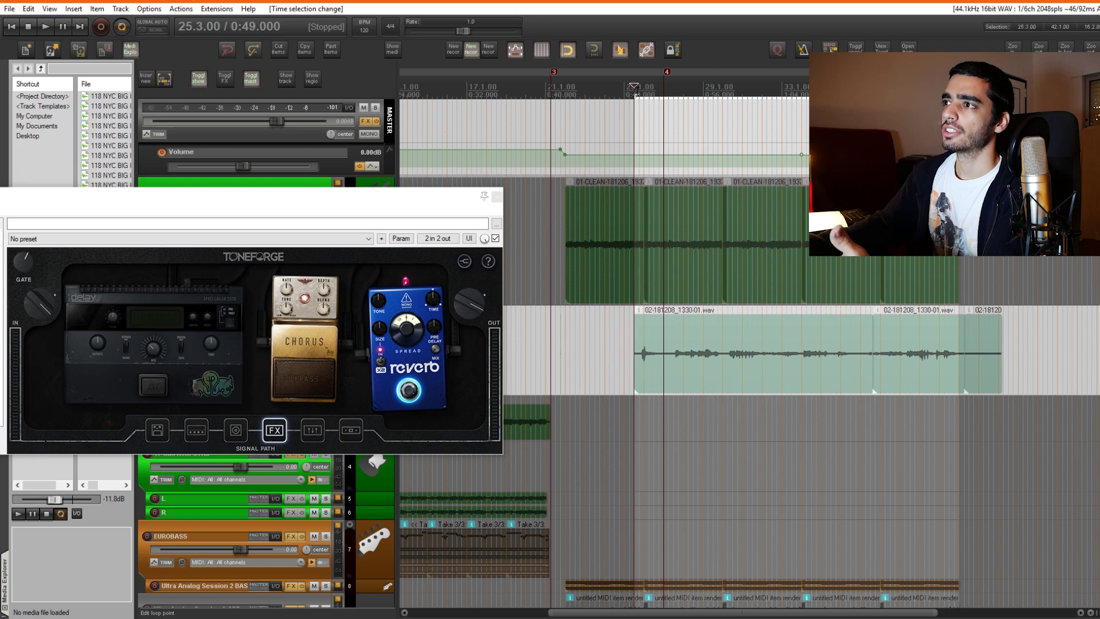
Play the second lead guitar's loop and examine its delay, chorus and reverb pedals.
scroll(729, 145, up, 2)
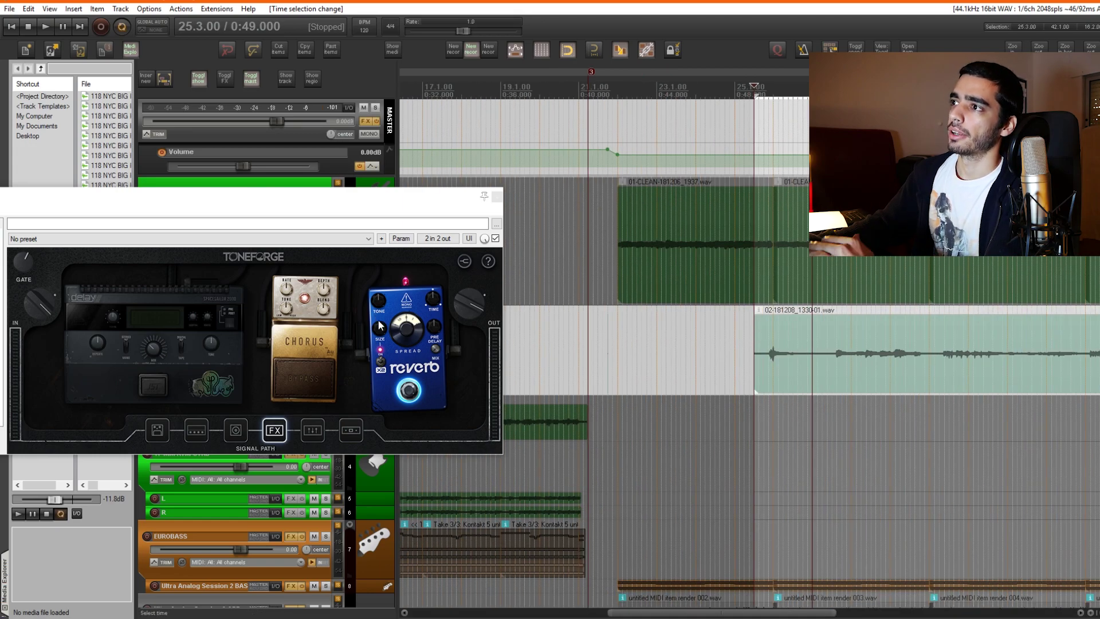
click(281, 437)
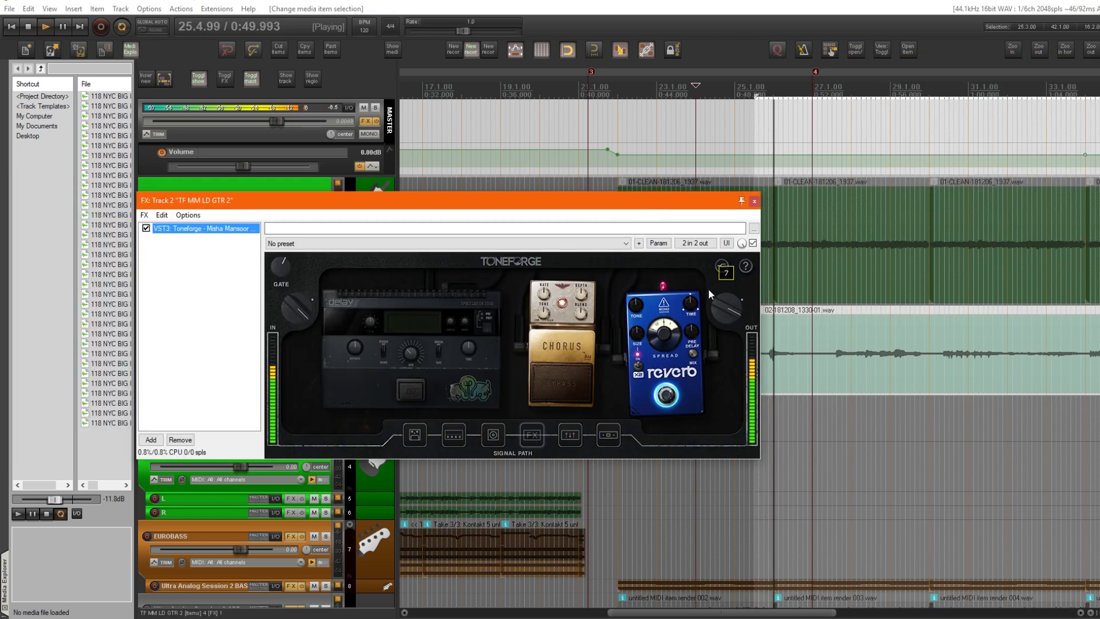
click(538, 439)
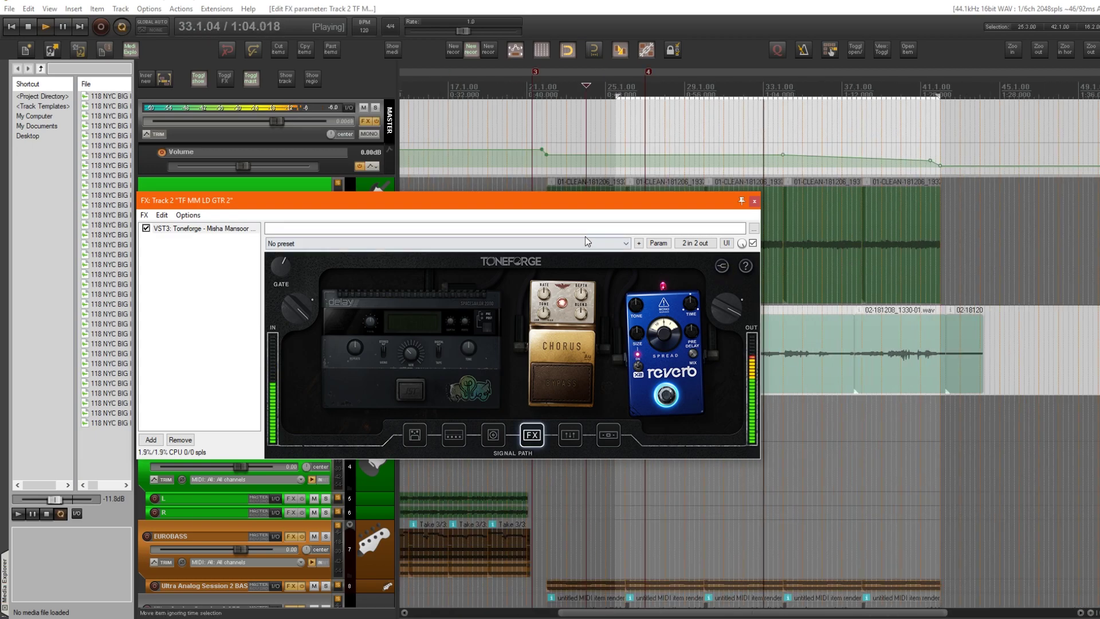
Open the second lead guitar's reverb pedal close-up, move the window off the clip, and set the loop selection to its first clip.
drag(566, 199, 417, 330)
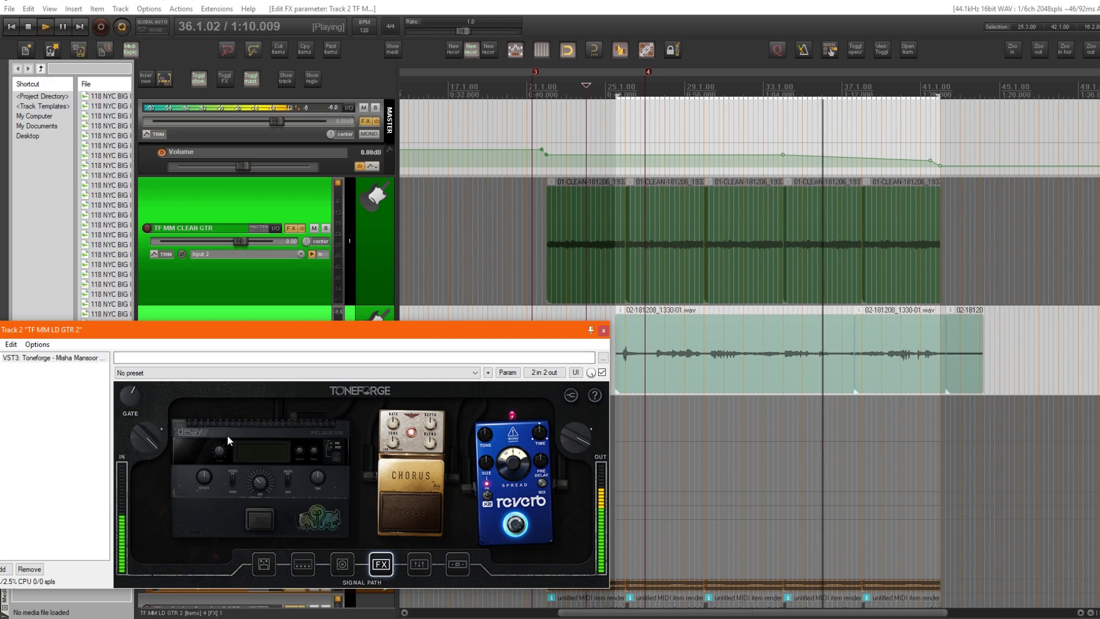
click(515, 527)
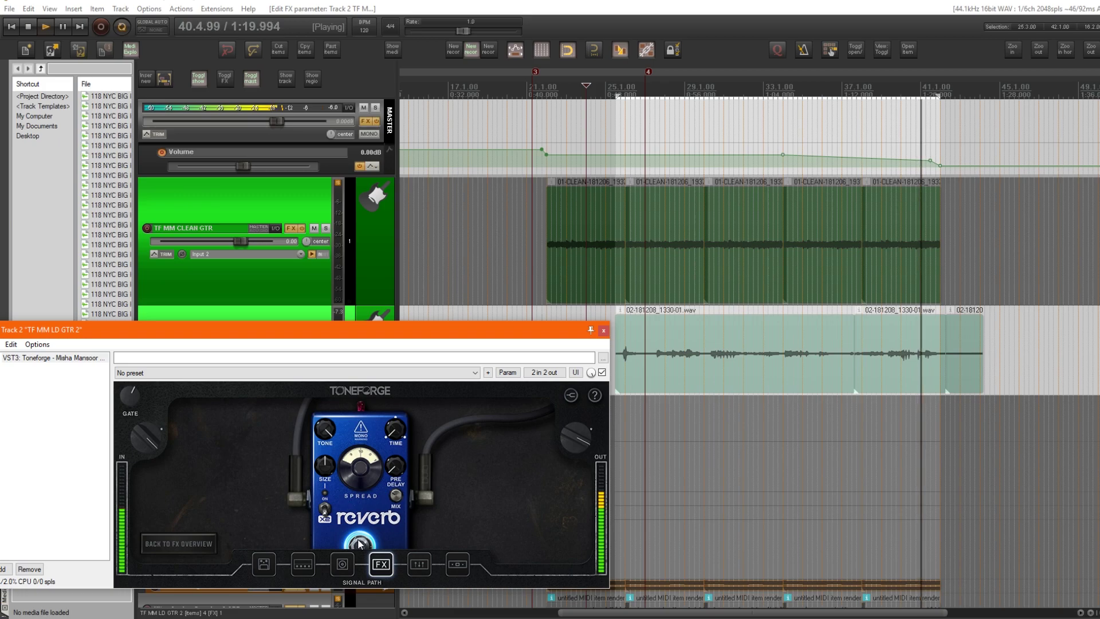
mouse_move(568, 431)
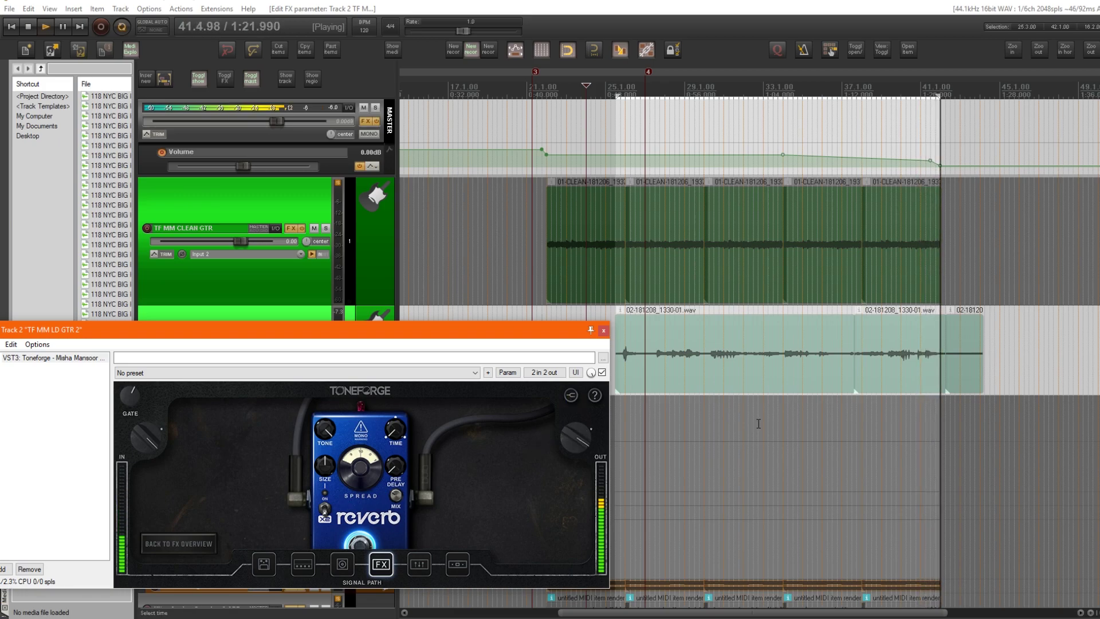
drag(286, 329, 283, 174)
click(735, 349)
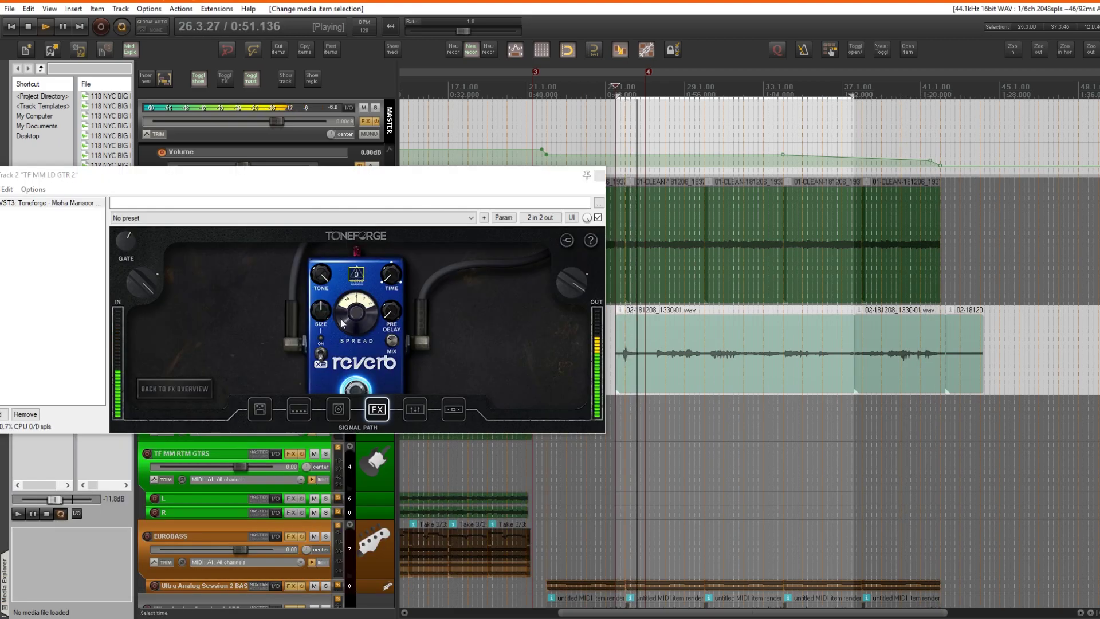
Adjust the reverb pedal's spread while the loop plays, and stop playback.
click(362, 179)
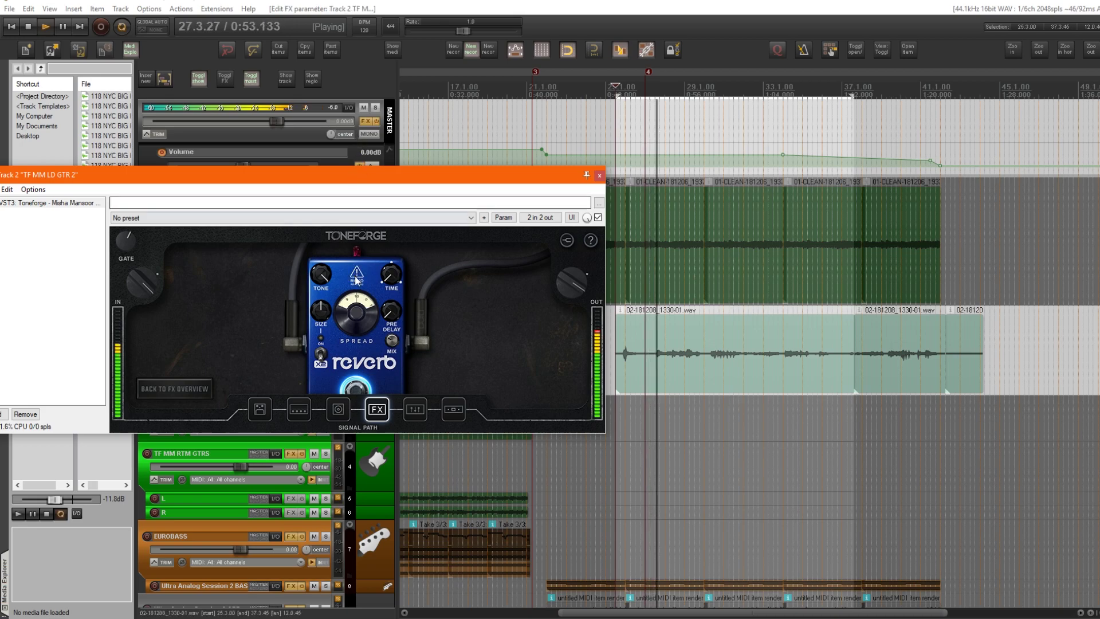
scroll(357, 311, up, 2)
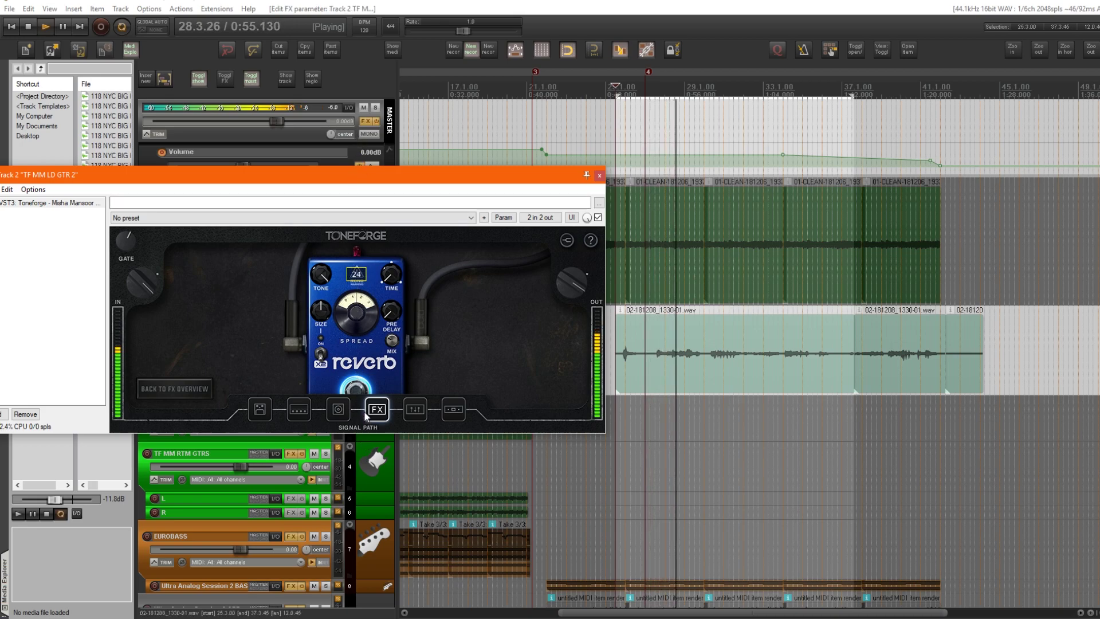
key(space)
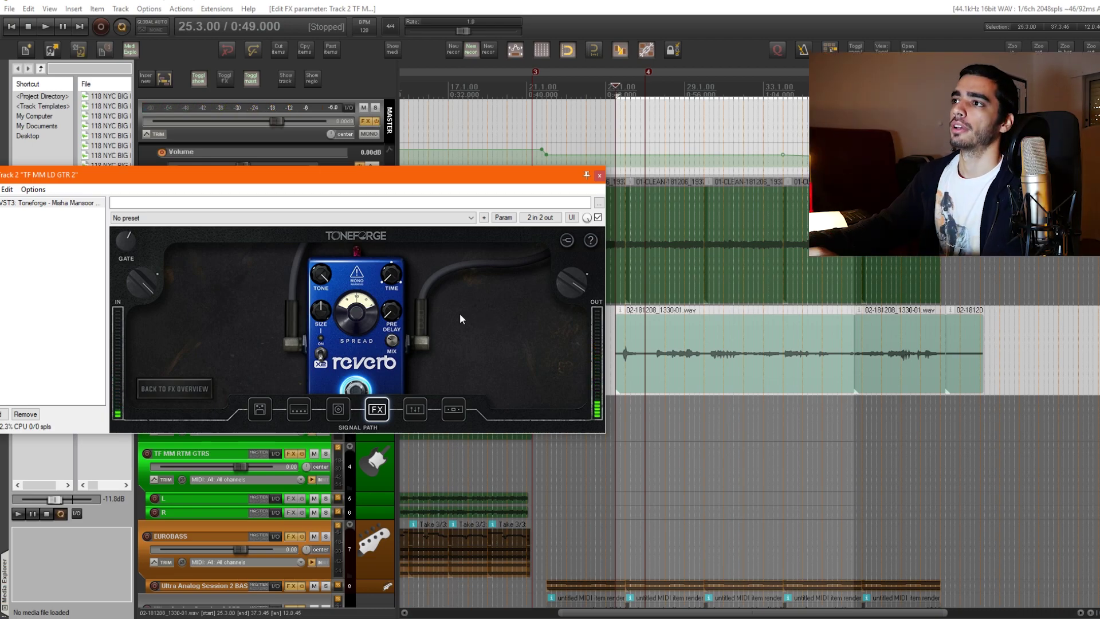
Compare the reverb pedal with its X2 switch on and off during playback, and stop.
mouse_move(356, 322)
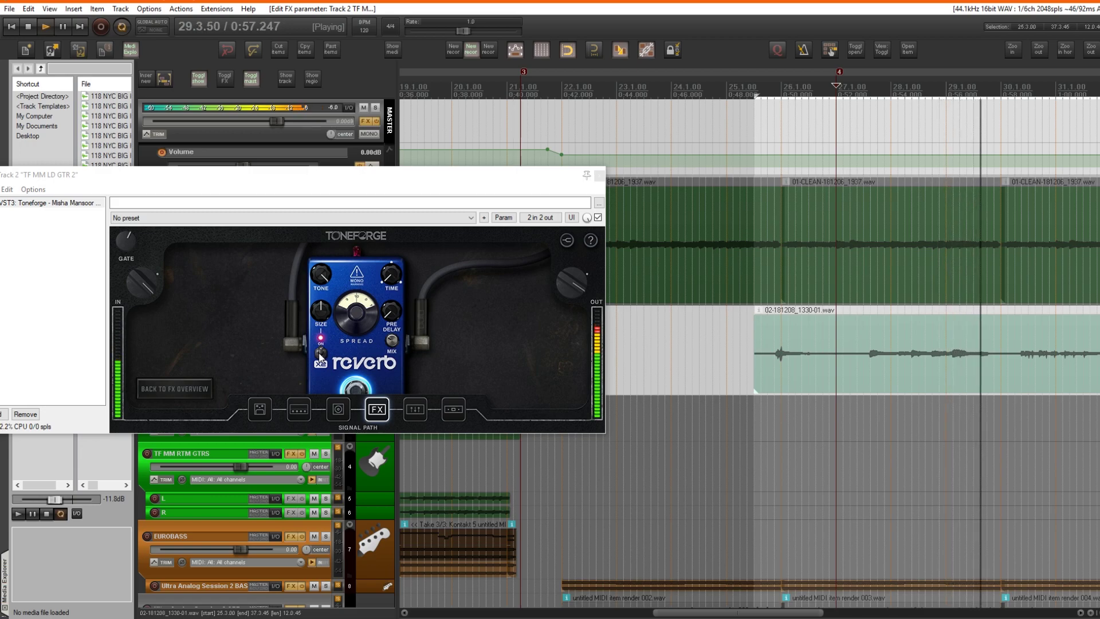
click(319, 354)
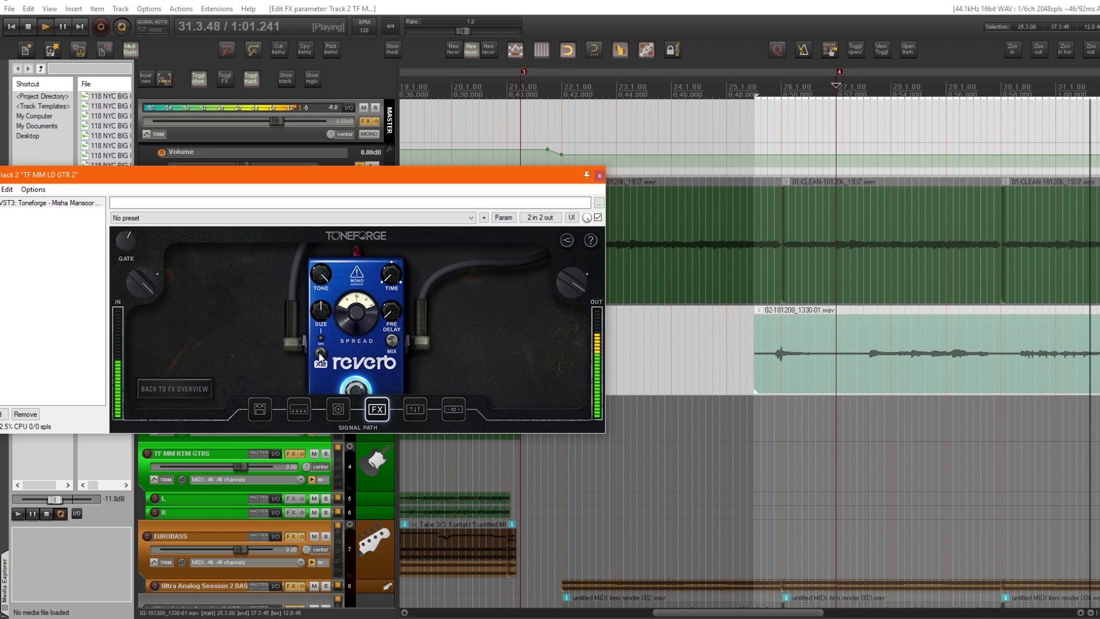
click(320, 354)
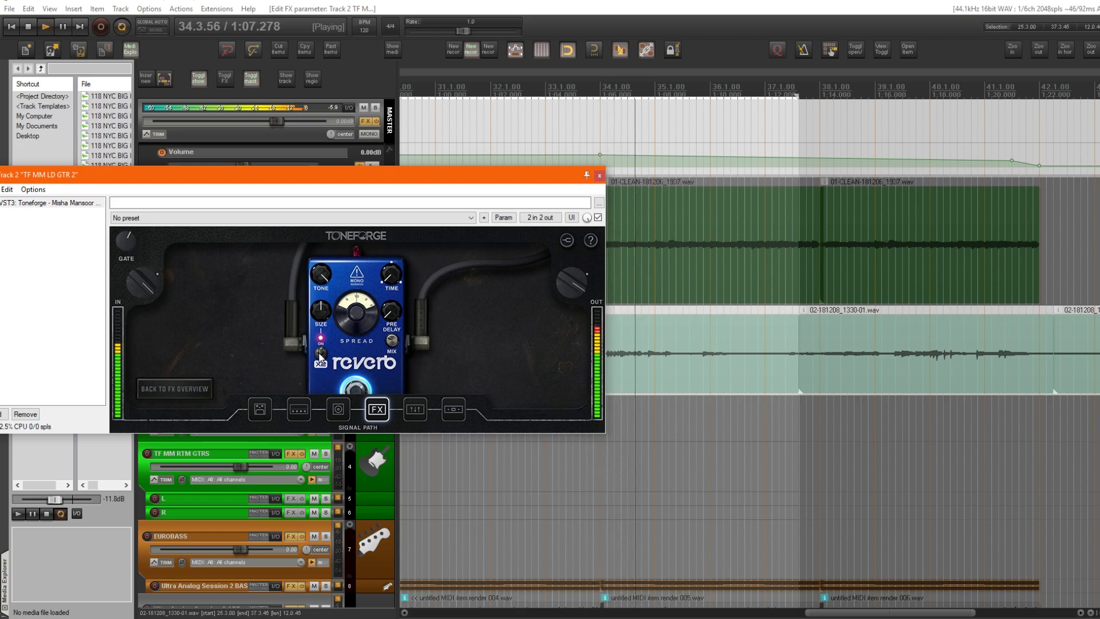
click(320, 354)
key(space)
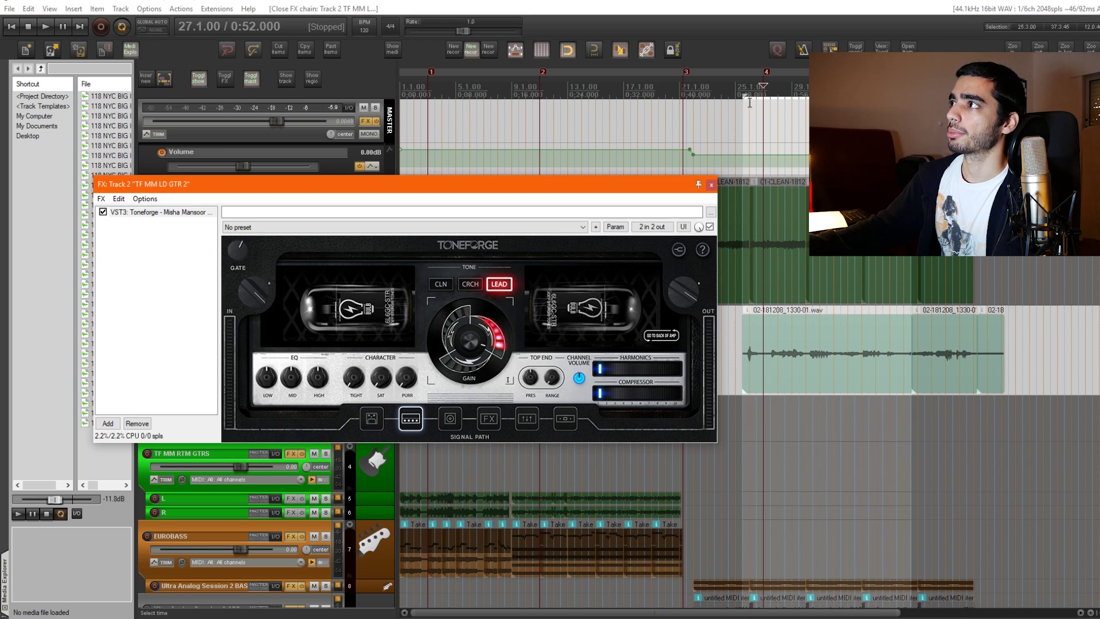
Play the second lead guitar's loop and try the gain control on the amp's LEAD tone.
drag(606, 185, 552, 182)
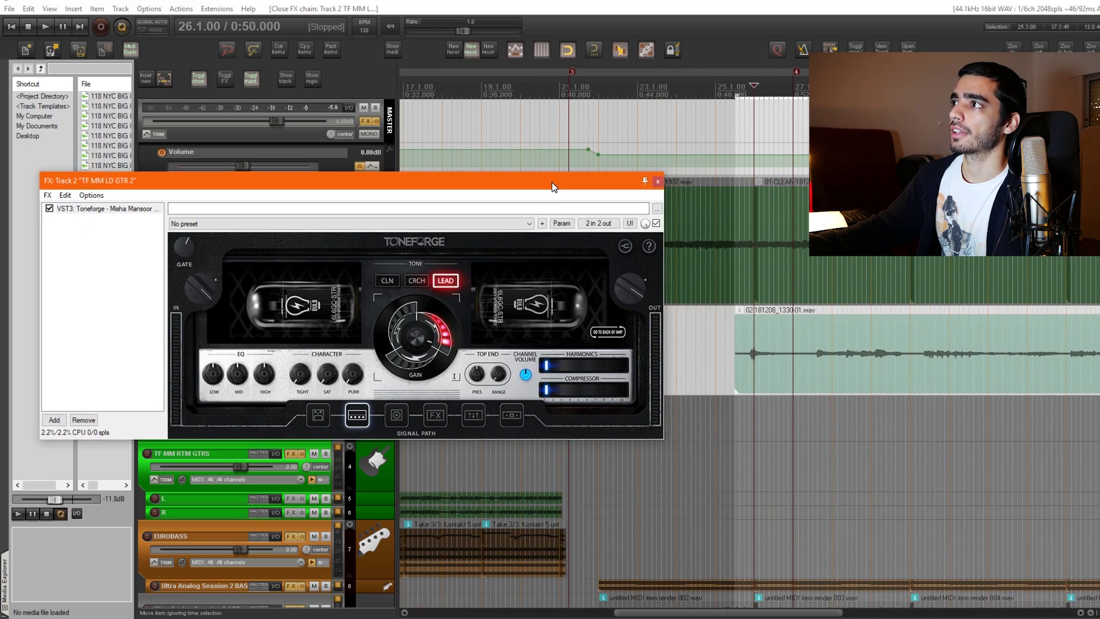
scroll(768, 203, up, 2)
key(space)
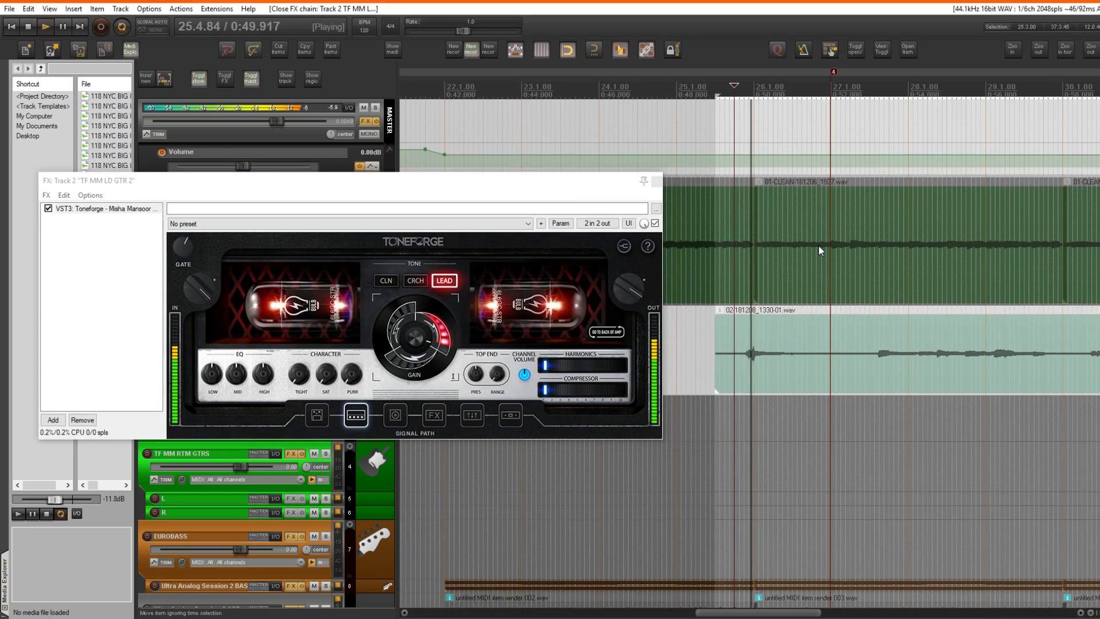
click(441, 298)
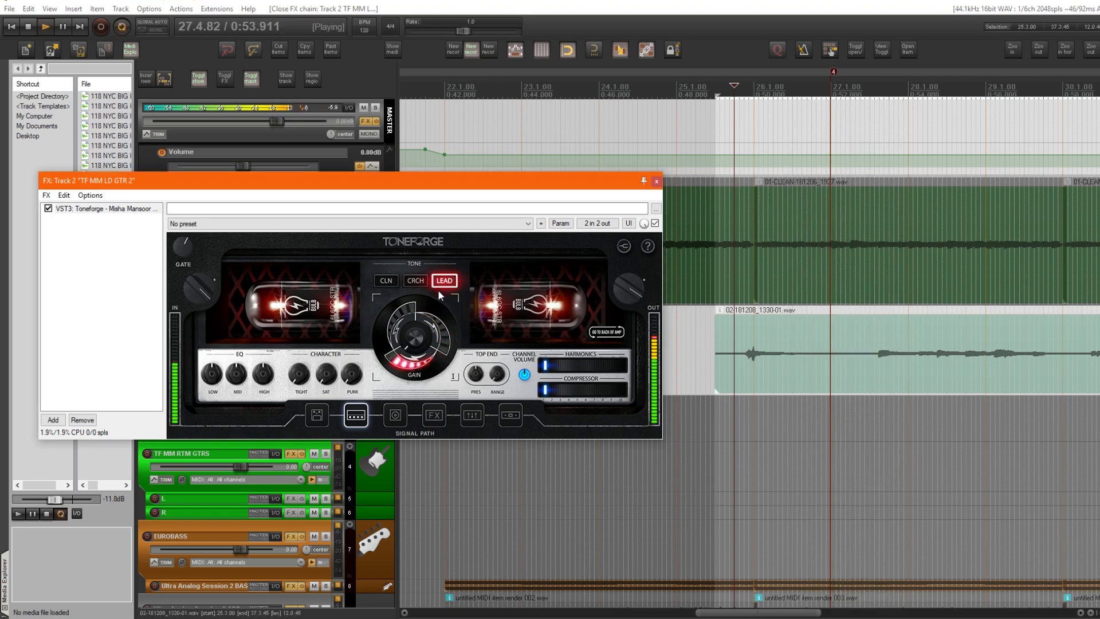
drag(437, 290, 434, 393)
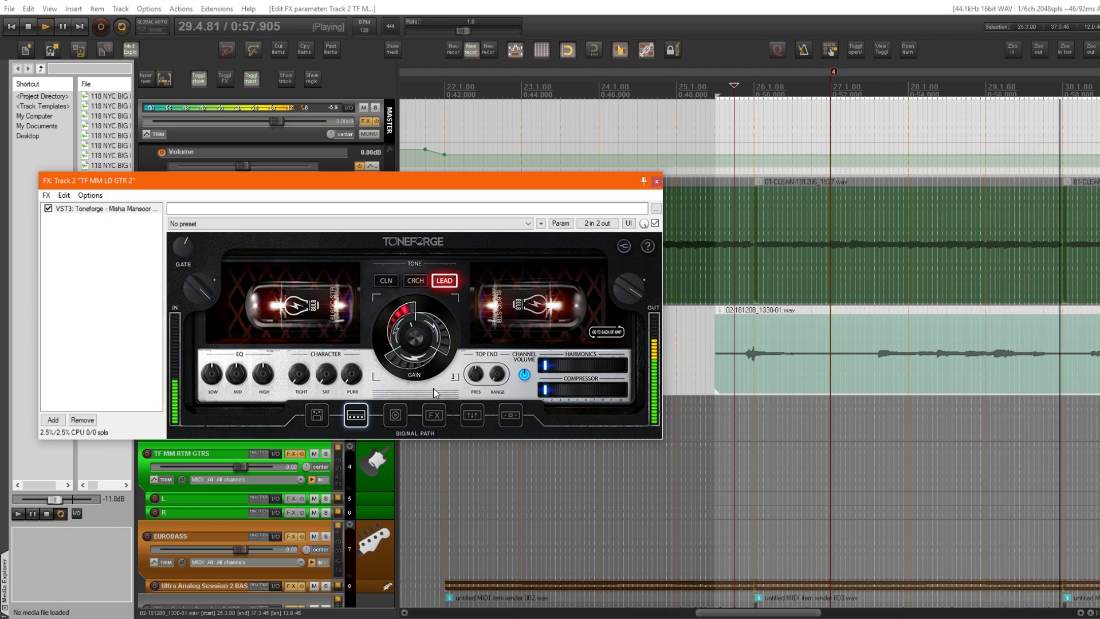
Change the second lead guitar's cabinet to the ML Sound Lab Cab and restart playback from 27.2.00.
click(395, 415)
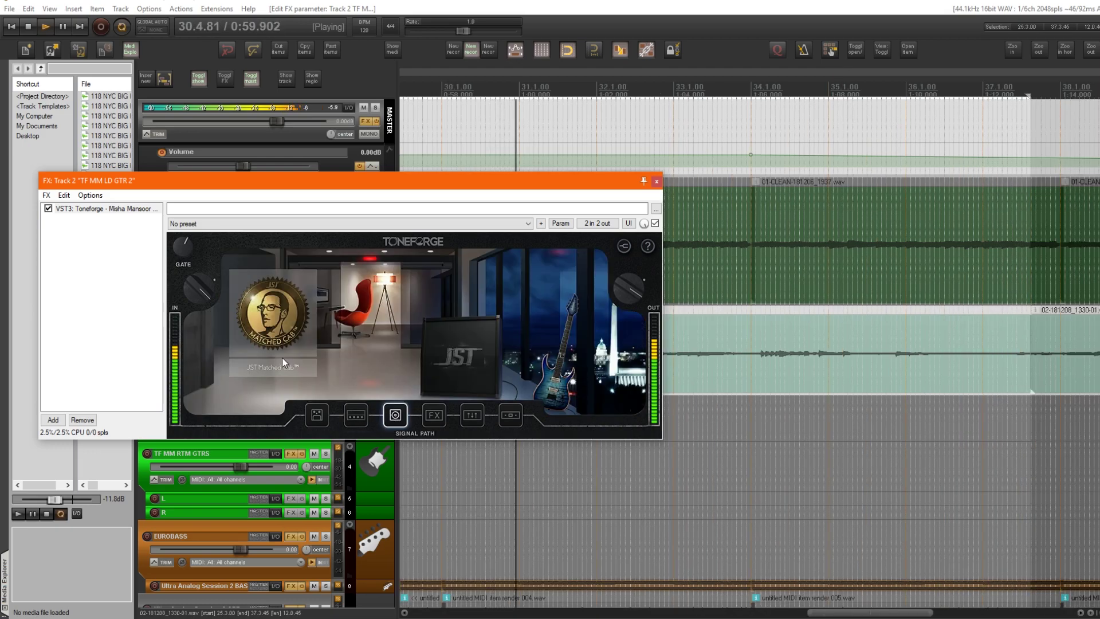
click(282, 361)
click(302, 473)
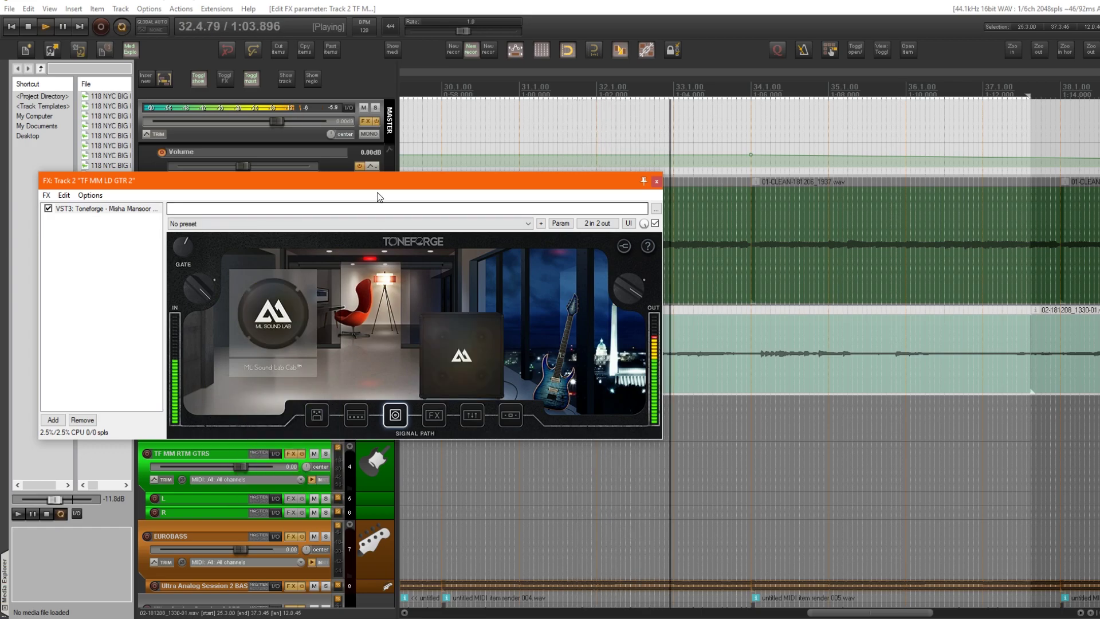
drag(376, 181, 637, 459)
scroll(617, 394, down, 5)
click(584, 417)
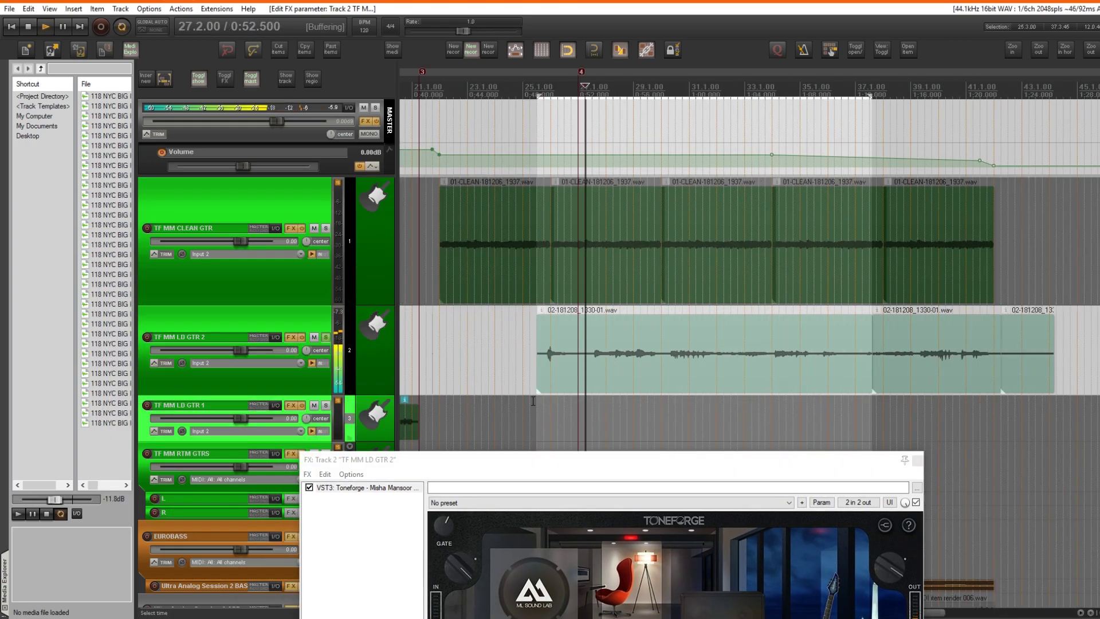
drag(404, 454, 286, 265)
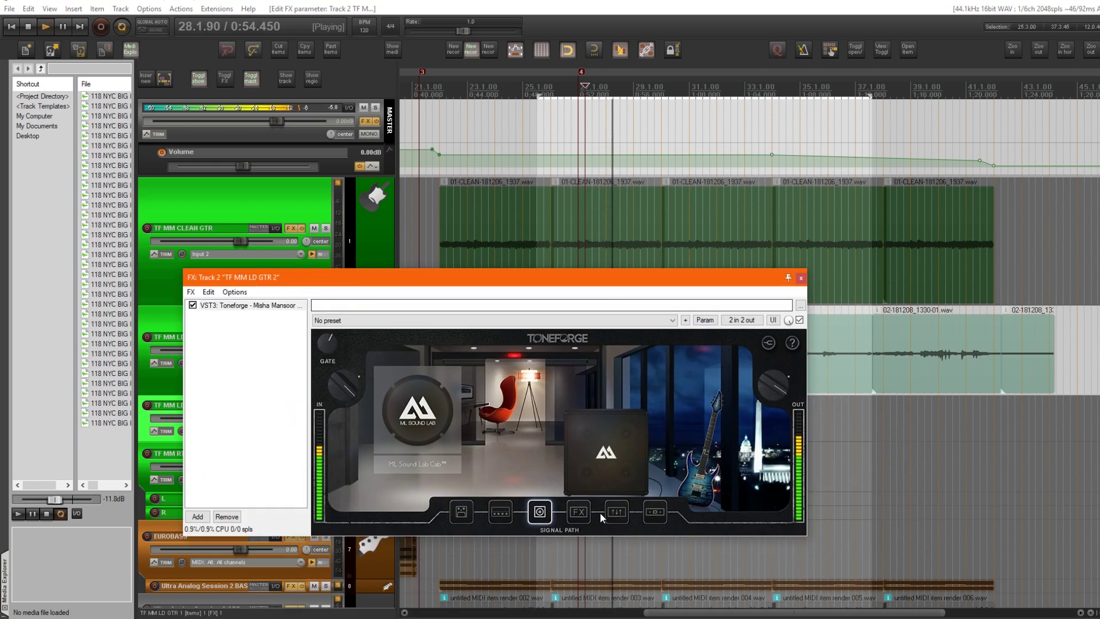
Switch on the parametric EQ, setting Mid to 1 at about 8K and Lo to -2 at about 500.
click(617, 511)
click(392, 464)
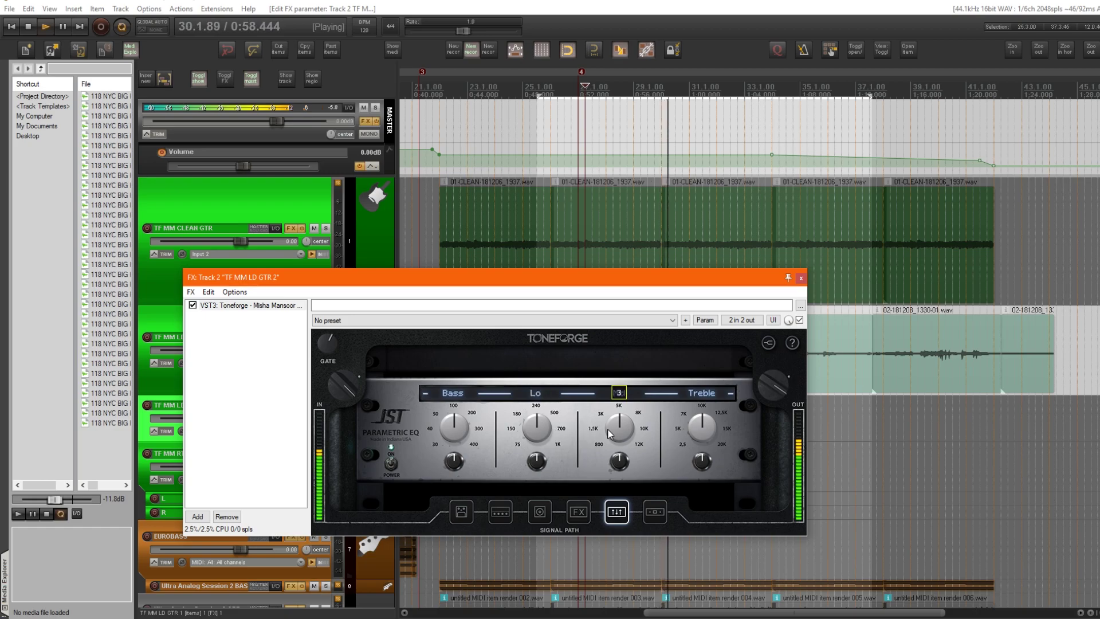
drag(619, 458, 615, 439)
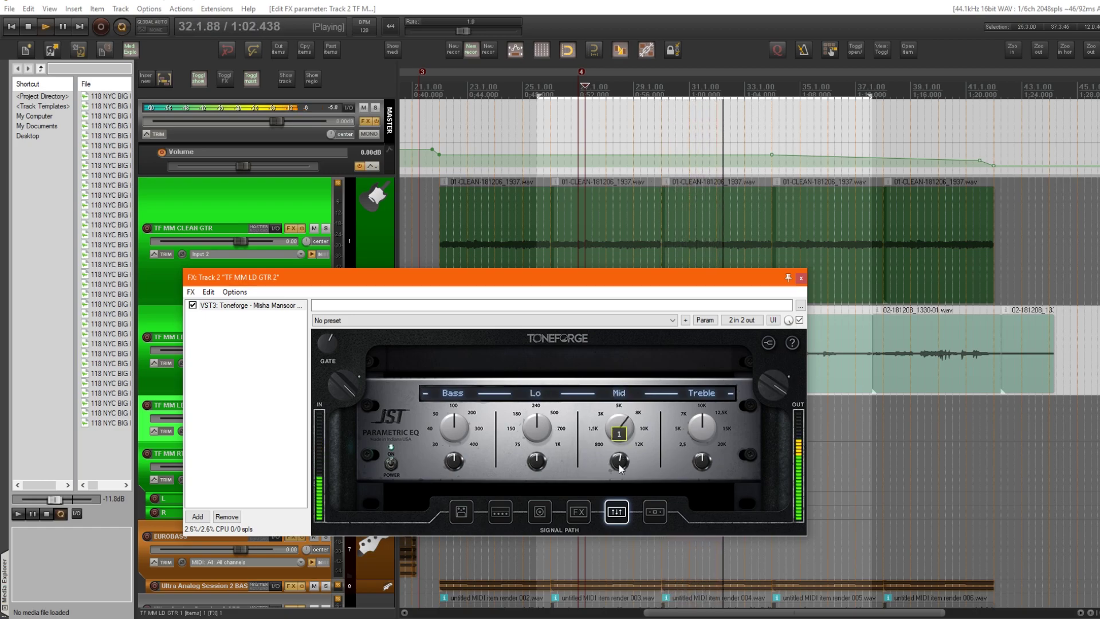
drag(537, 442, 541, 431)
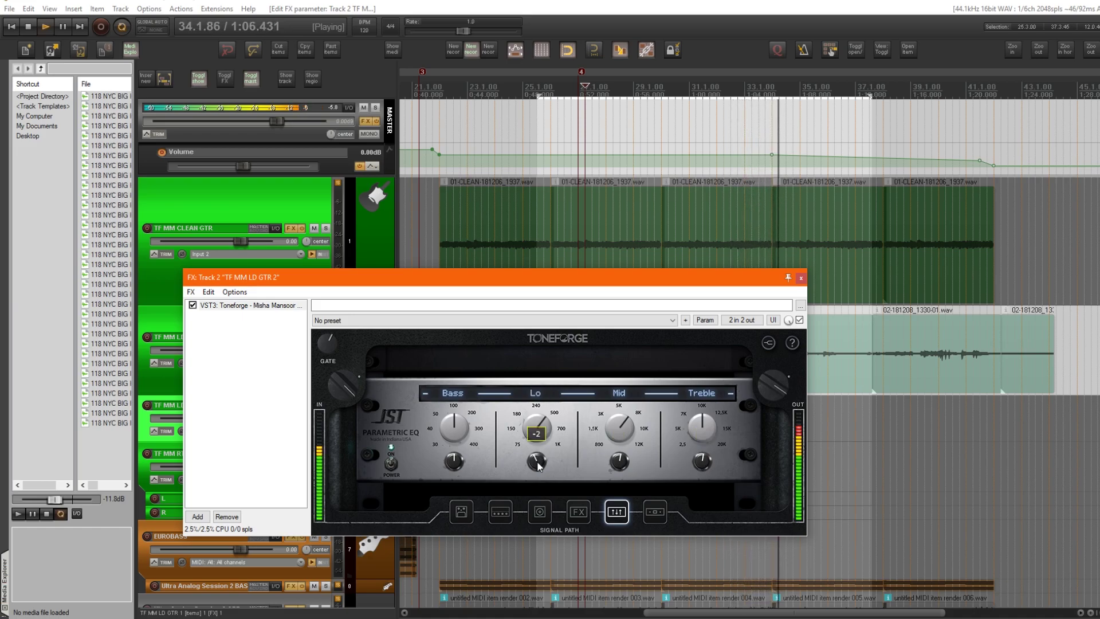
drag(536, 462, 533, 444)
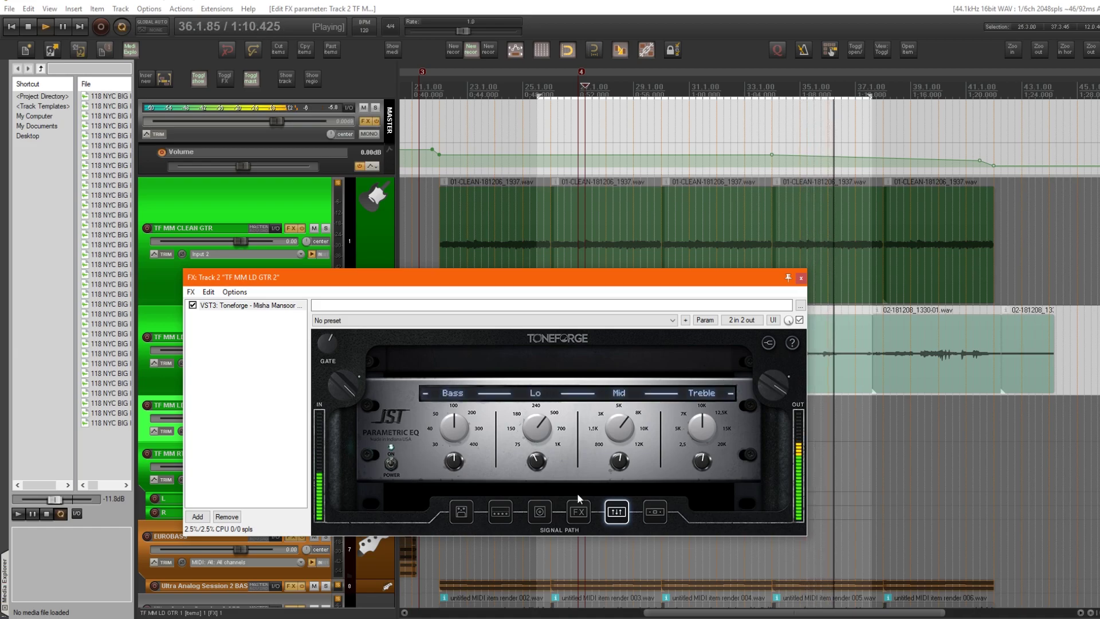
Open the second lead guitar's compressor, lower its threshold slightly, and set its output to 76.
click(655, 511)
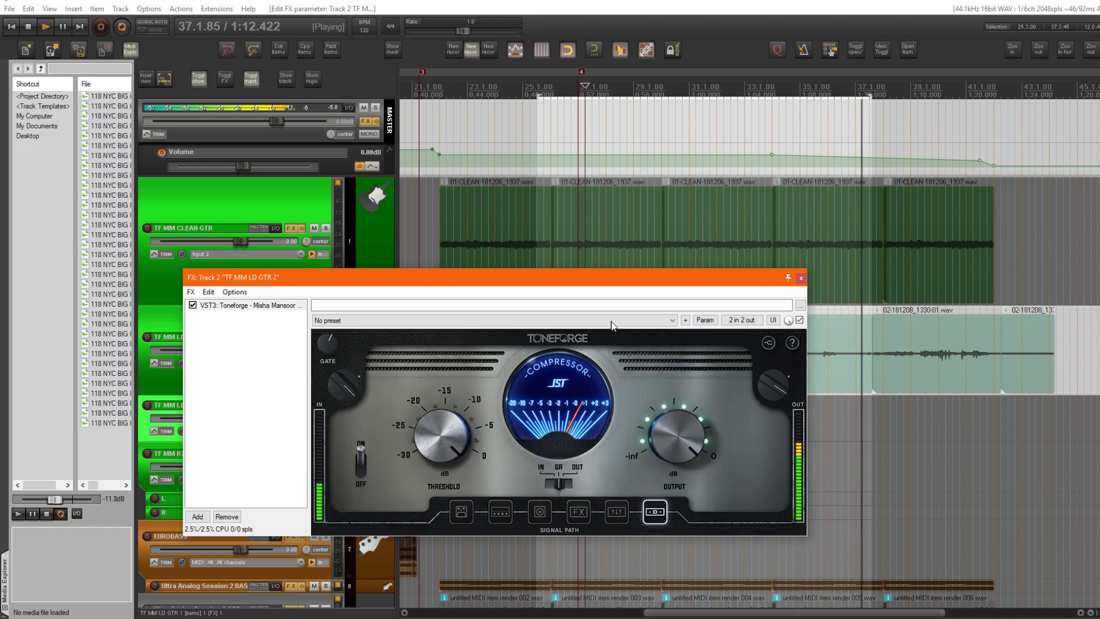
mouse_move(456, 436)
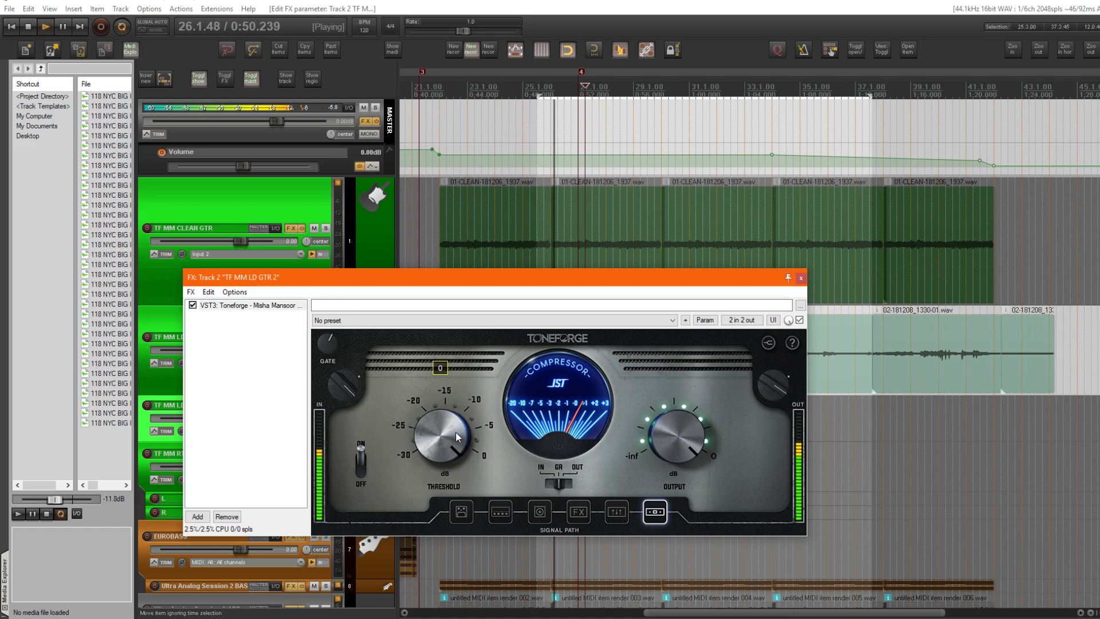
scroll(456, 436, down, 2)
mouse_move(675, 439)
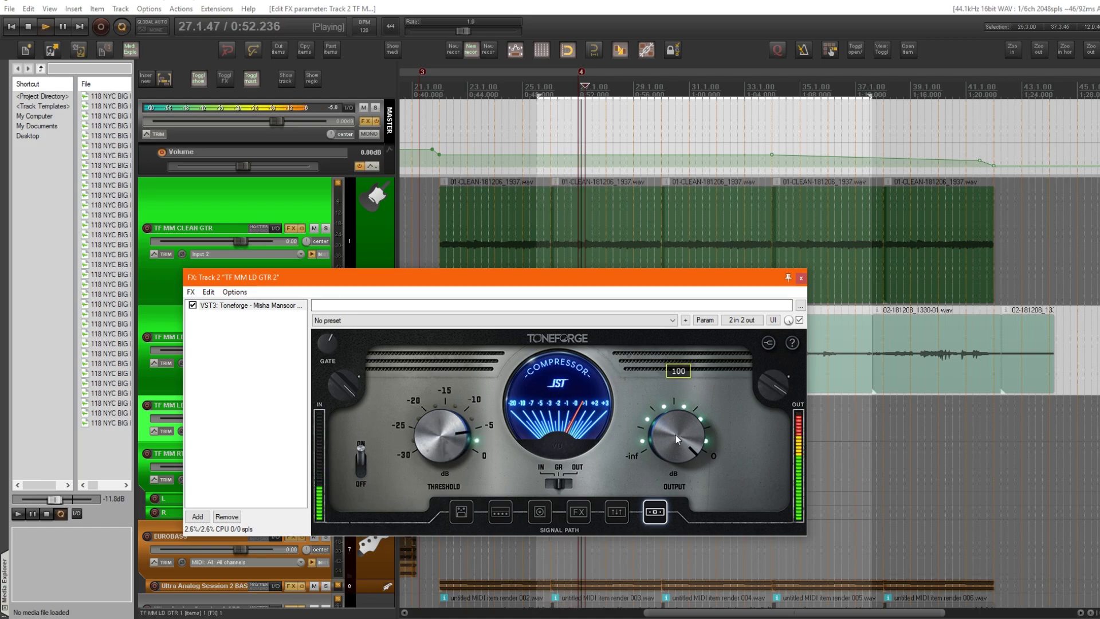
scroll(665, 440, down, 3)
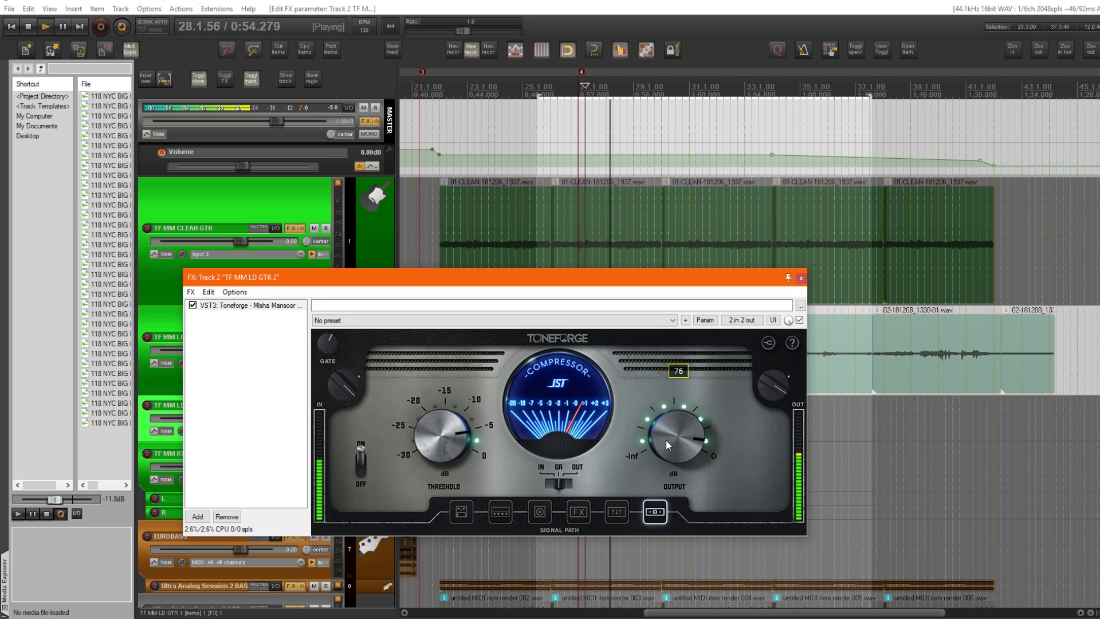
Set the compressor's threshold to about -17 dB while listening to the loop, and stop playback.
scroll(440, 436, down, 6)
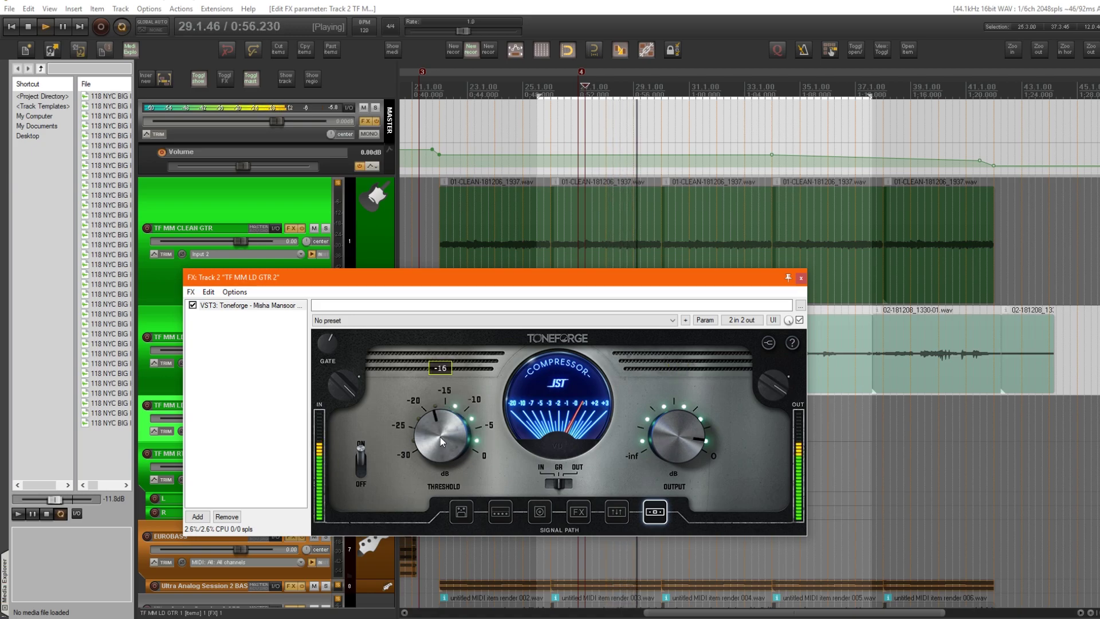
scroll(440, 436, up, 1)
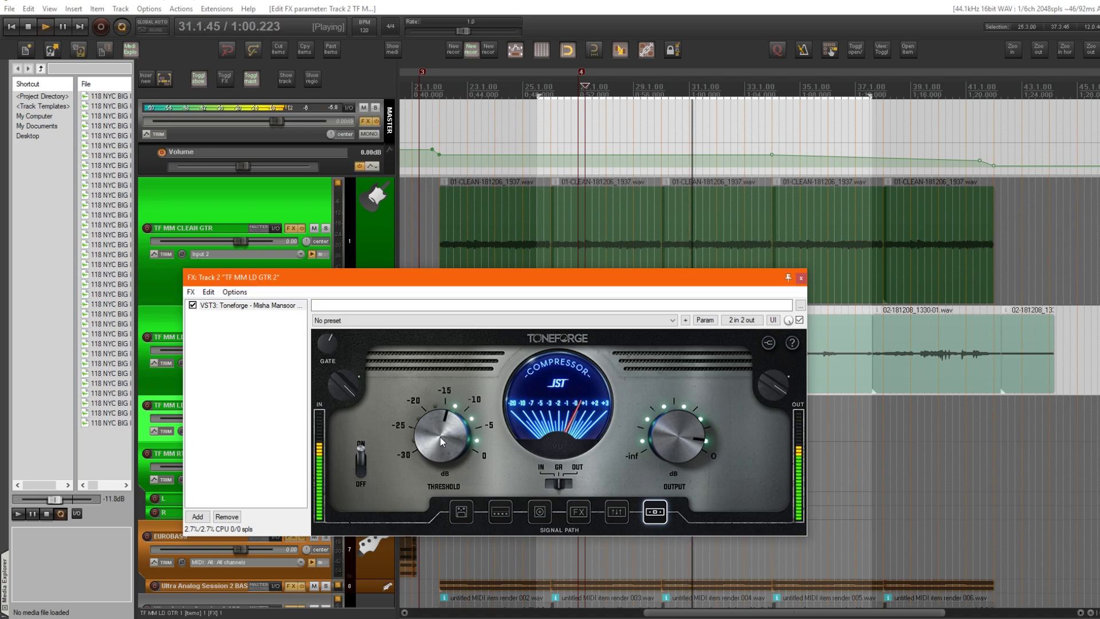
scroll(440, 437, down, 2)
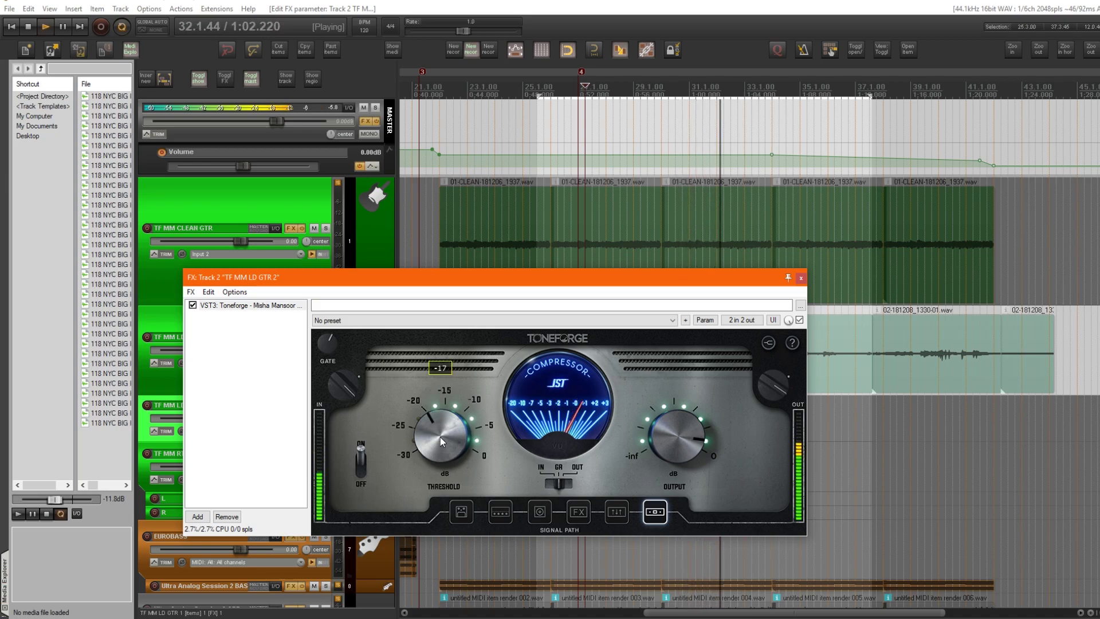
scroll(440, 437, down, 1)
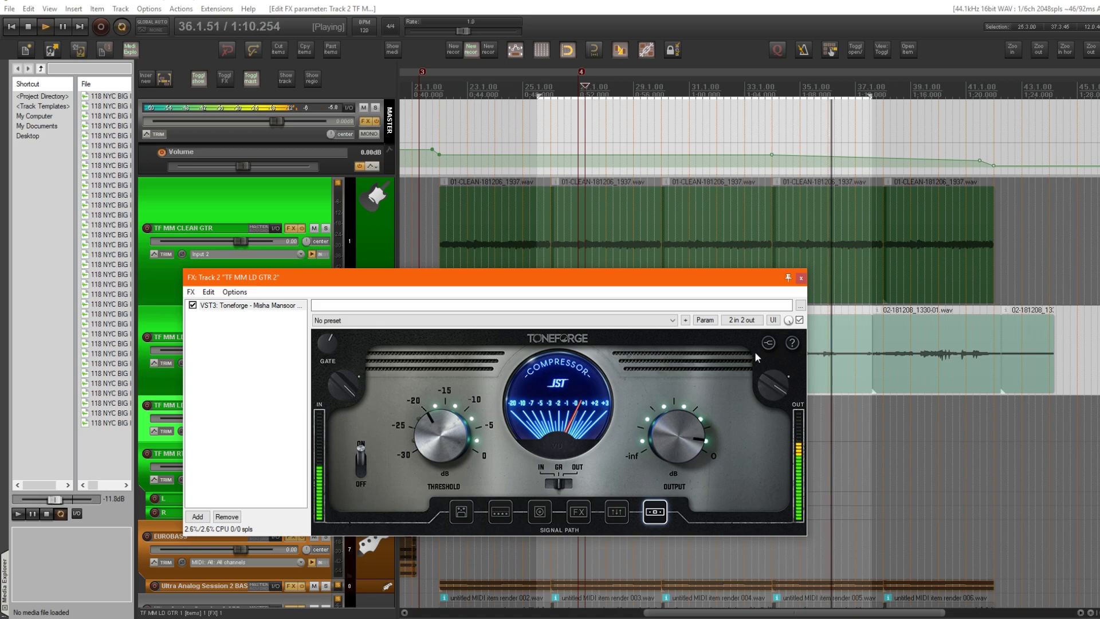
key(space)
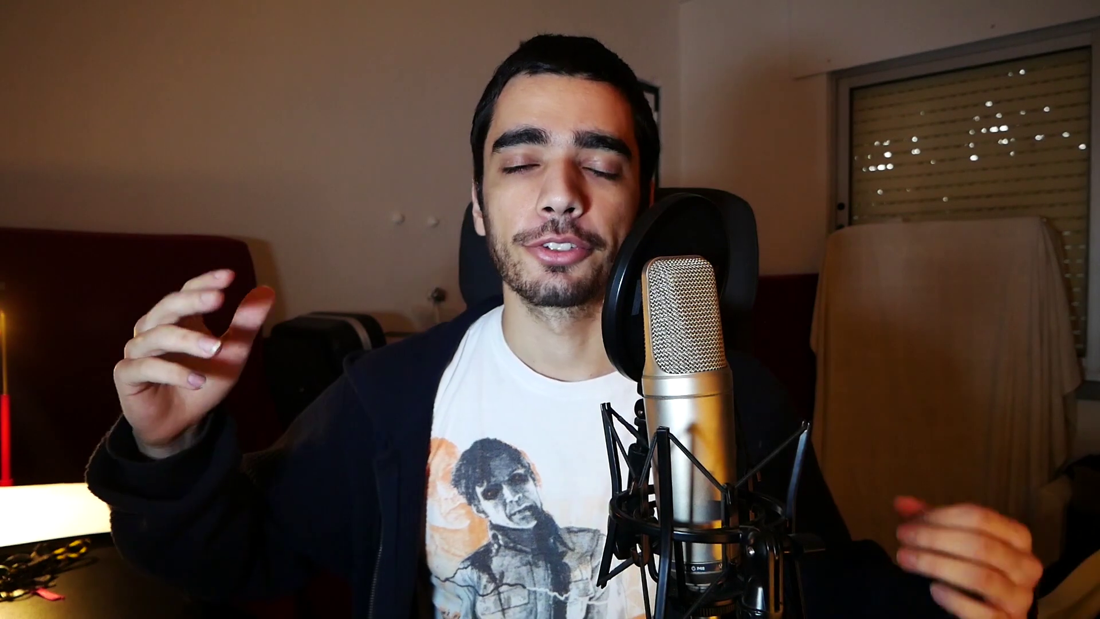